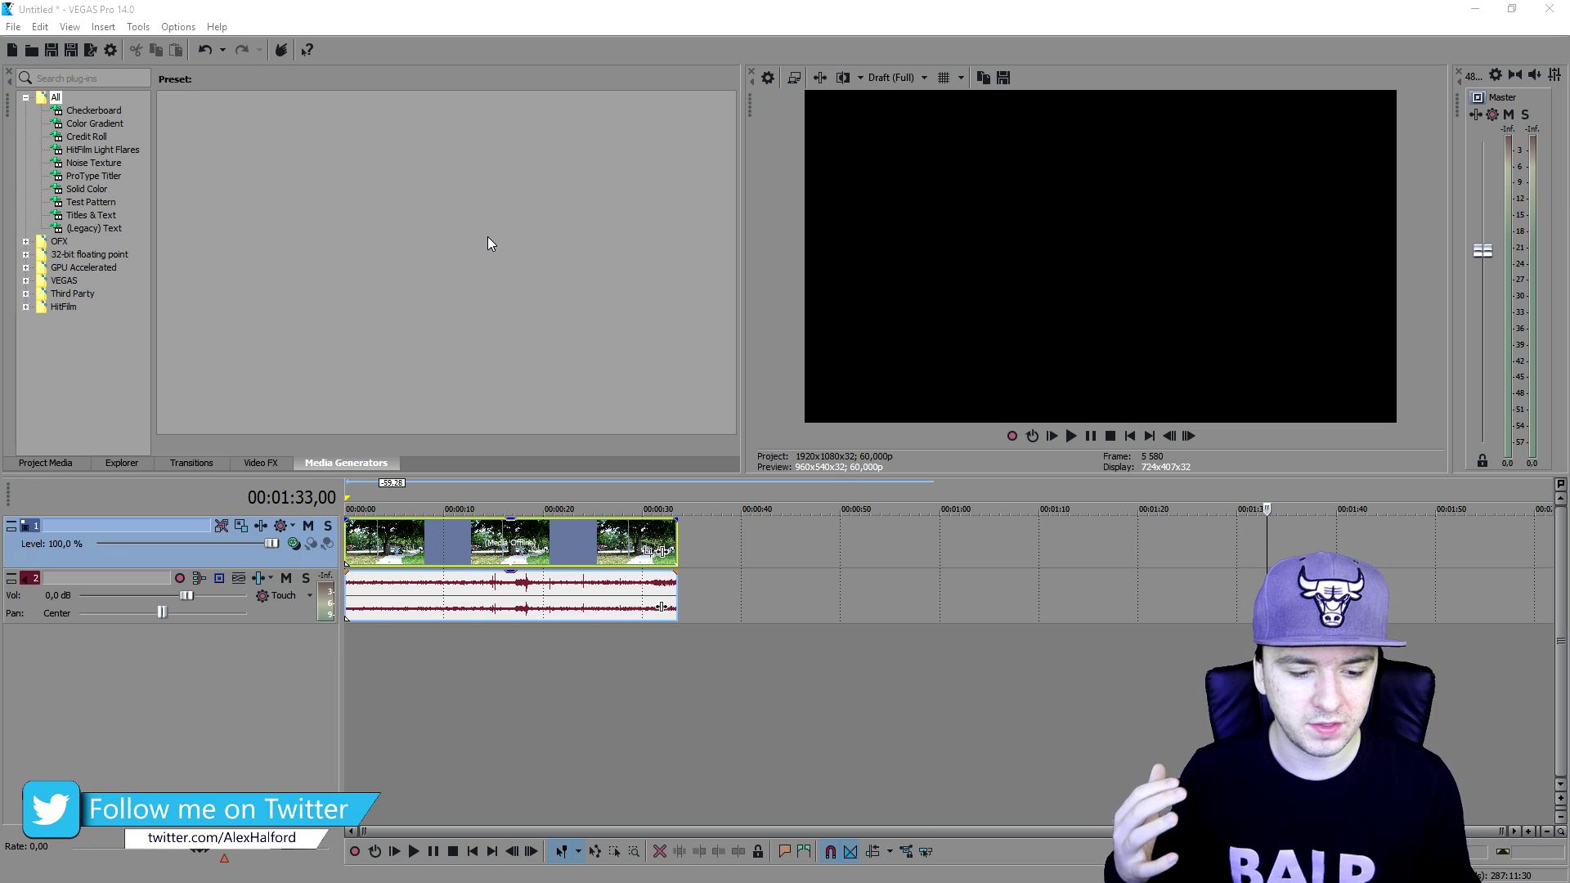
Remove the two Thumbnail.jpg images from the project media, keeping only the 4K Park Stock Footage.mp4 clip.
click(67, 459)
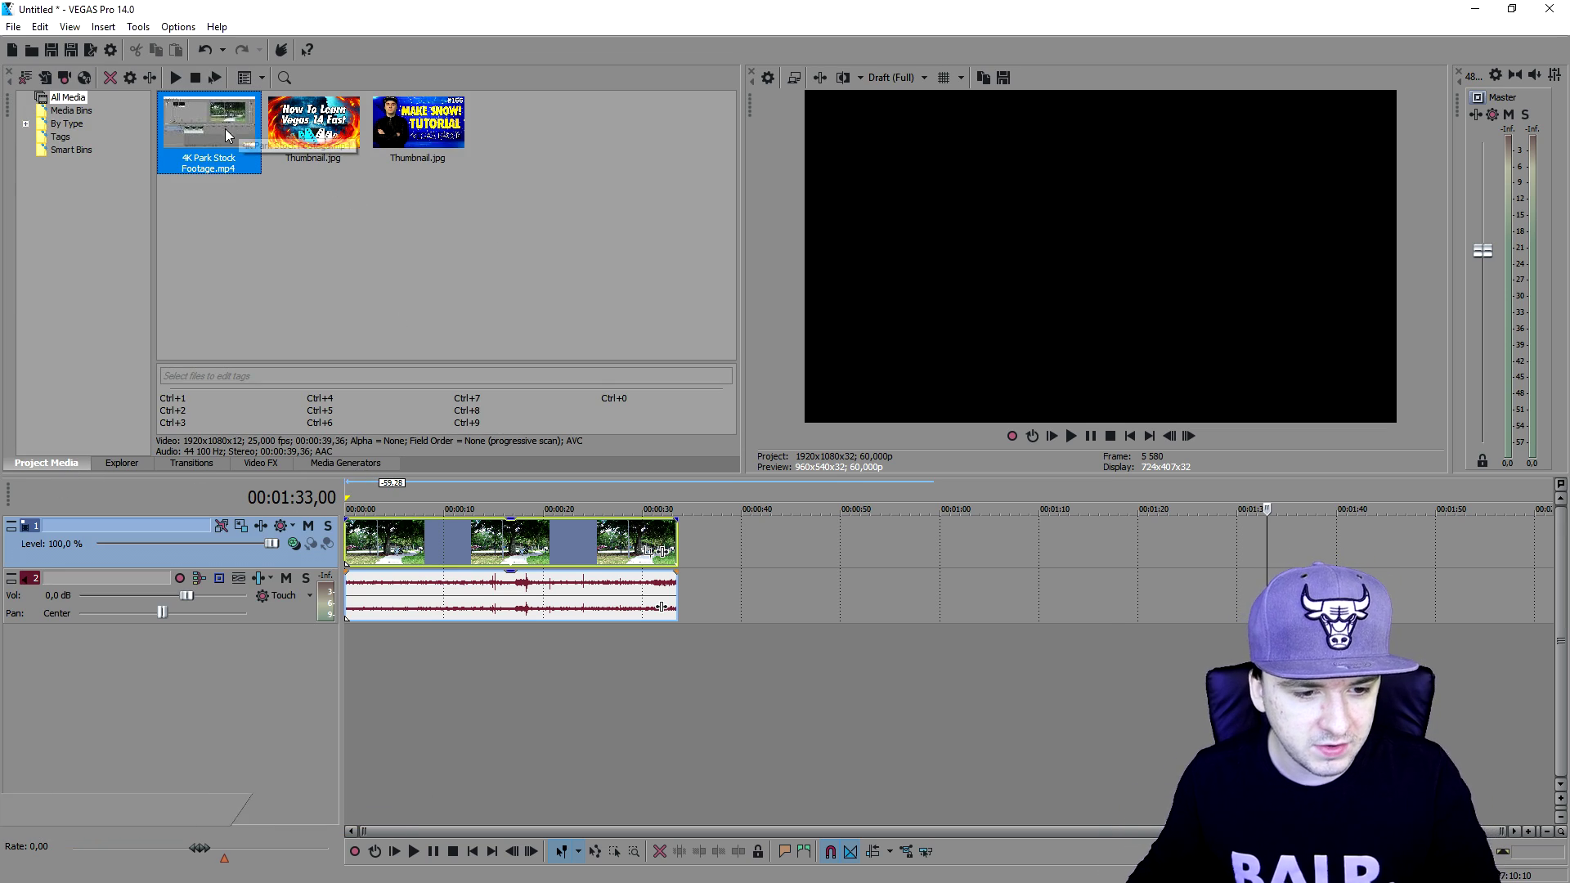
click(333, 144)
key(Delete)
key(Delete)
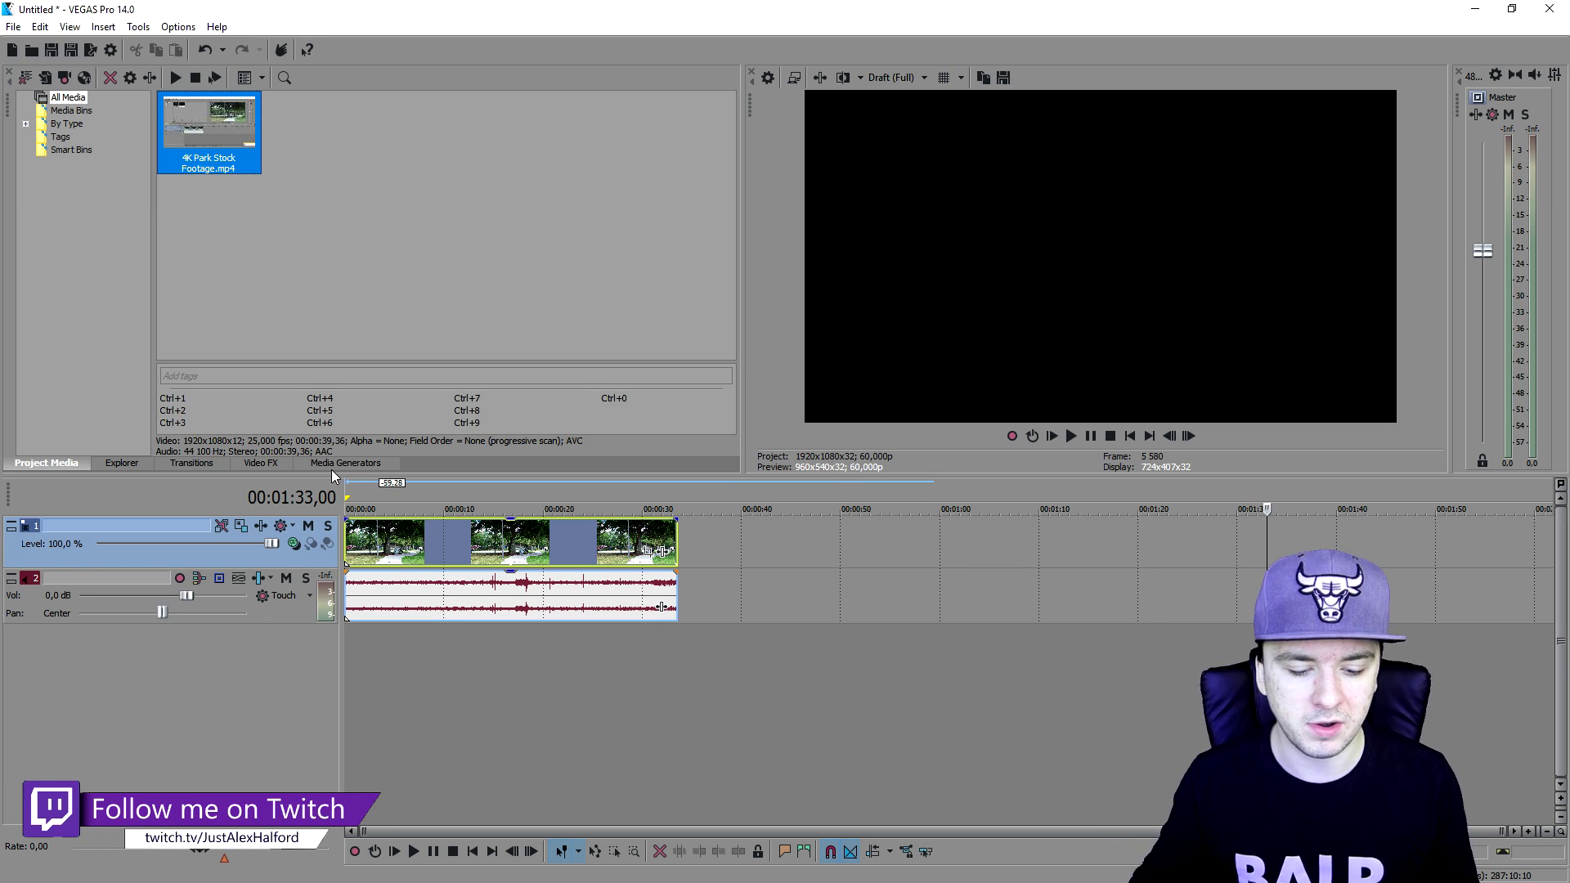
Split the park footage and its audio on the timeline at 00:00:07,46.
click(388, 544)
scroll(491, 552, up, 3)
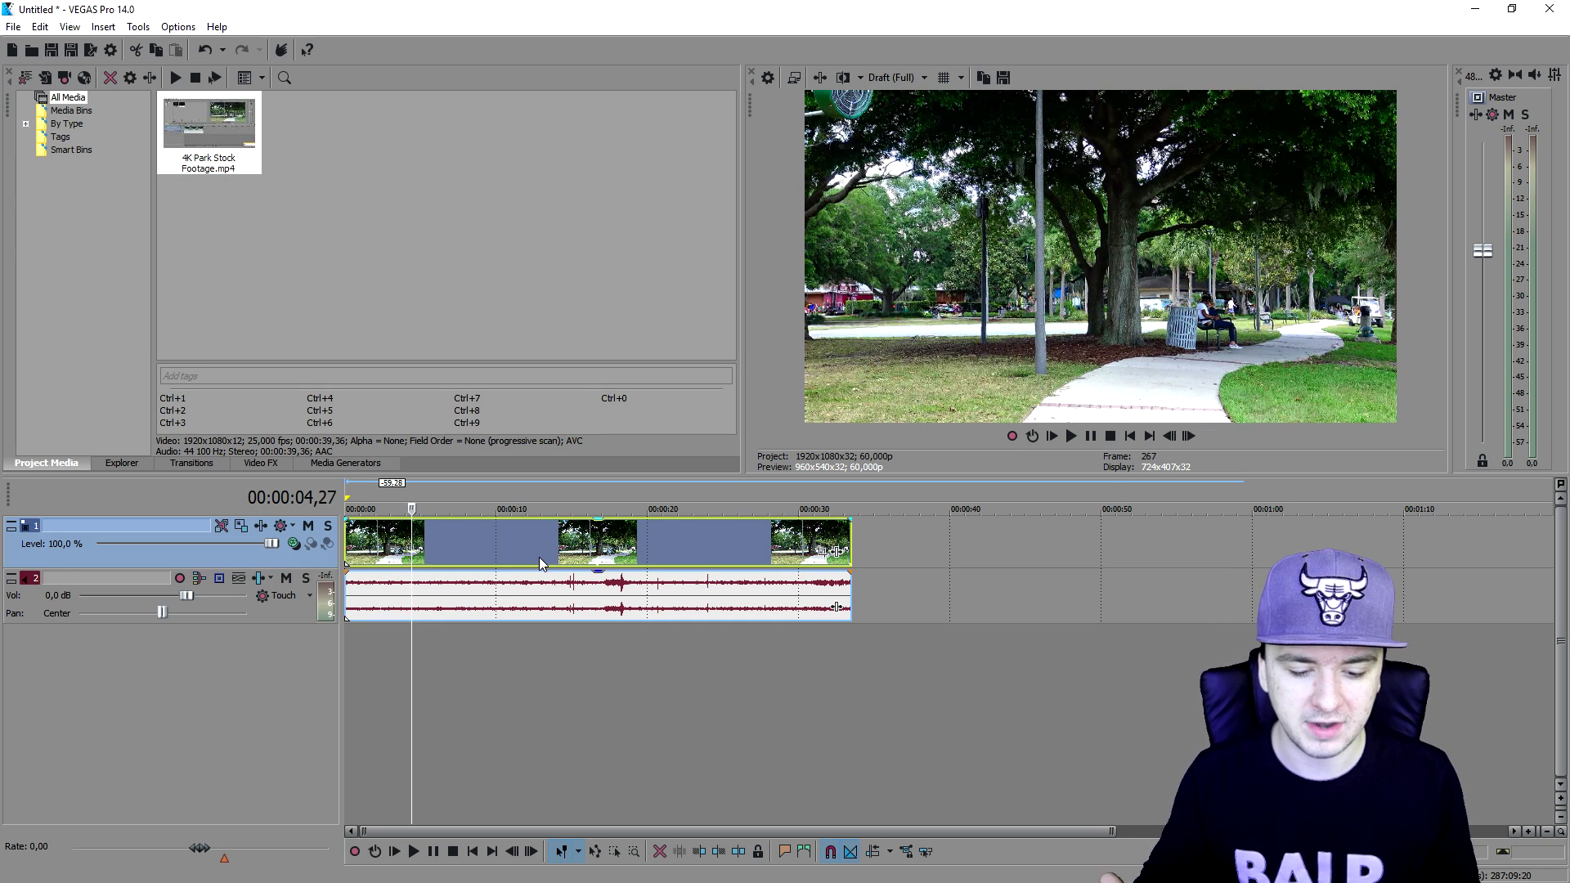
scroll(538, 557, up, 3)
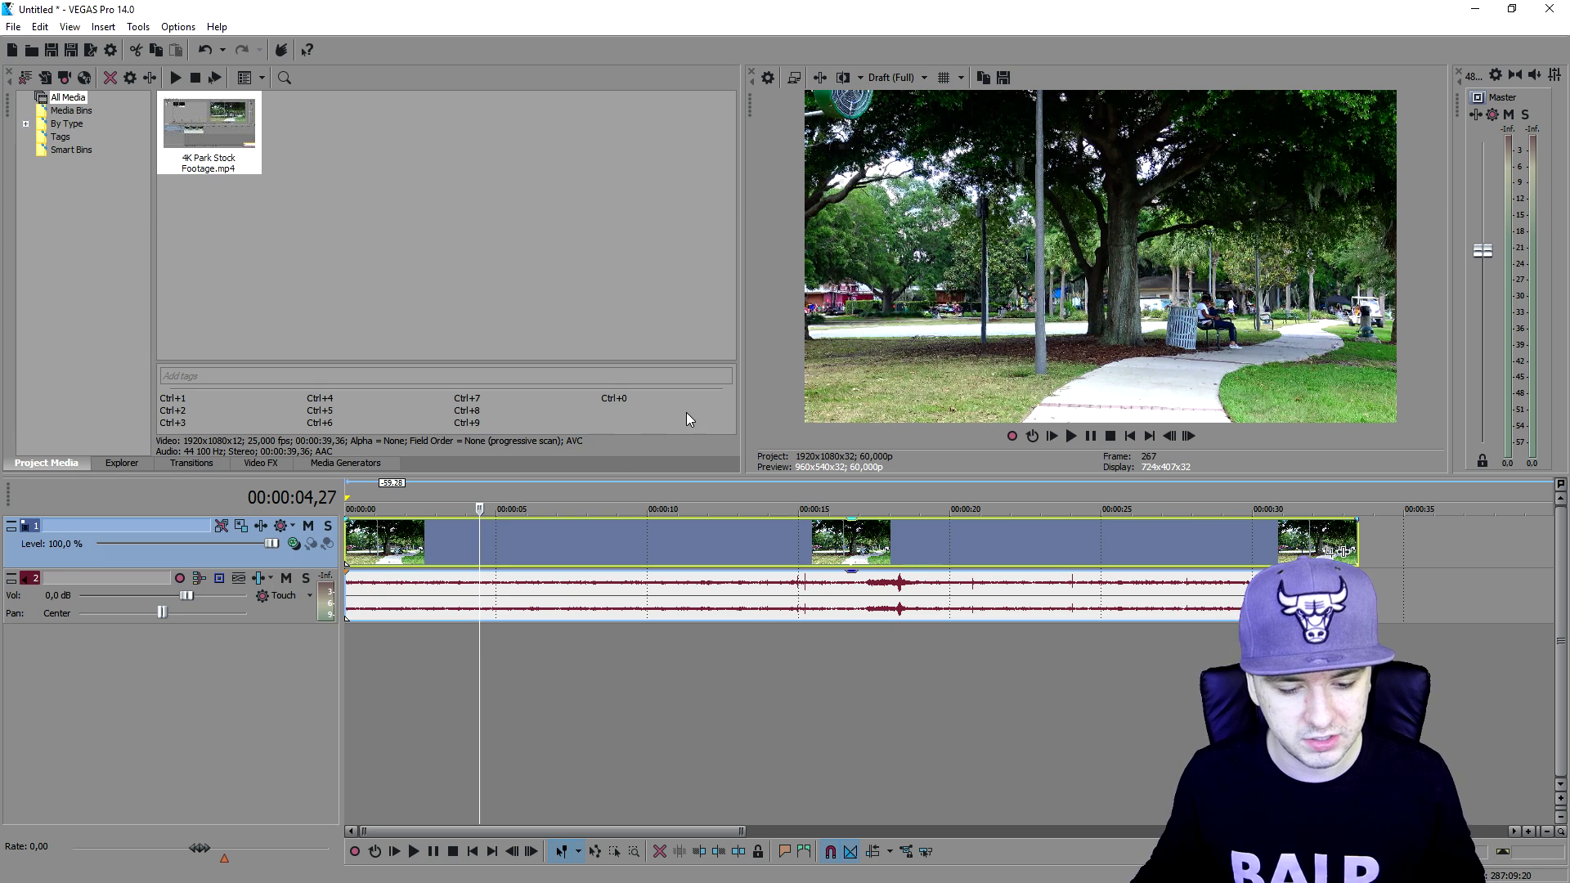
click(579, 548)
key(s)
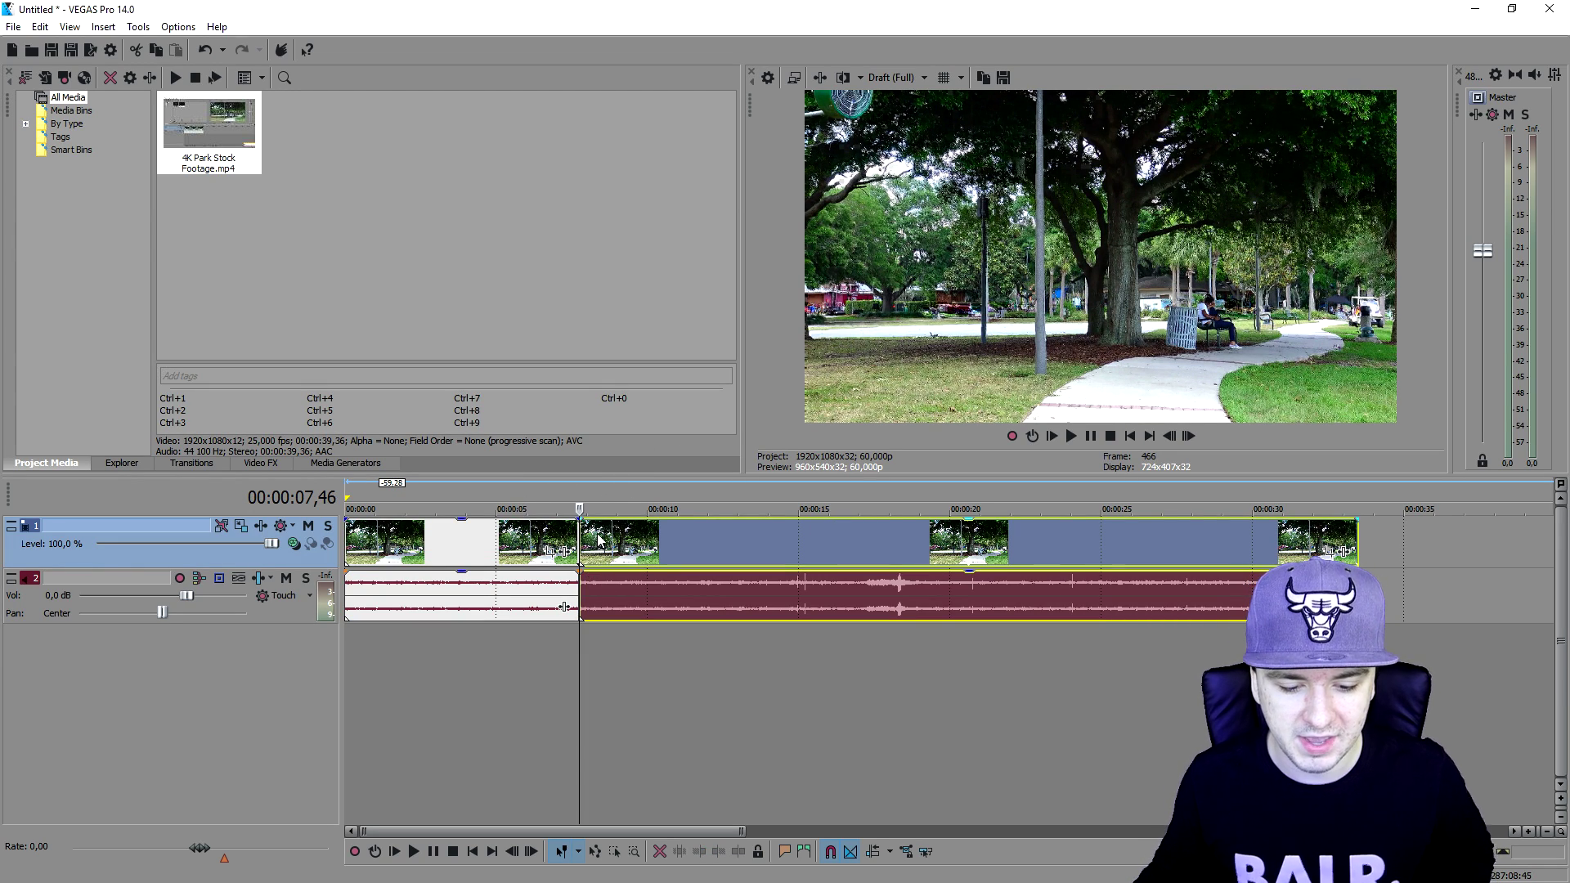
Move the second section of the park footage later, leaving a gap of about 3 seconds after the first section.
click(543, 540)
drag(684, 543, 773, 542)
drag(757, 542, 681, 541)
click(752, 558)
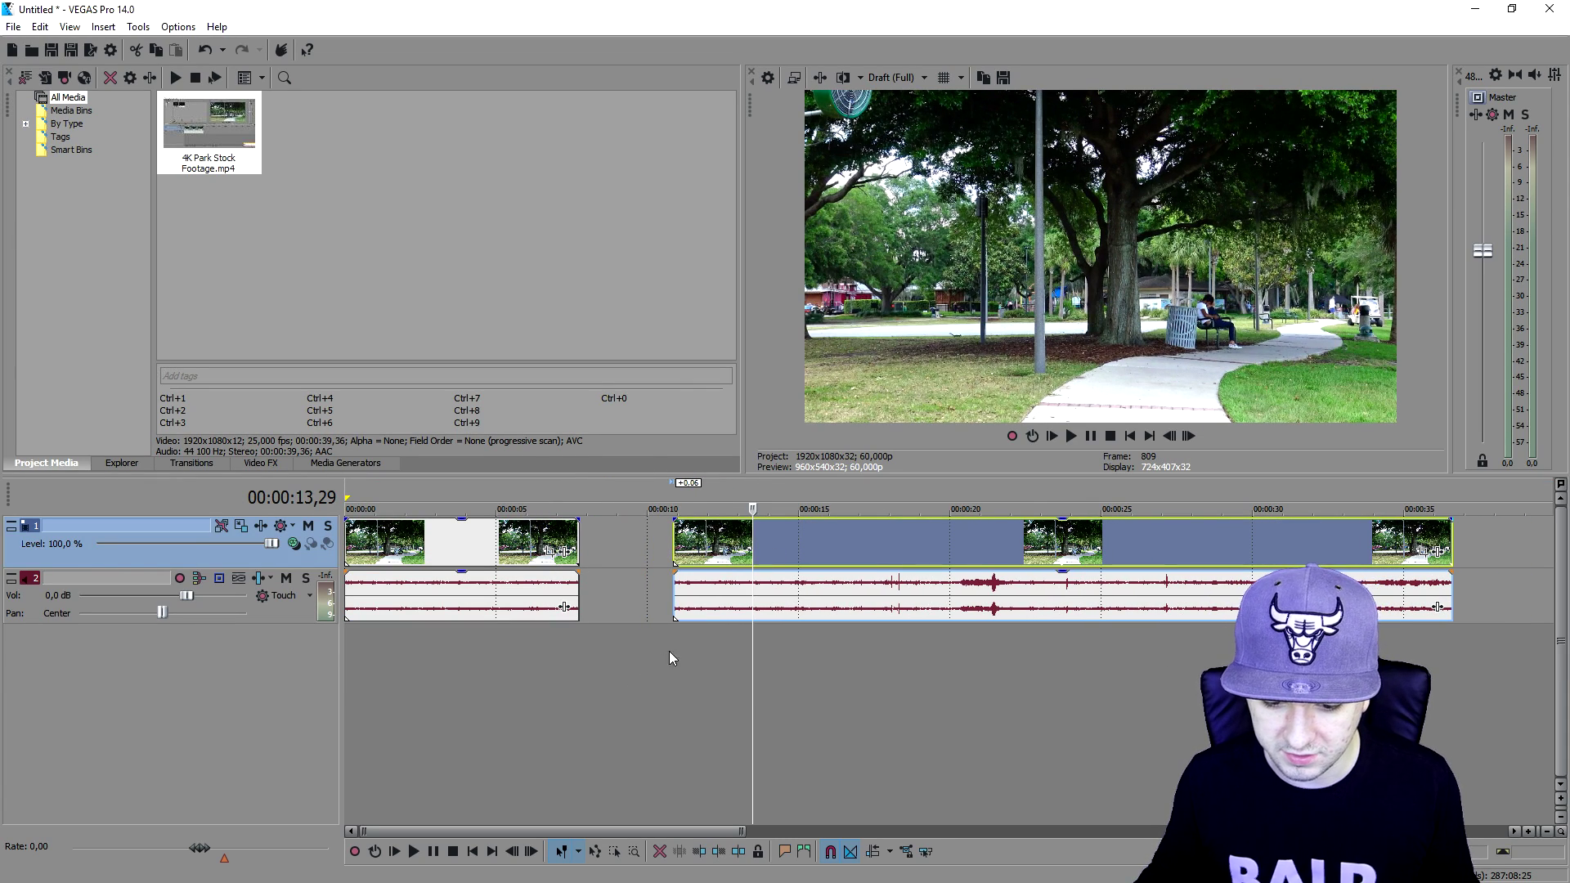
Split the second section at 00:00:14,41 and shift the short middle piece earlier, away from the remaining footage.
click(788, 536)
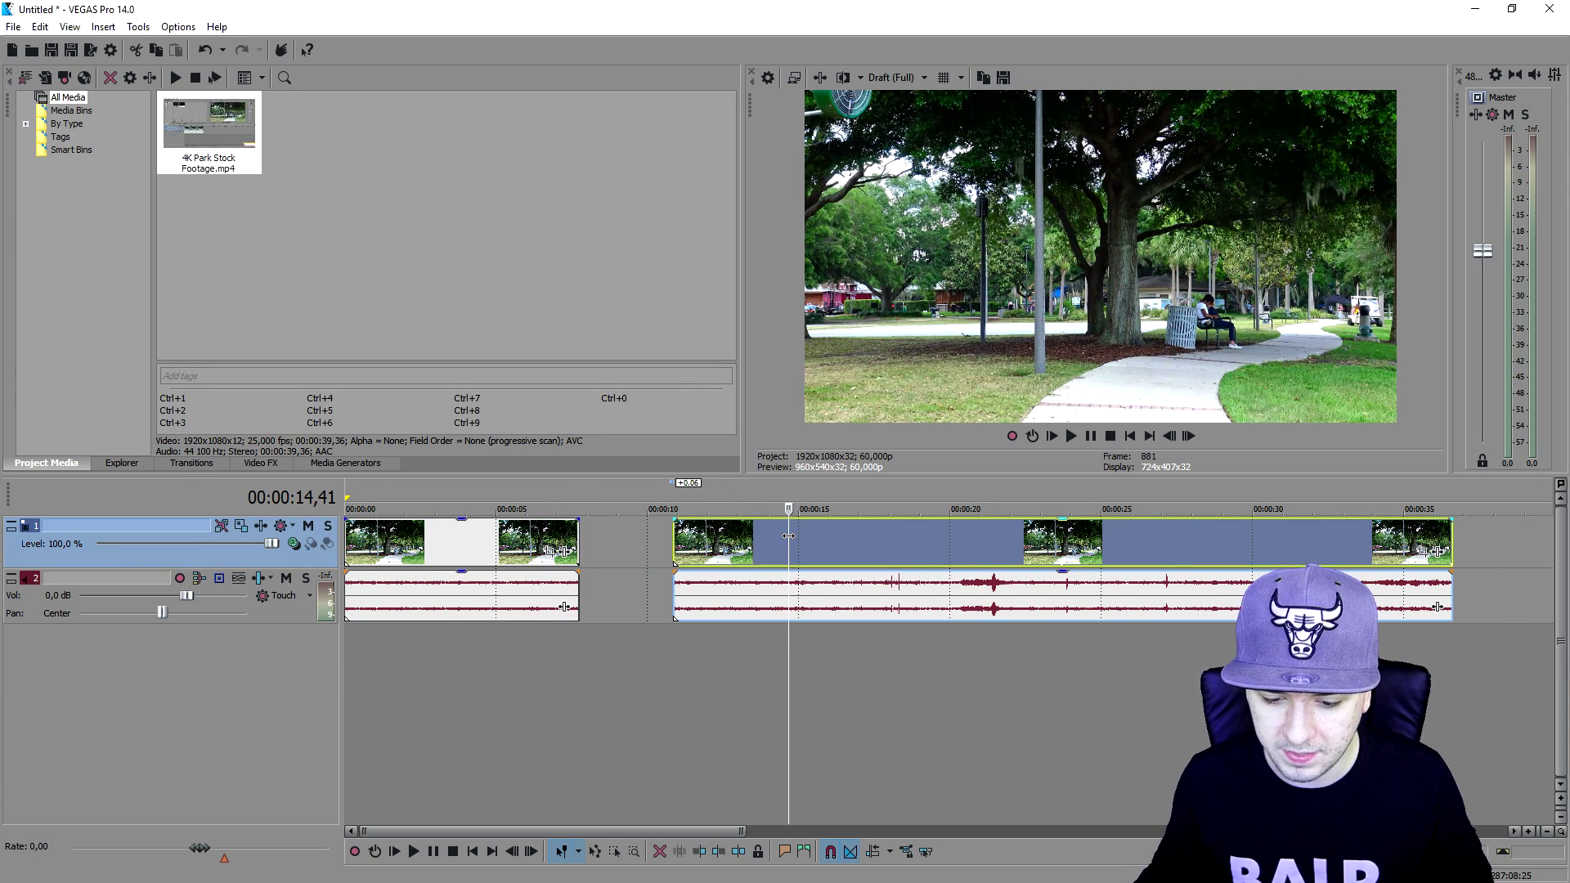
key(s)
drag(732, 542, 687, 542)
click(732, 726)
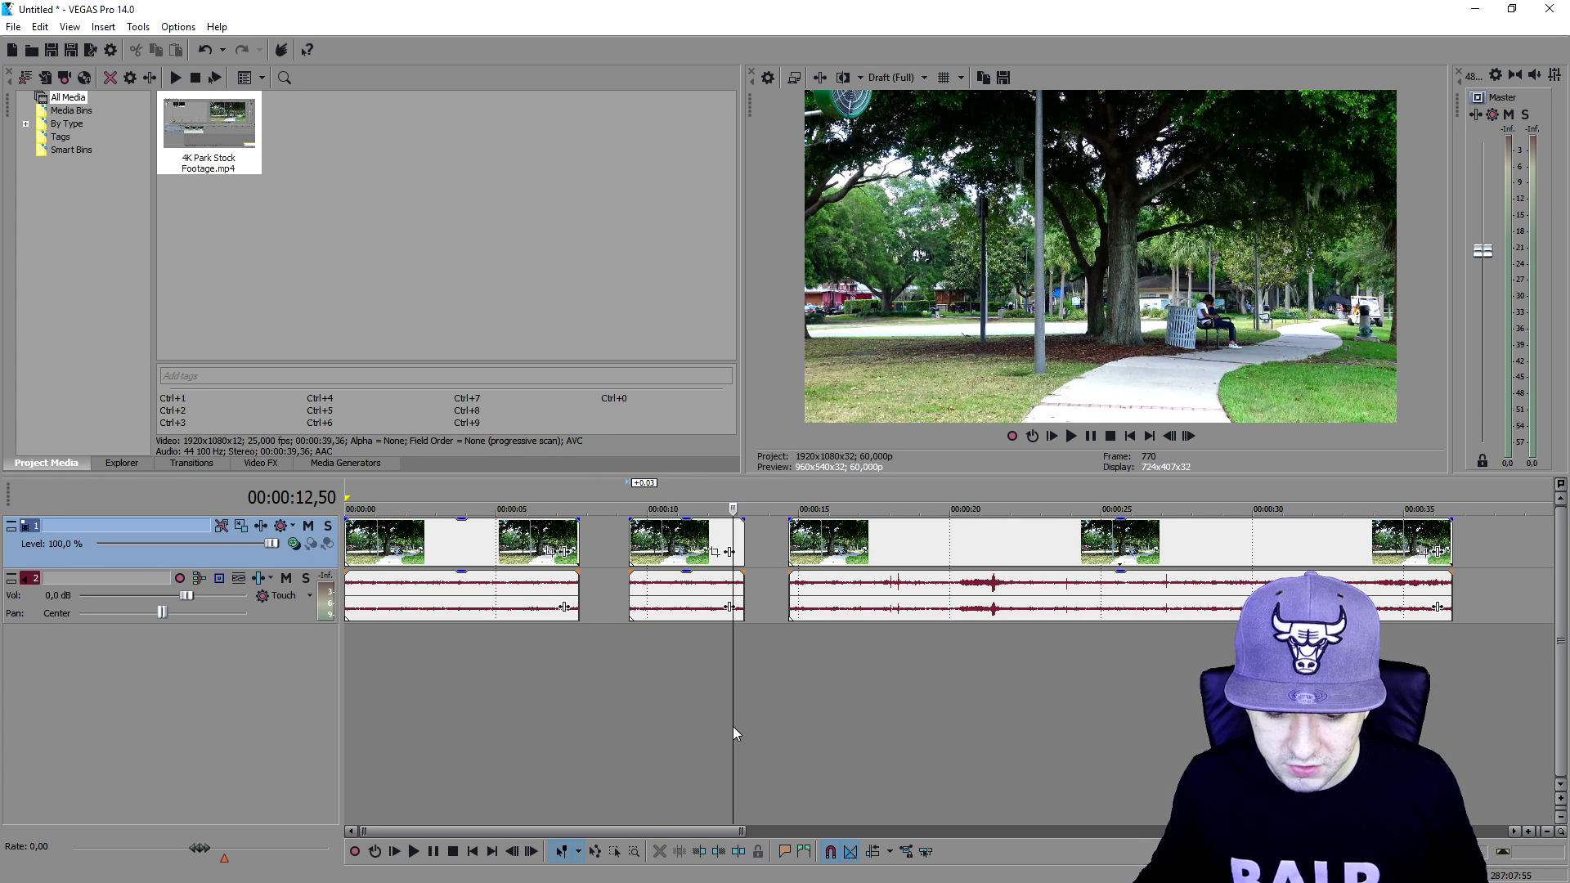
Delete the short middle piece and close the gap by moving the remaining footage against the end of the first section.
click(677, 530)
key(Delete)
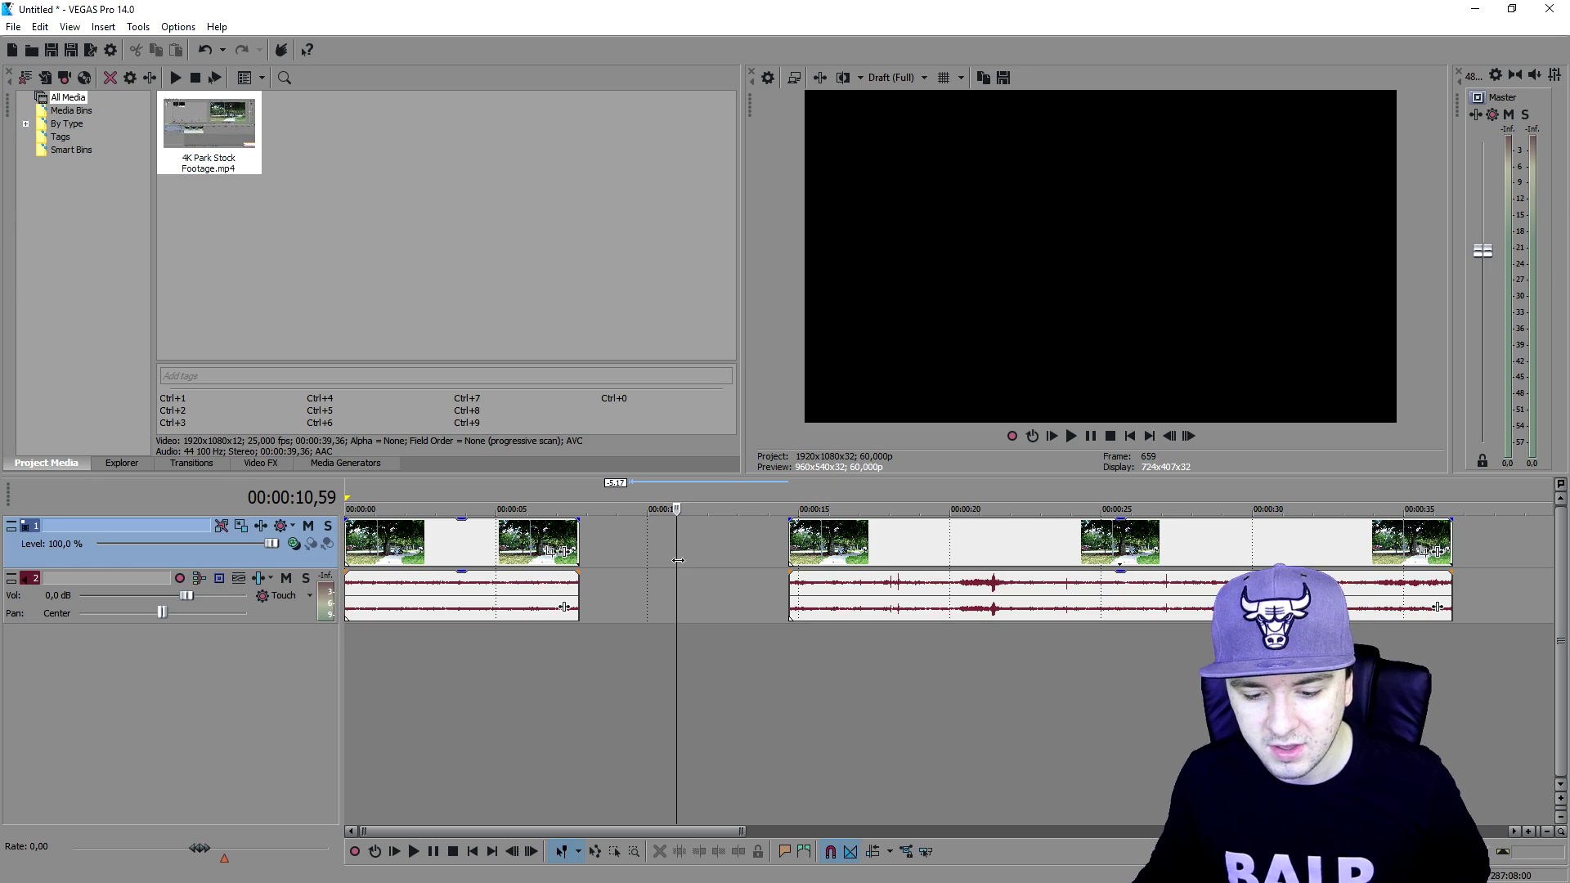
drag(828, 553, 586, 527)
Play back the timeline around the cut between the two park sections to check the join.
click(550, 503)
scroll(695, 552, up, 3)
key(space)
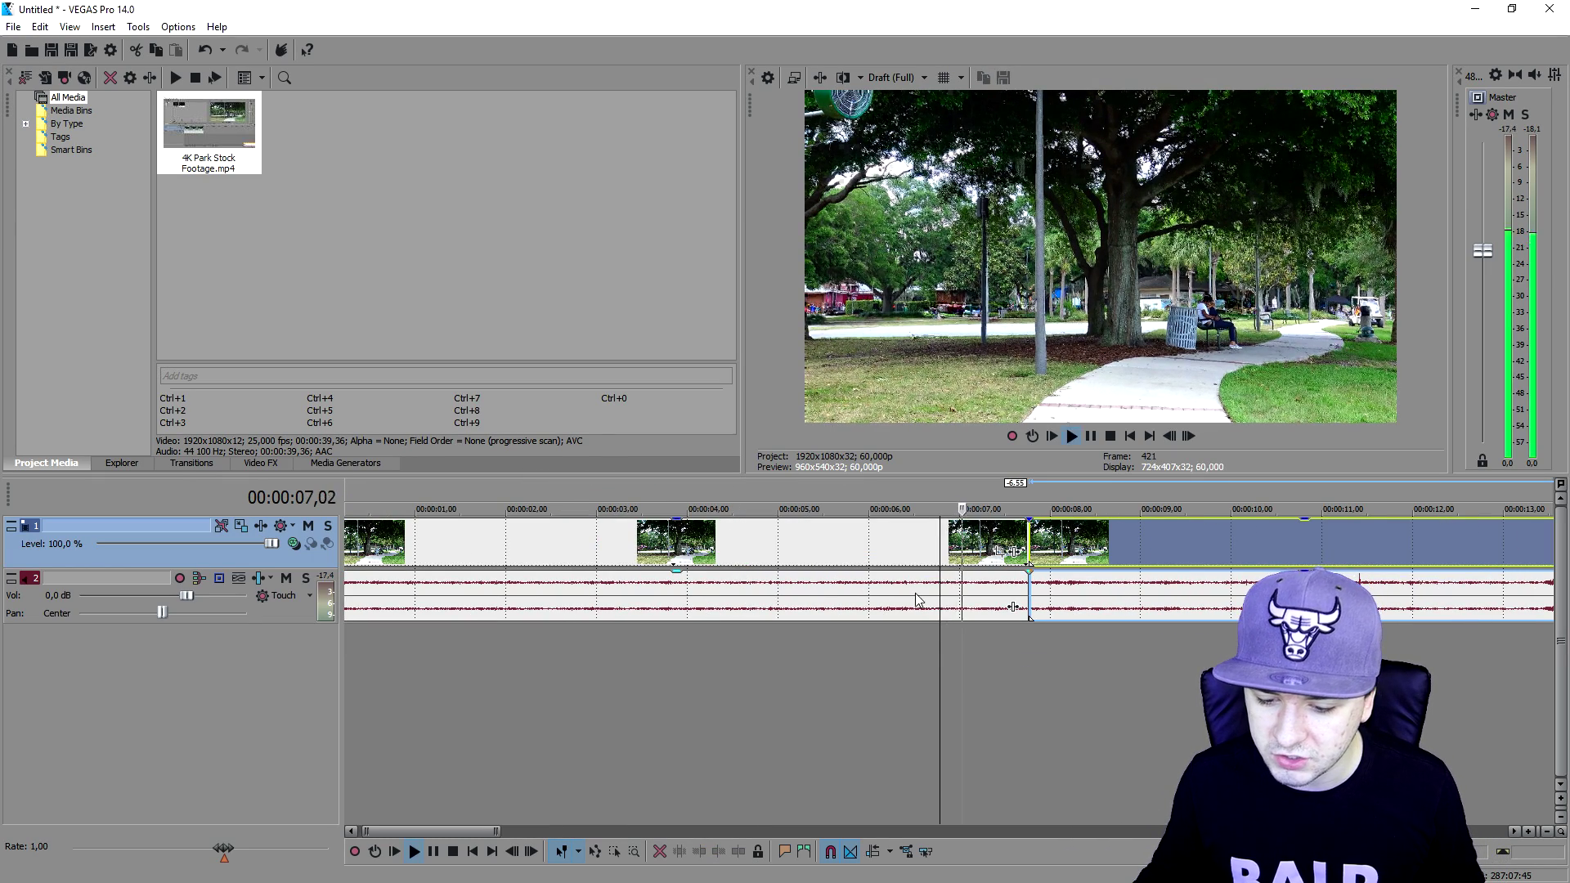
scroll(932, 597, up, 1)
key(space)
scroll(995, 557, down, 2)
scroll(684, 538, down, 4)
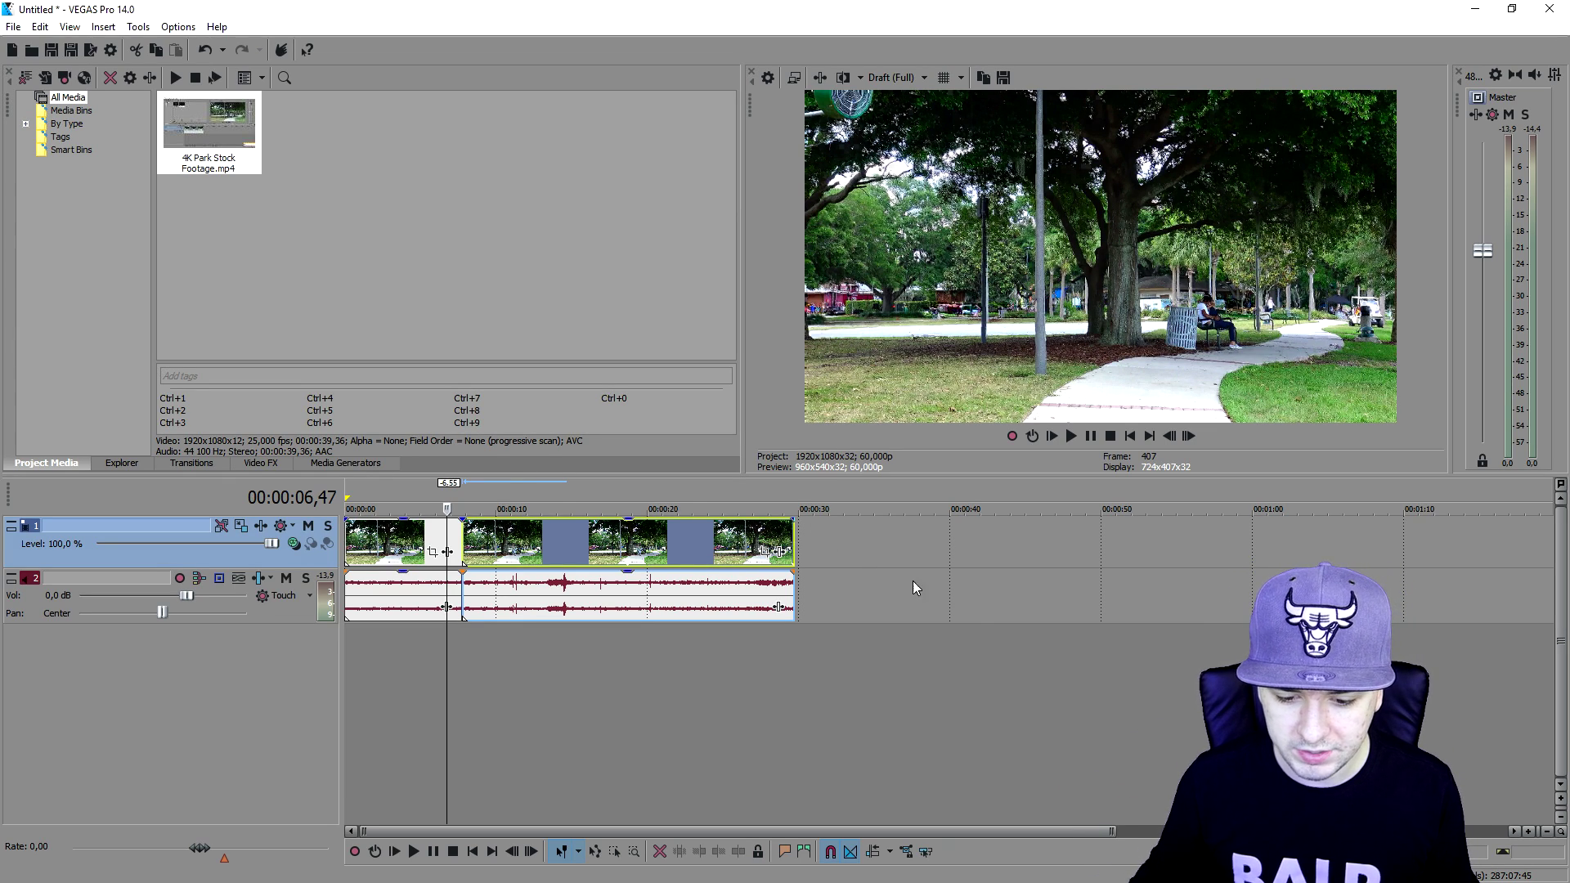
Add a fade-out of about 6 seconds to the end of the last video clip.
scroll(915, 588, up, 2)
click(1011, 543)
scroll(1011, 543, up, 2)
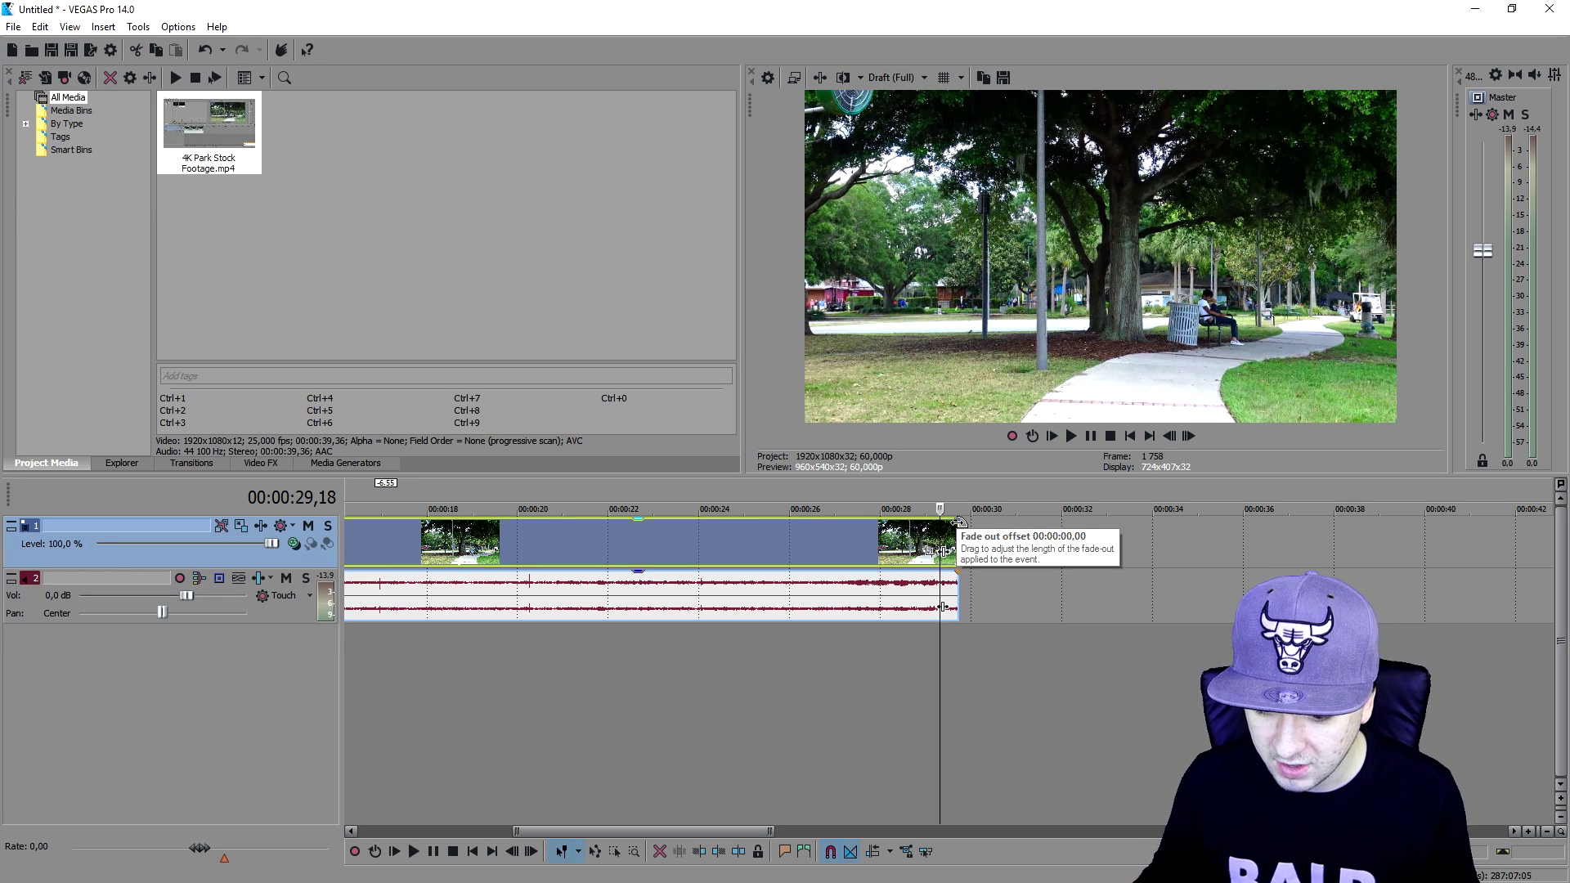
drag(959, 521, 695, 544)
Play back the end of the last clip to preview its fade to black.
click(591, 502)
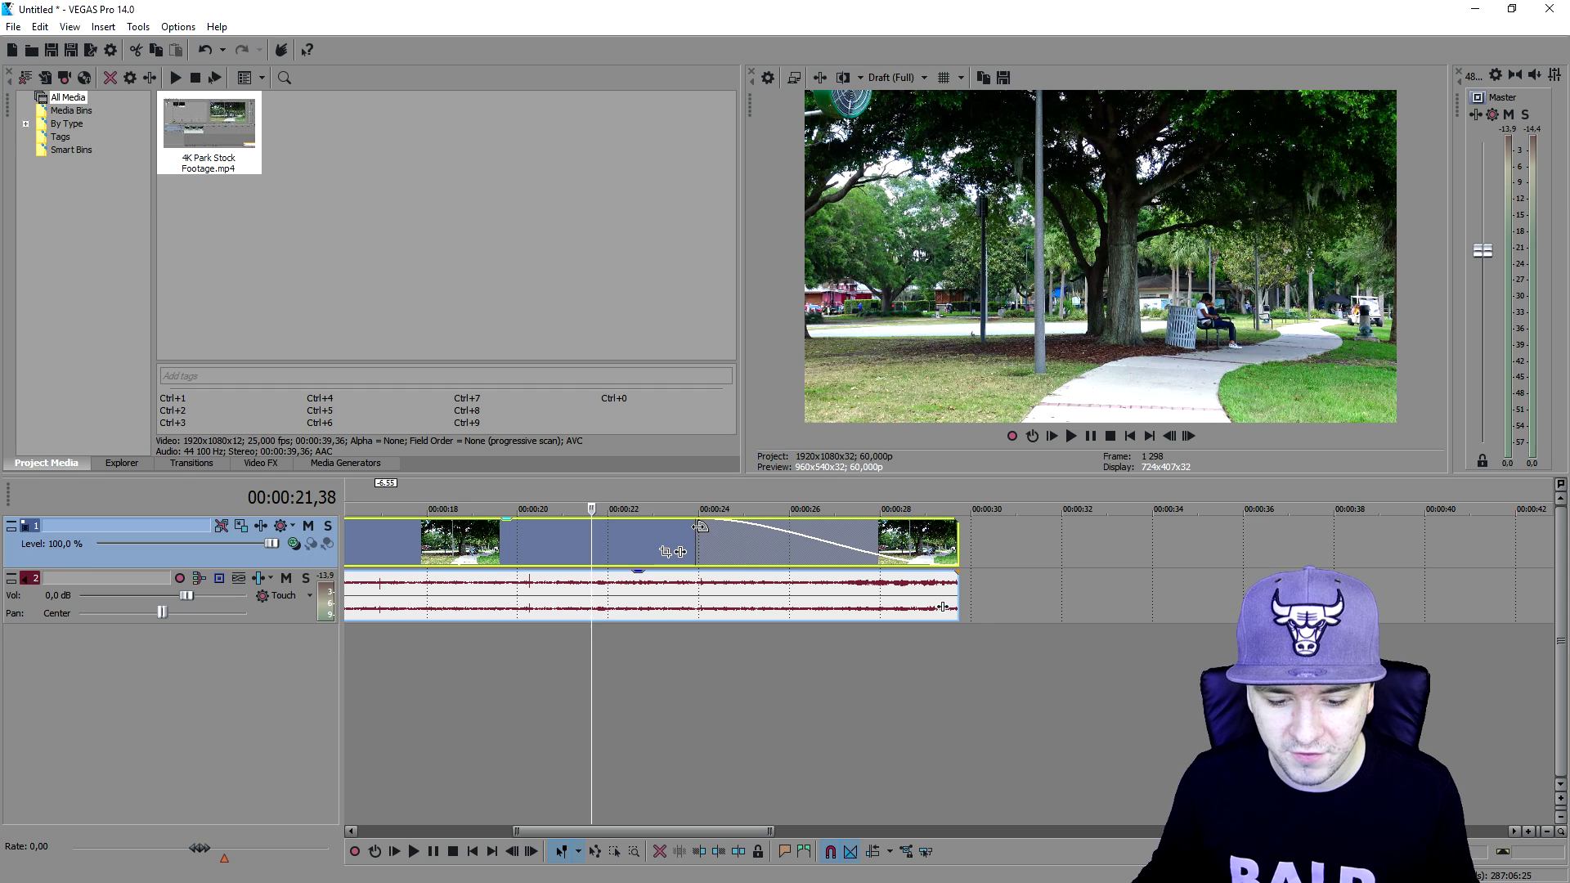
scroll(622, 531, down, 5)
click(609, 500)
key(space)
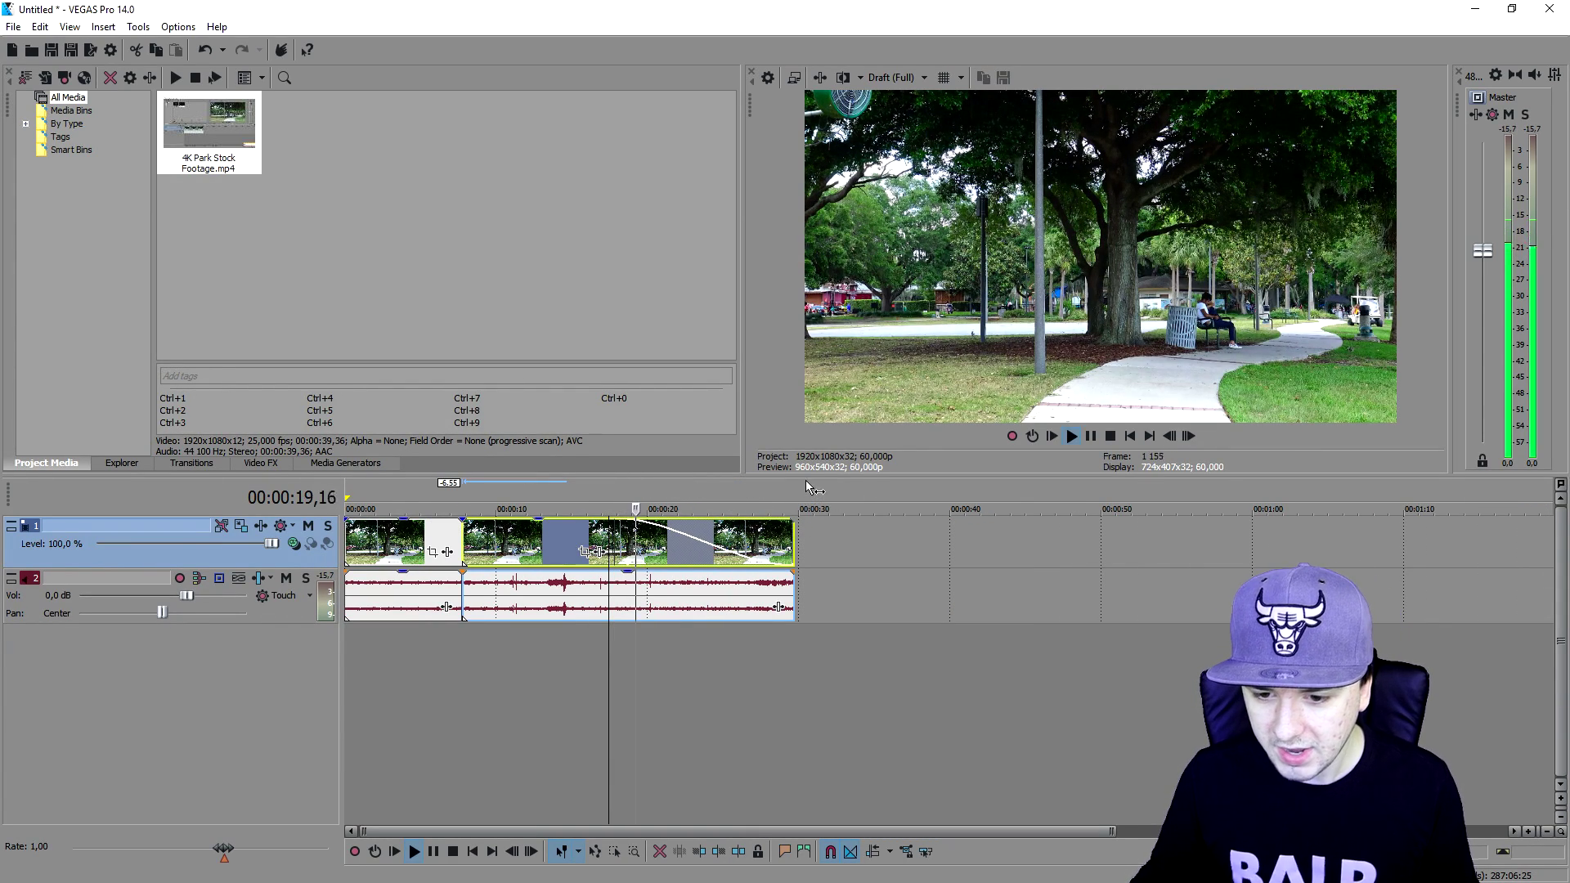
scroll(998, 669, up, 2)
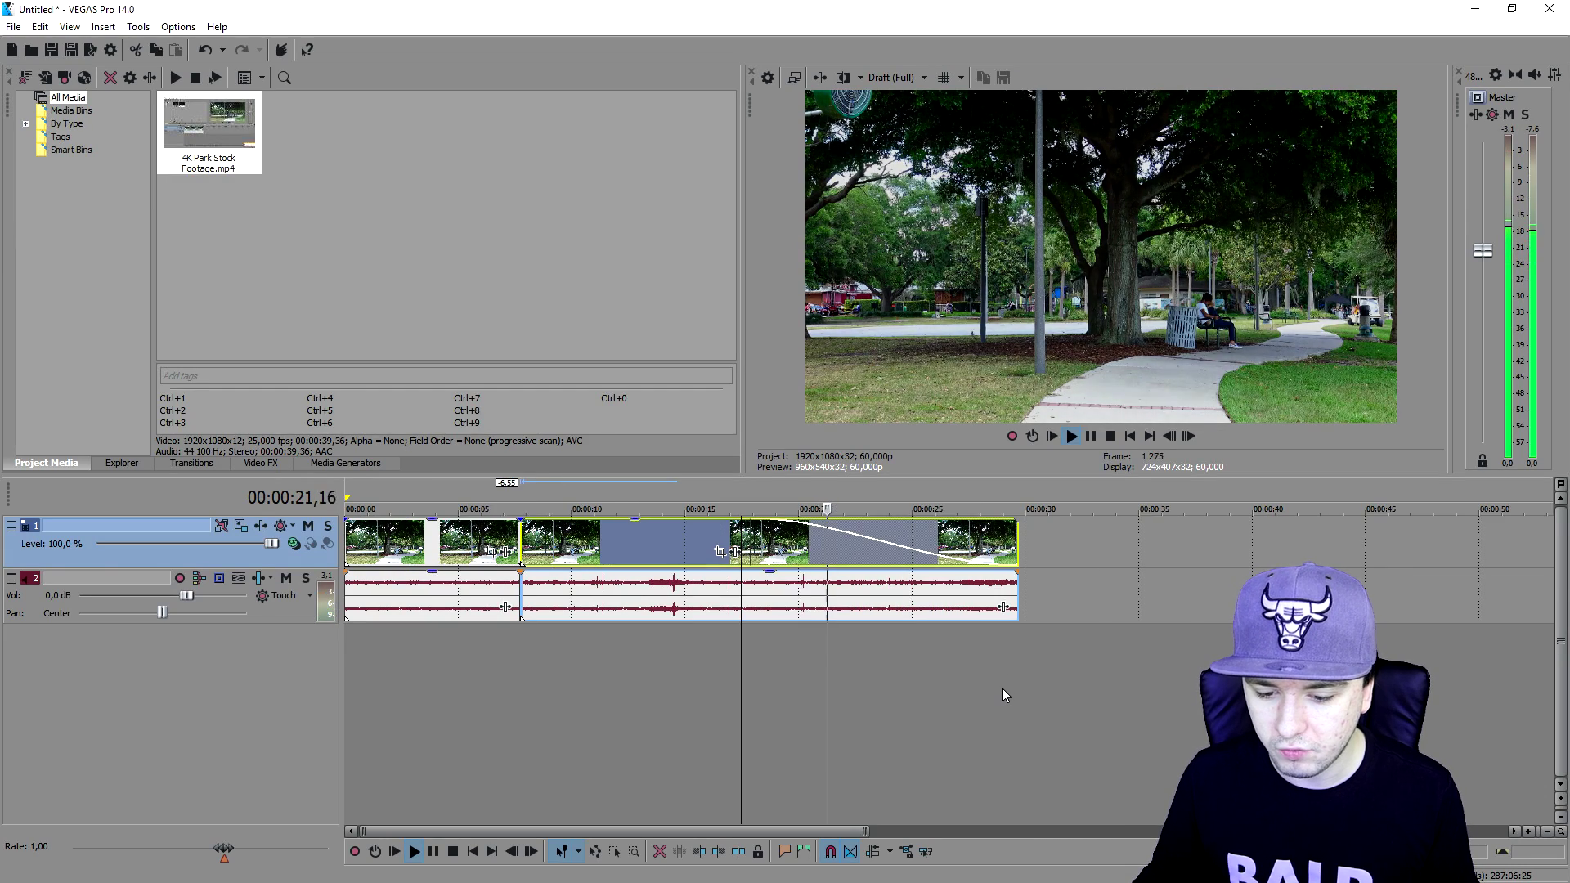
scroll(1002, 694, up, 1)
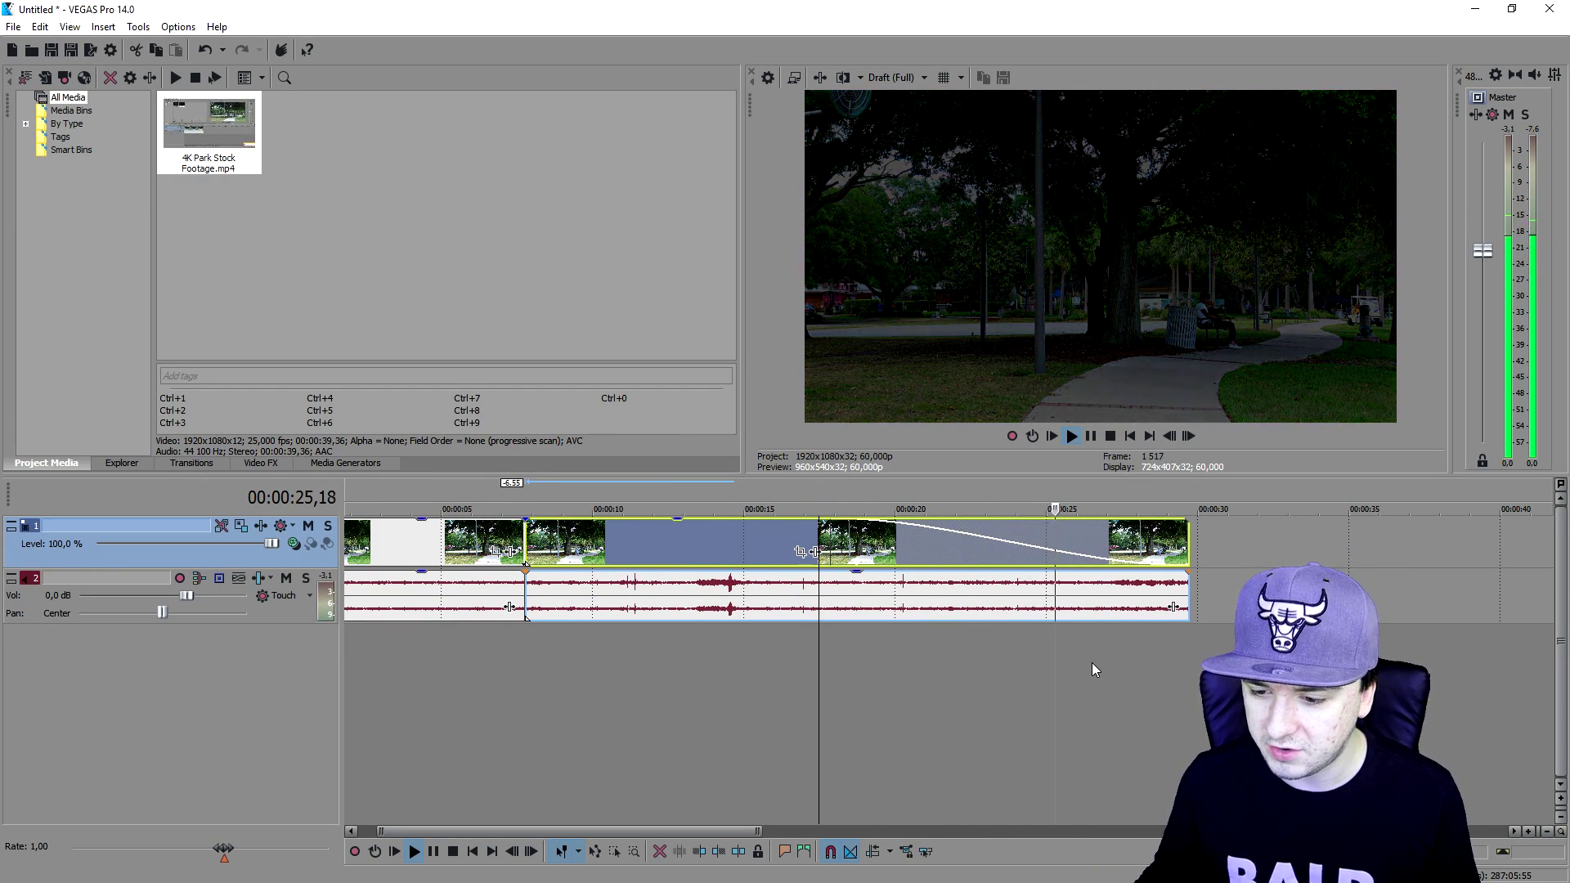
mouse_move(865, 541)
mouse_down()
mouse_move(1160, 537)
mouse_move(865, 541)
mouse_up()
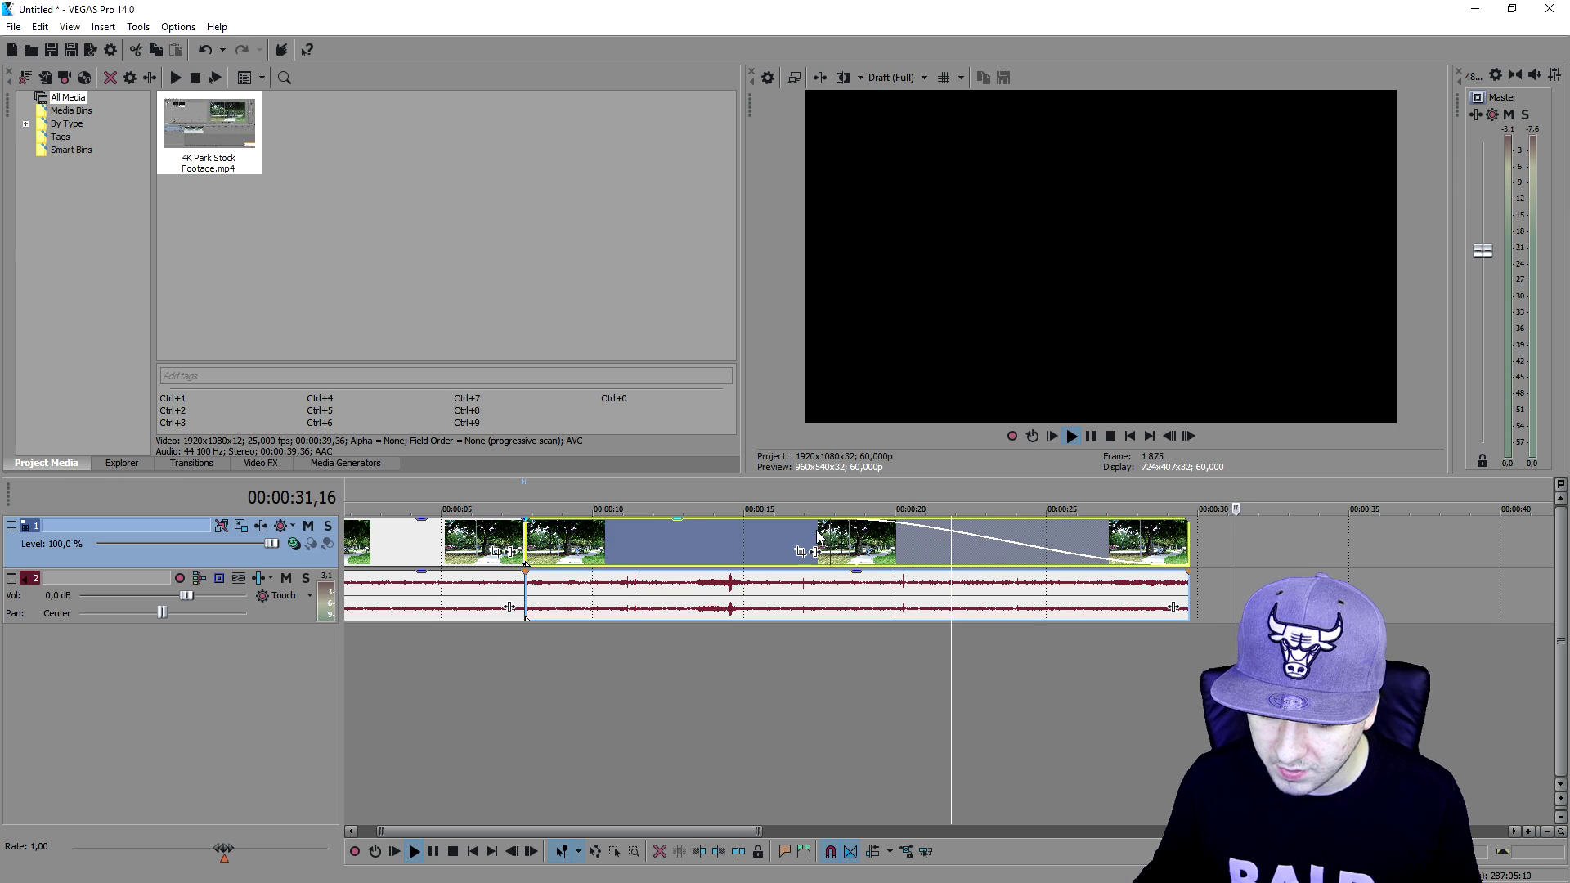
key(space)
Shorten the last video clip's fade-out to 00:00:00,31.
drag(895, 521, 1169, 536)
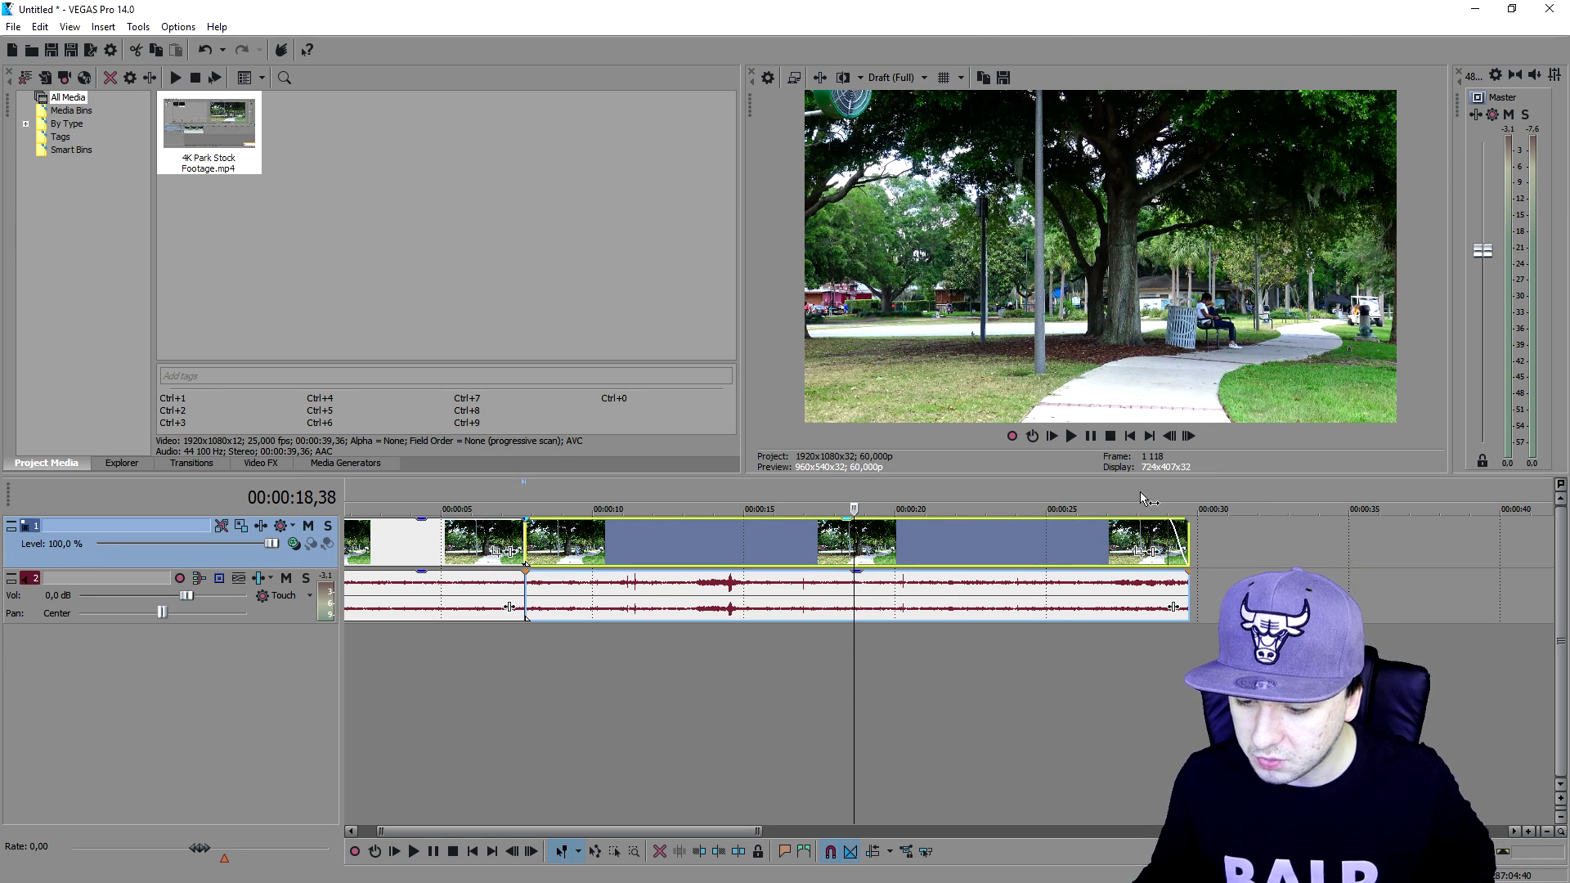
click(1140, 493)
scroll(1218, 547, up, 4)
key(space)
scroll(1263, 561, up, 1)
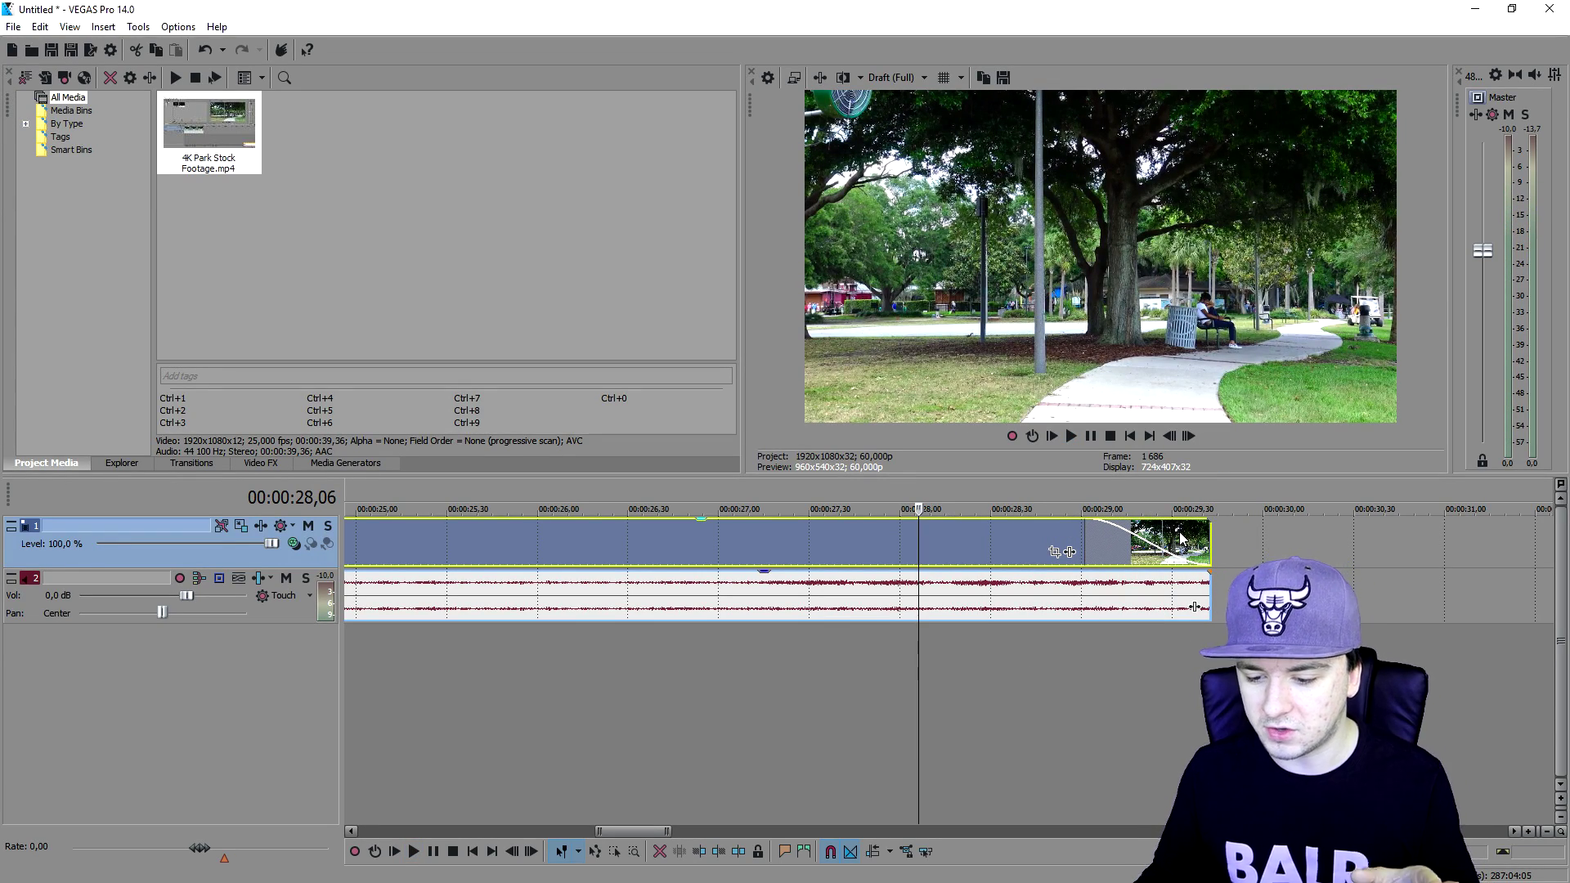
drag(1089, 522, 1125, 542)
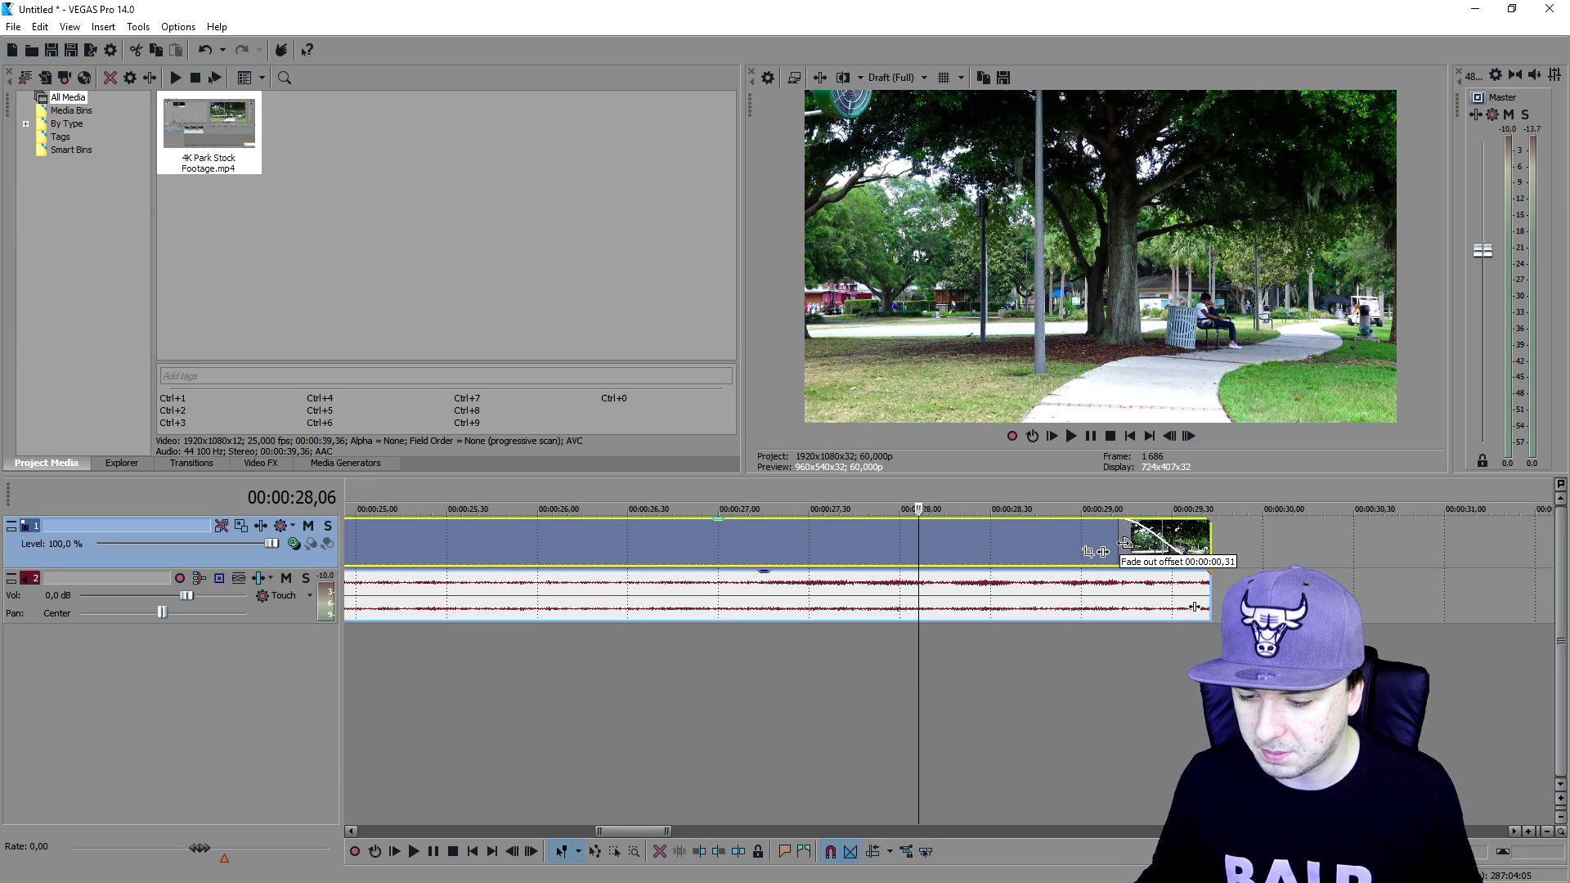
scroll(1121, 524, down, 2)
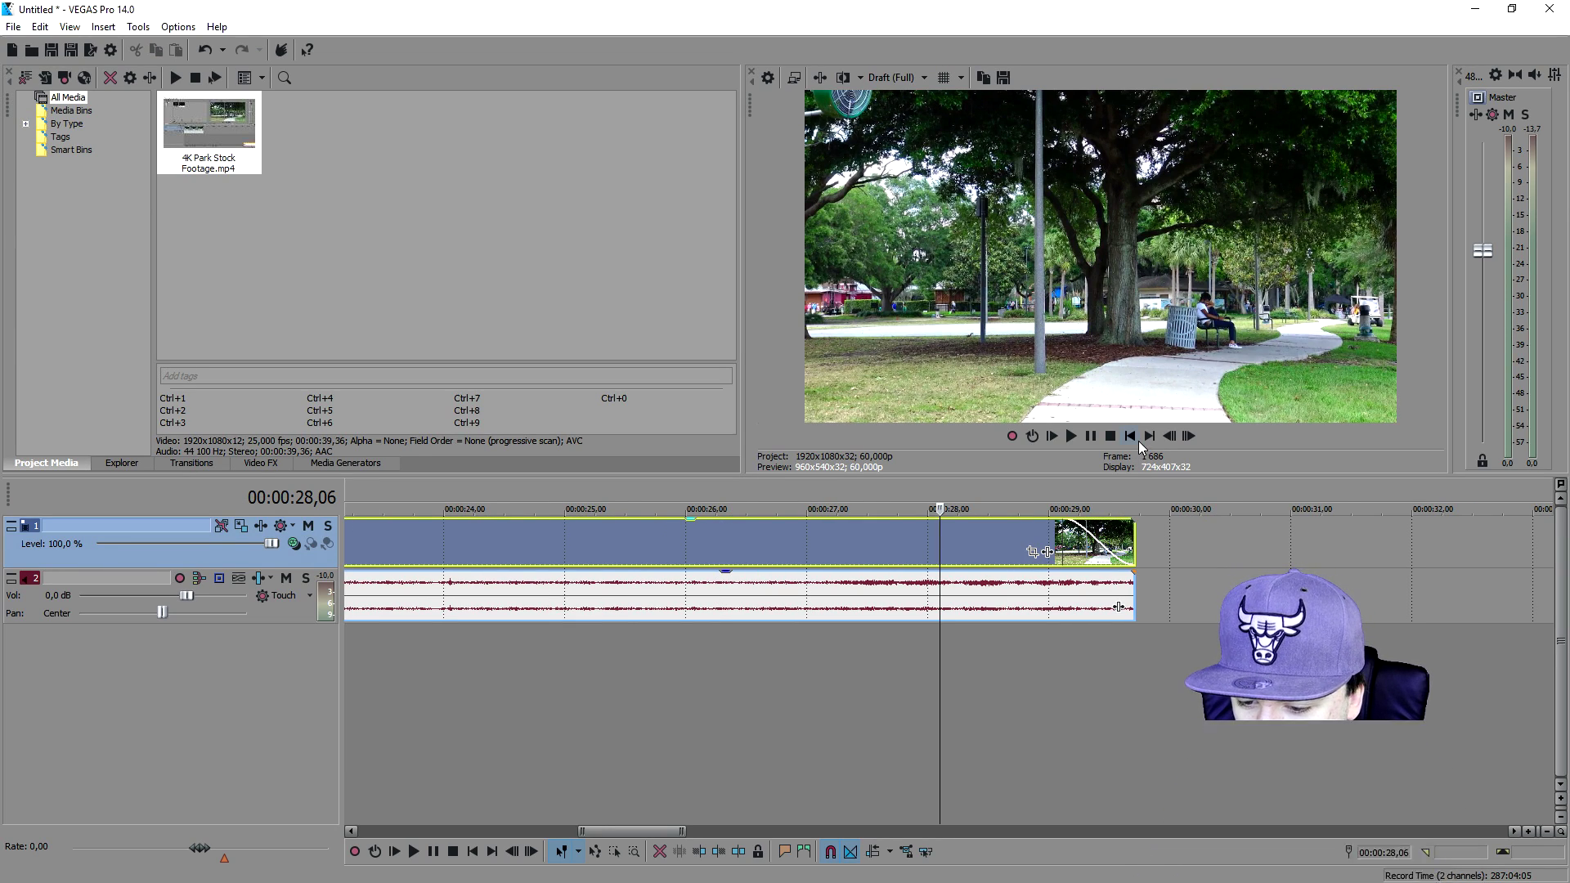
Add a default Titles & Text event to the video track near the start of the footage, beginning about 1.6 seconds in.
click(1131, 437)
scroll(879, 497, down, 2)
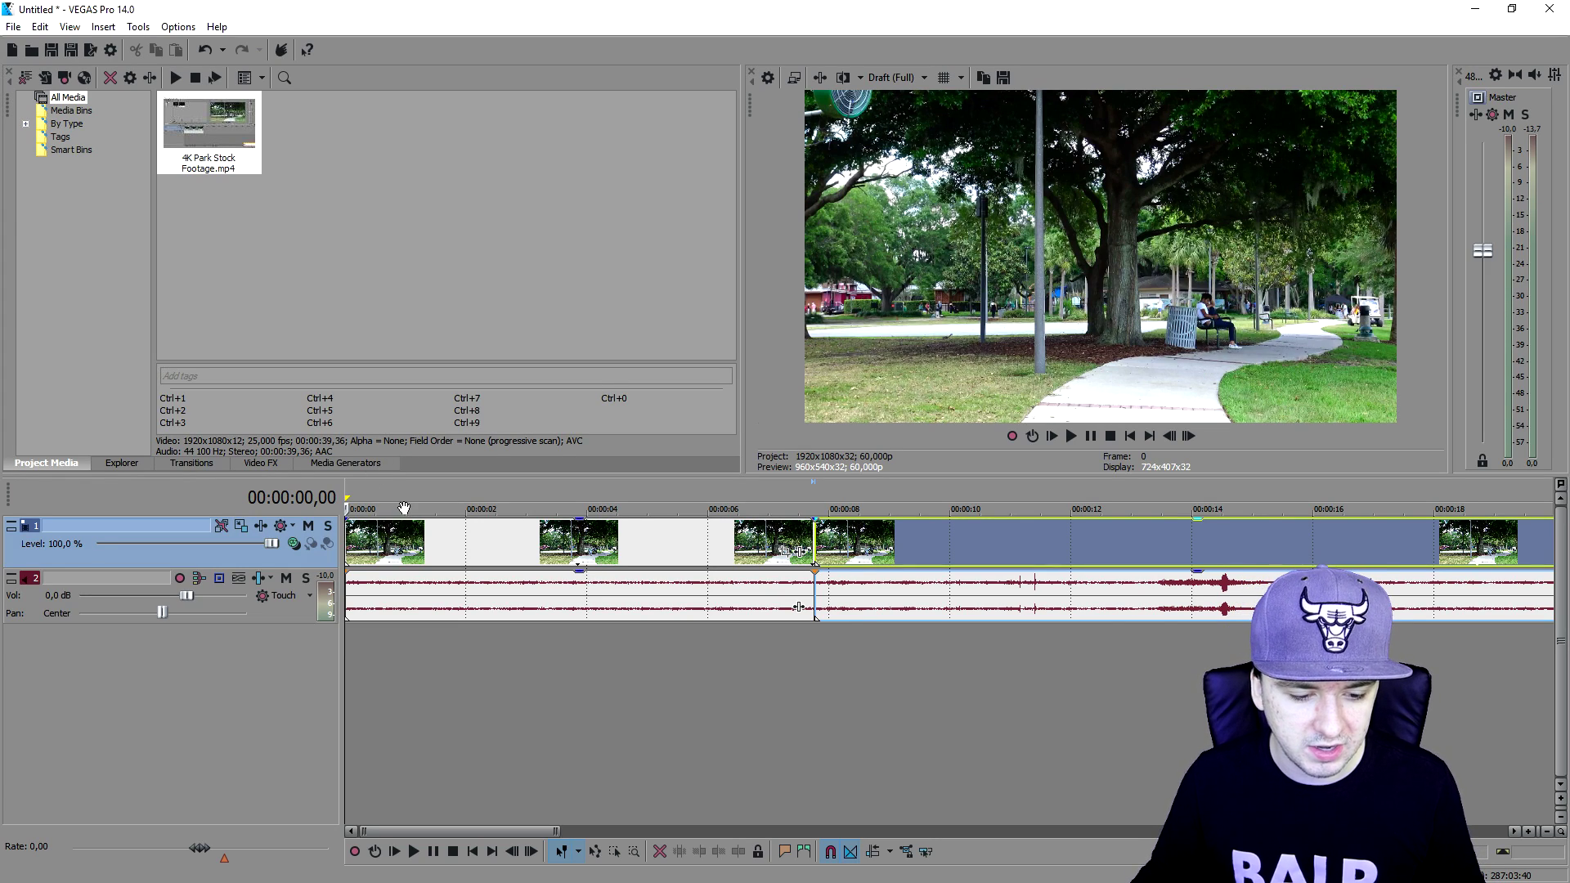
click(343, 464)
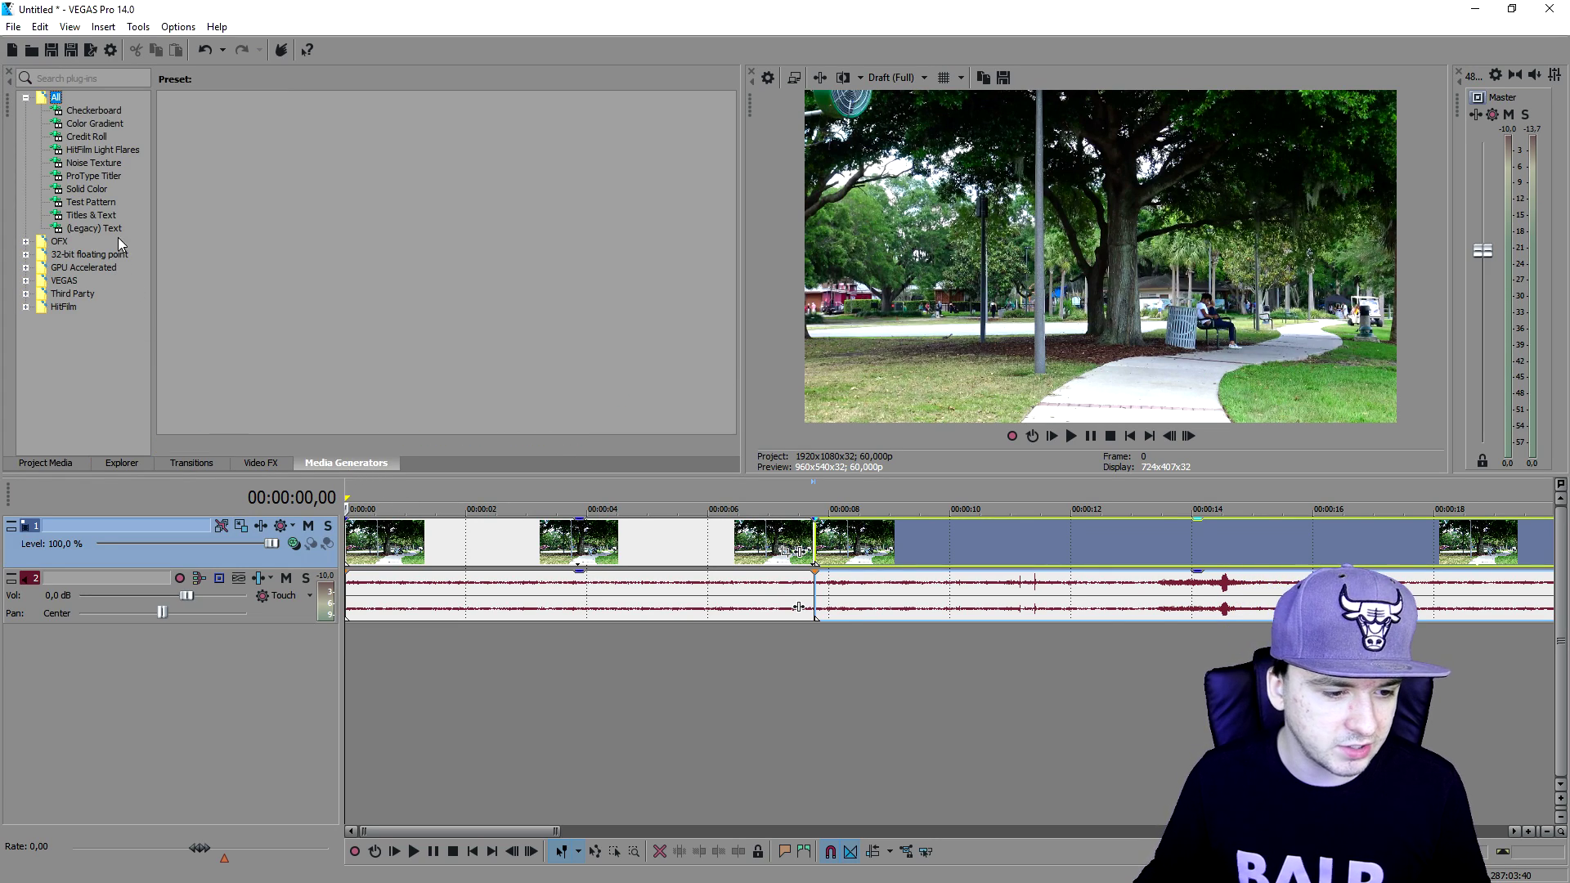
drag(95, 214, 582, 684)
drag(518, 540, 475, 541)
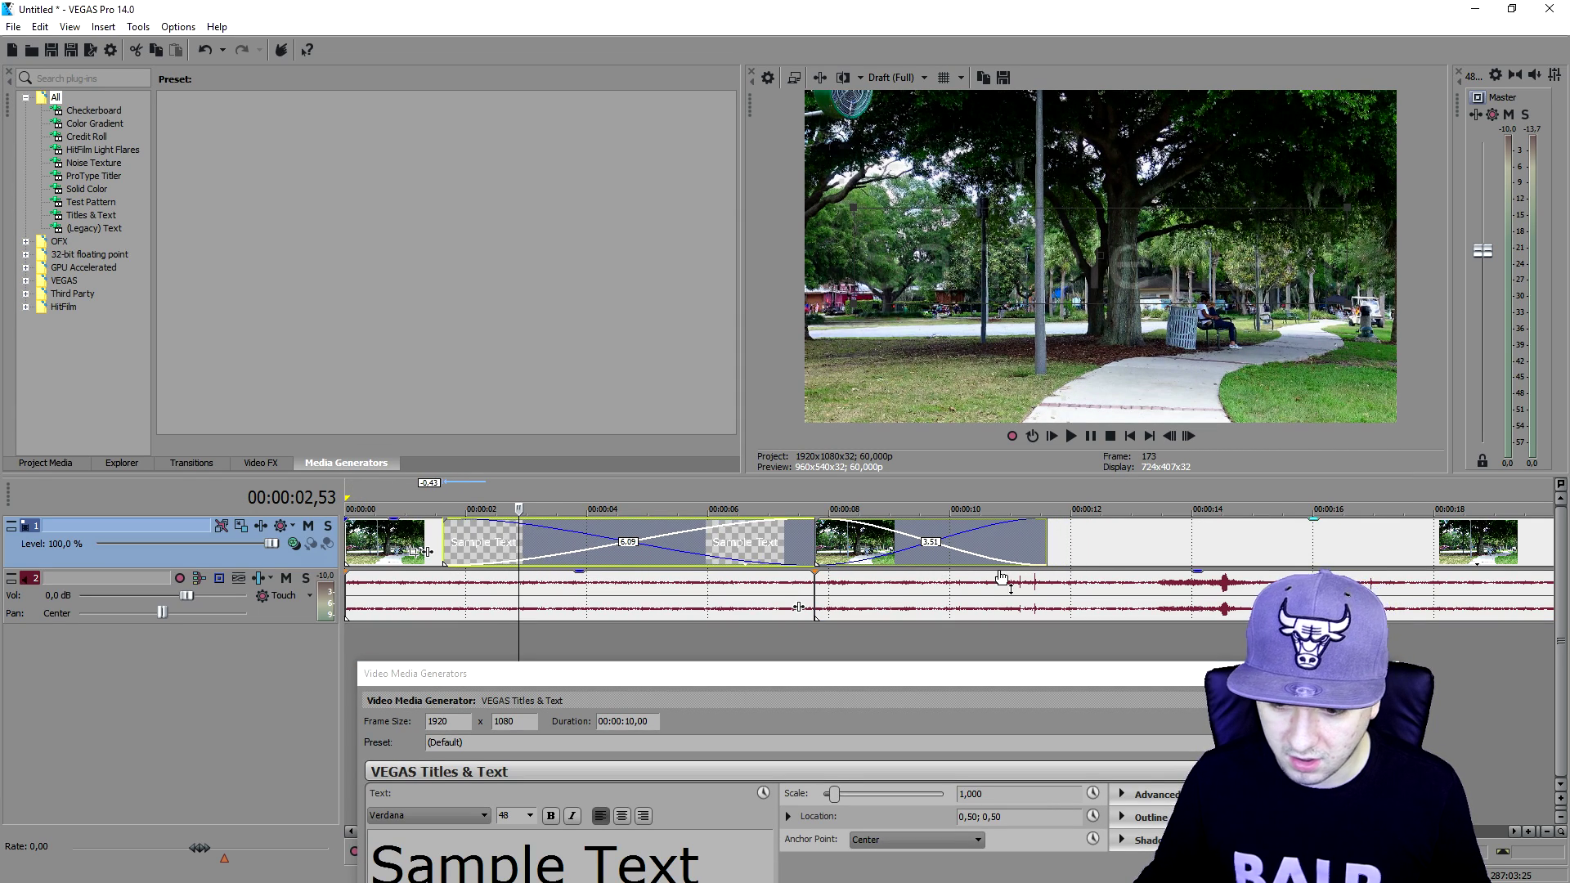
Insert a new video track above the footage and move the title event onto it.
scroll(937, 577, down, 4)
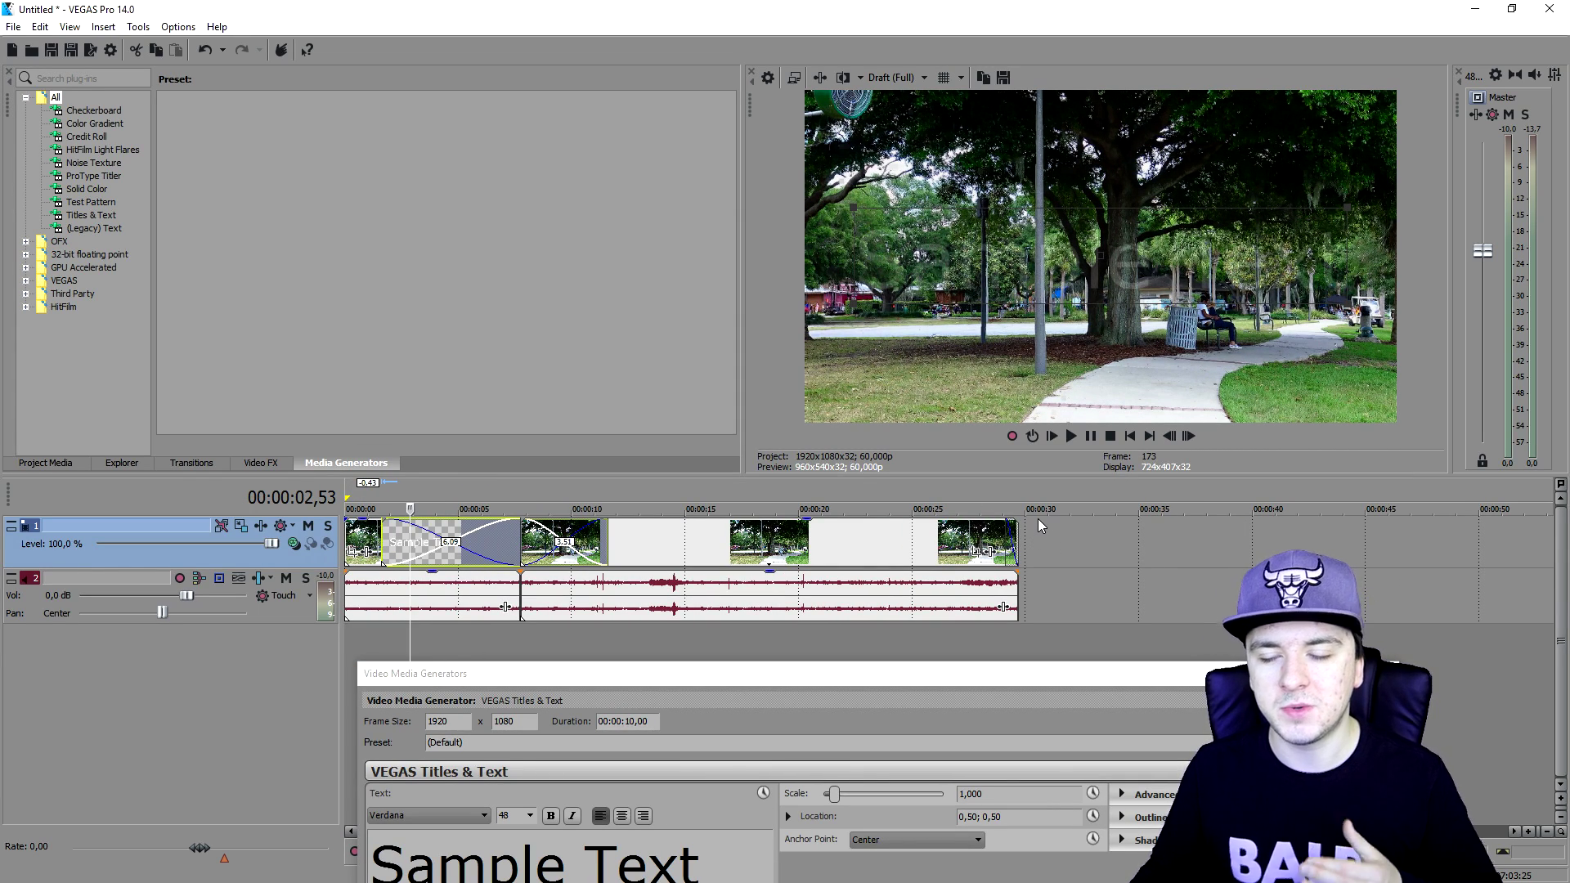
right_click(1047, 538)
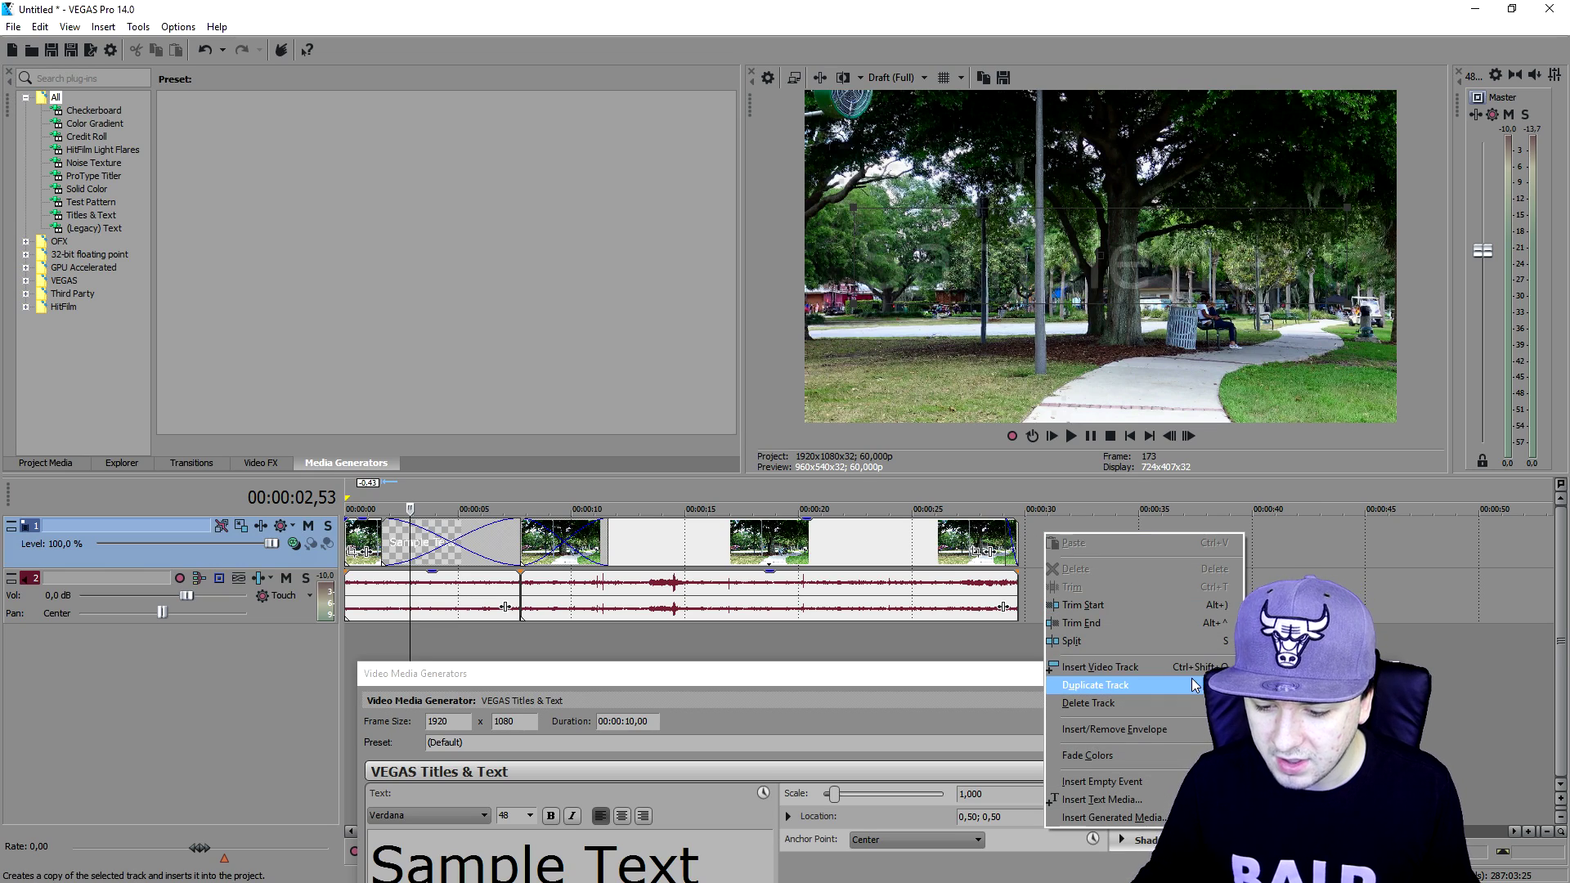
click(1088, 677)
drag(788, 579, 795, 556)
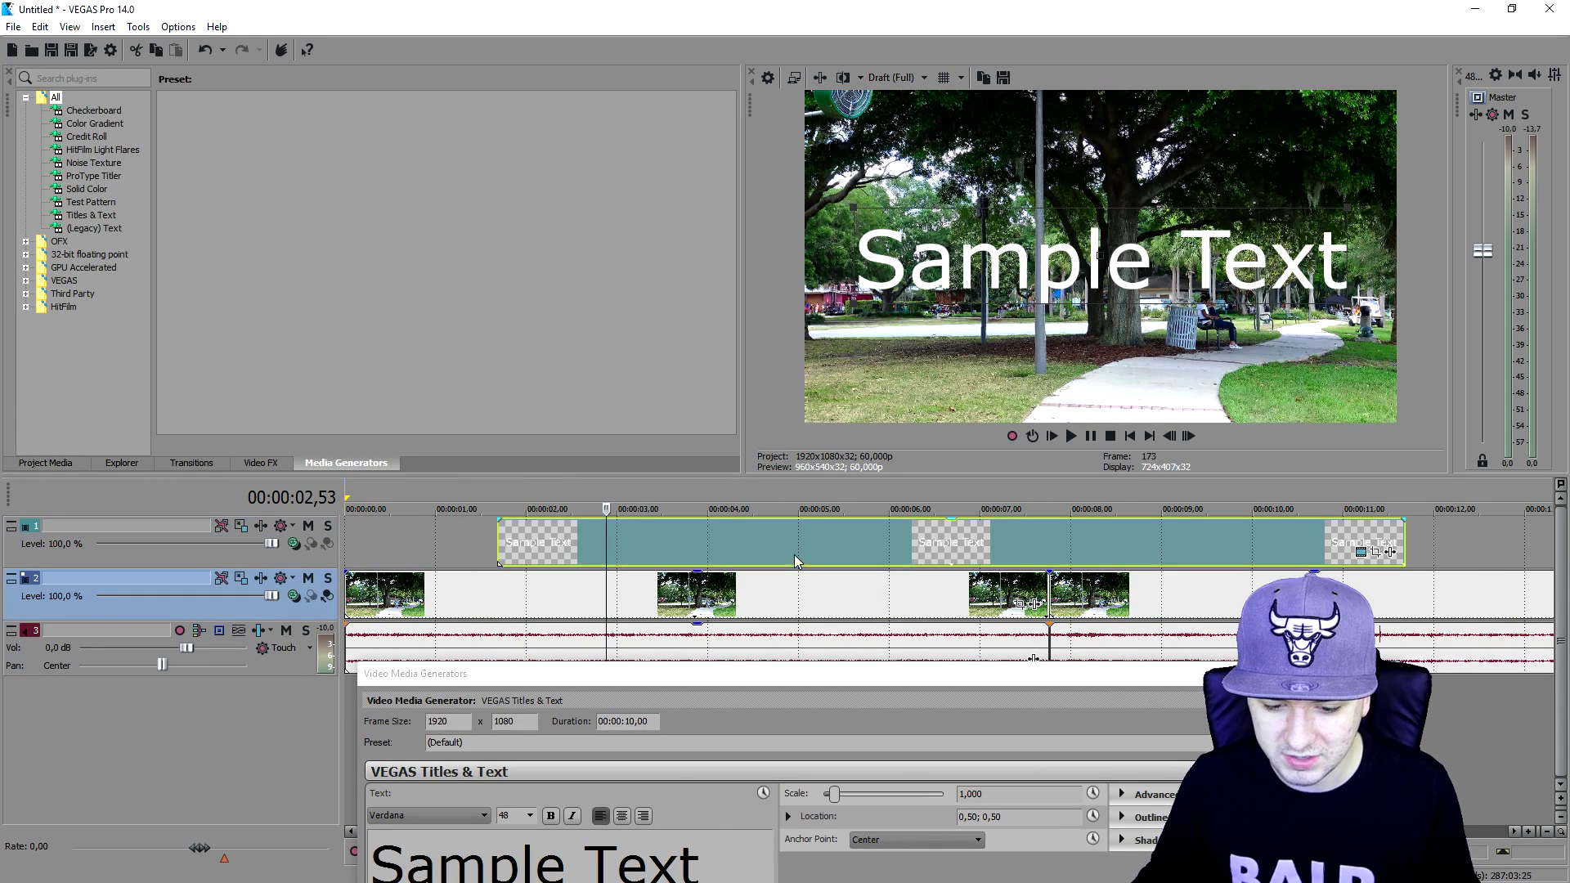
Replace the title's sample text with "A day in the park...".
scroll(806, 581, down, 1)
drag(721, 676, 741, 466)
click(672, 687)
key(ctrl+a)
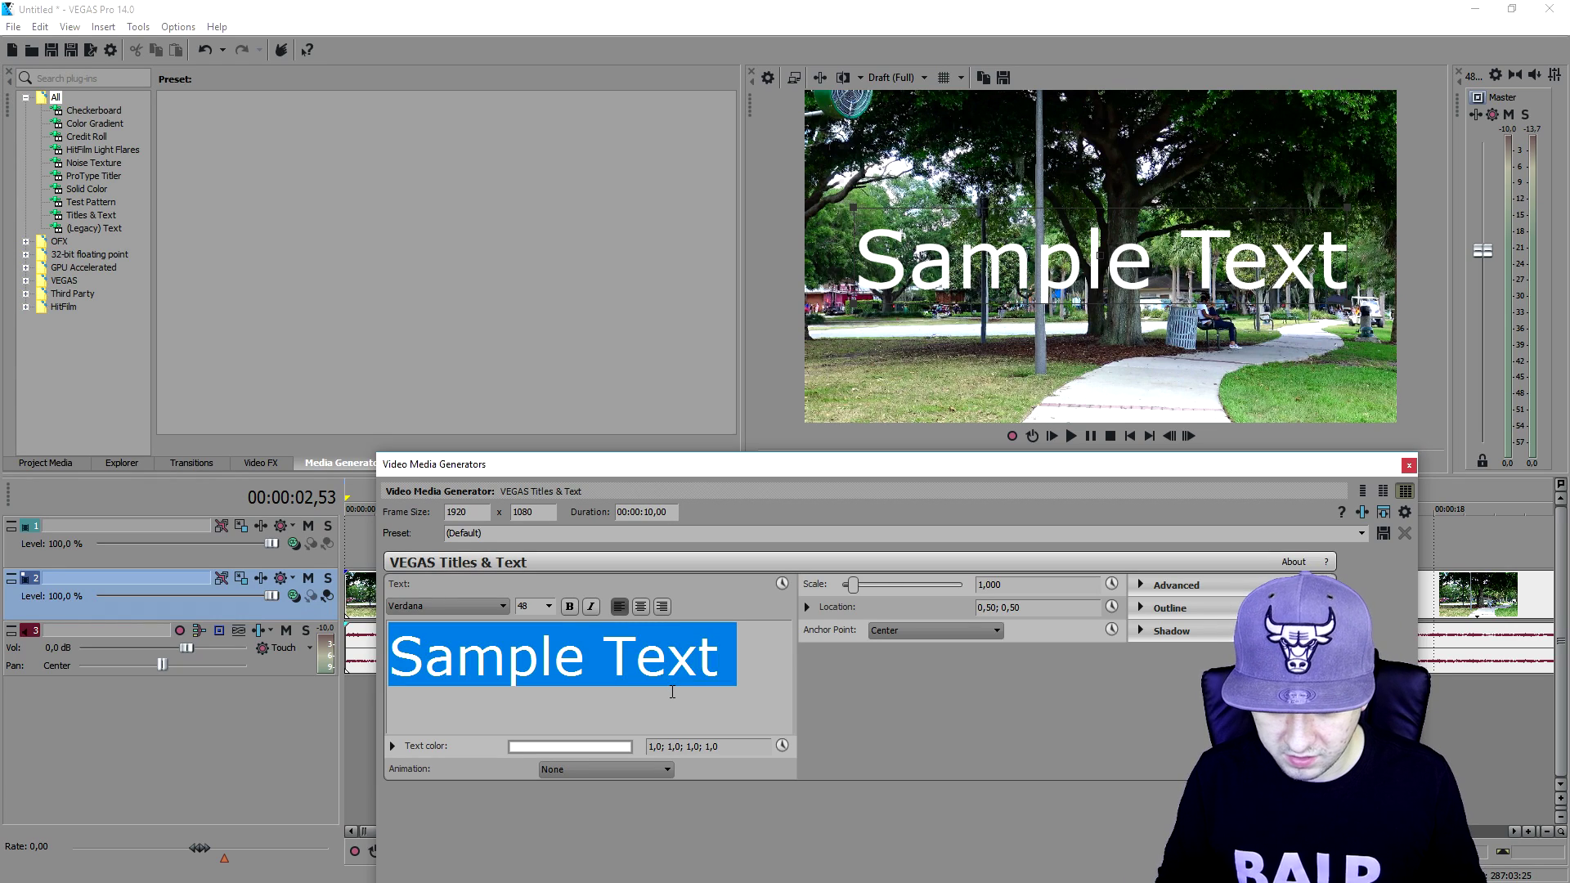
text(A day in the park)
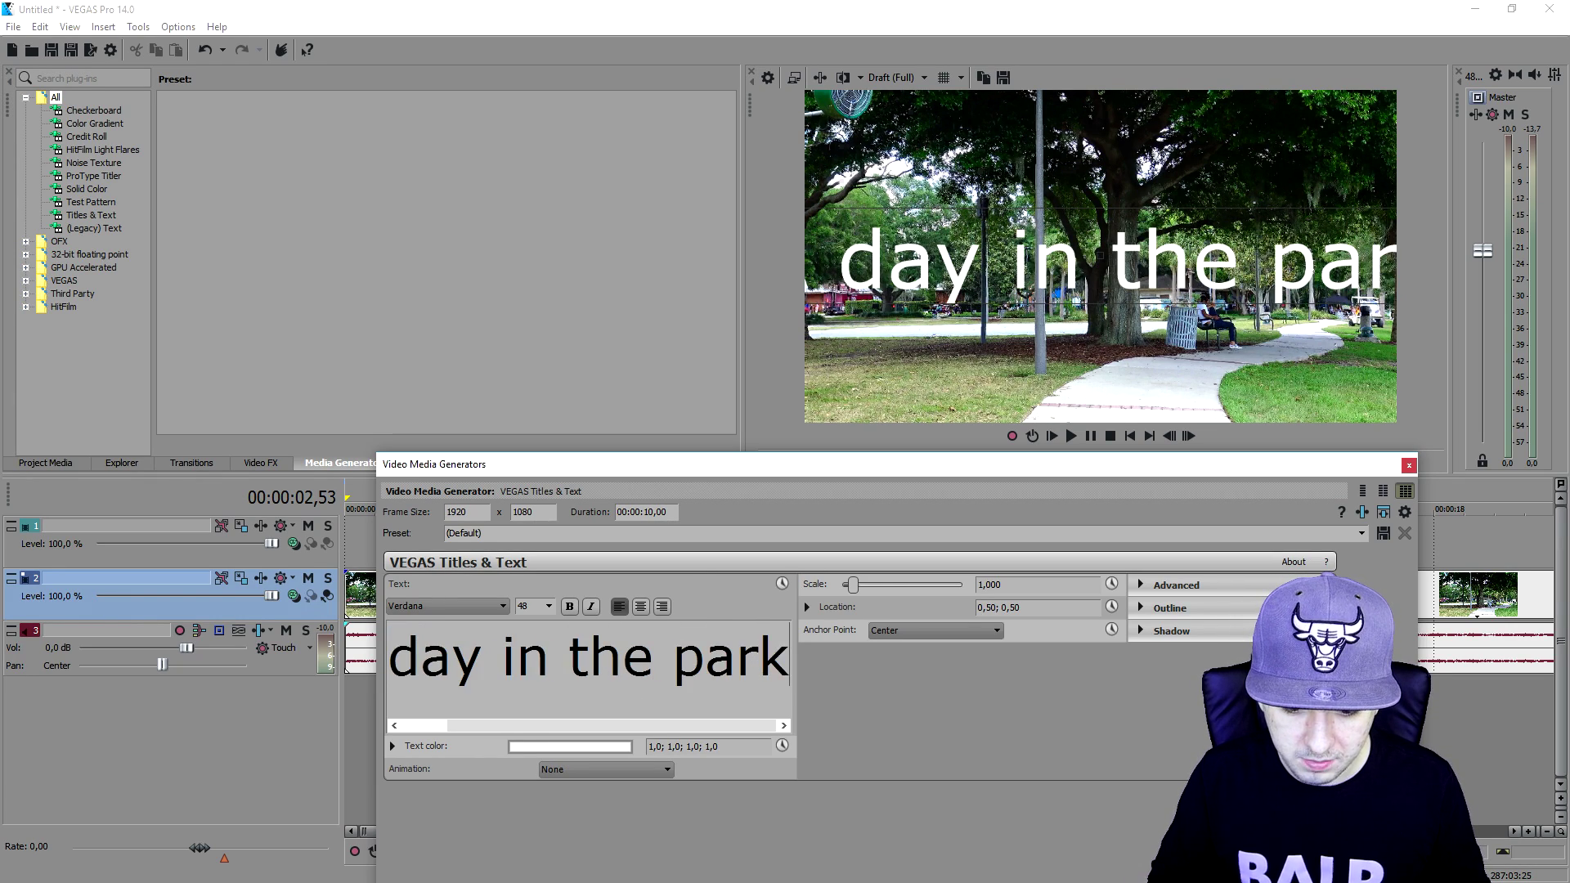
text(...)
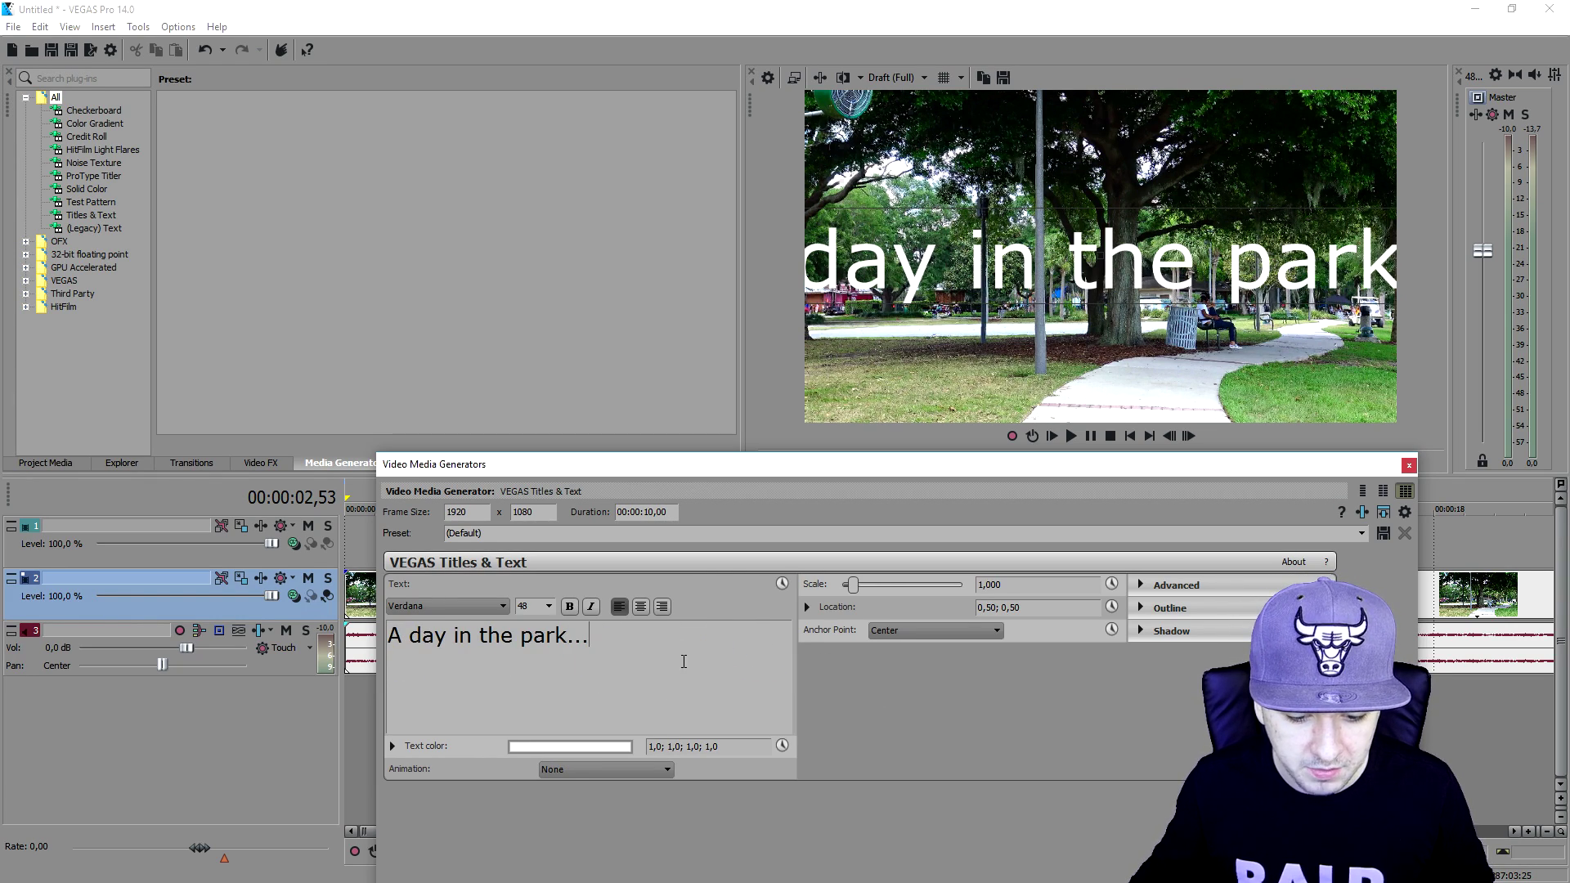
Set the title's font size to 25 and move it to the lower left of the frame, at location 0,37; 0,11.
key(ctrl+a)
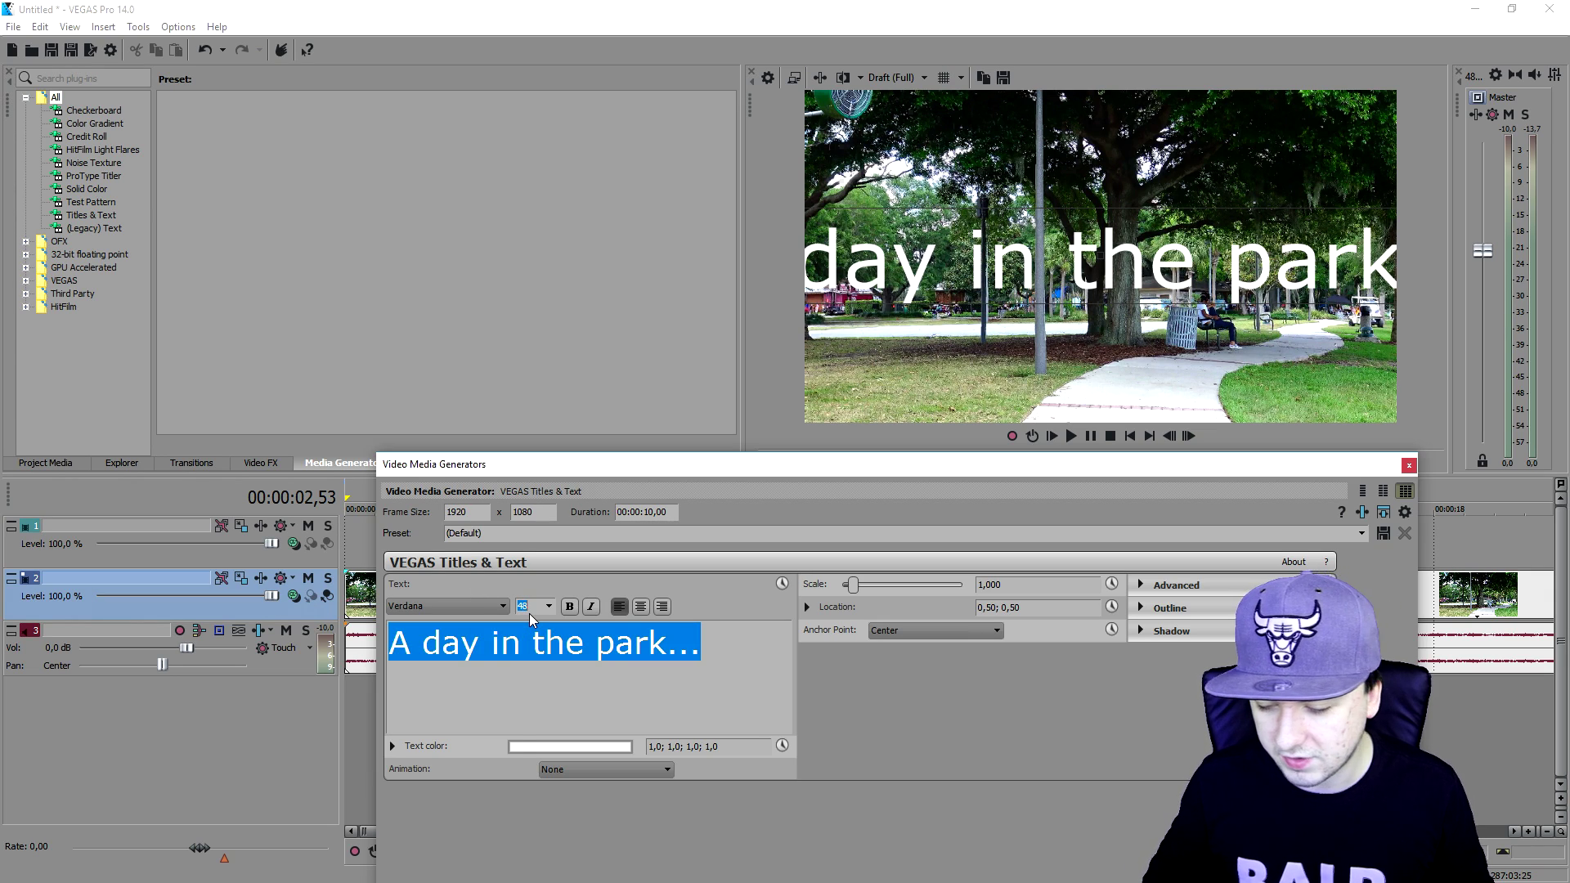
text(25)
drag(969, 259, 906, 393)
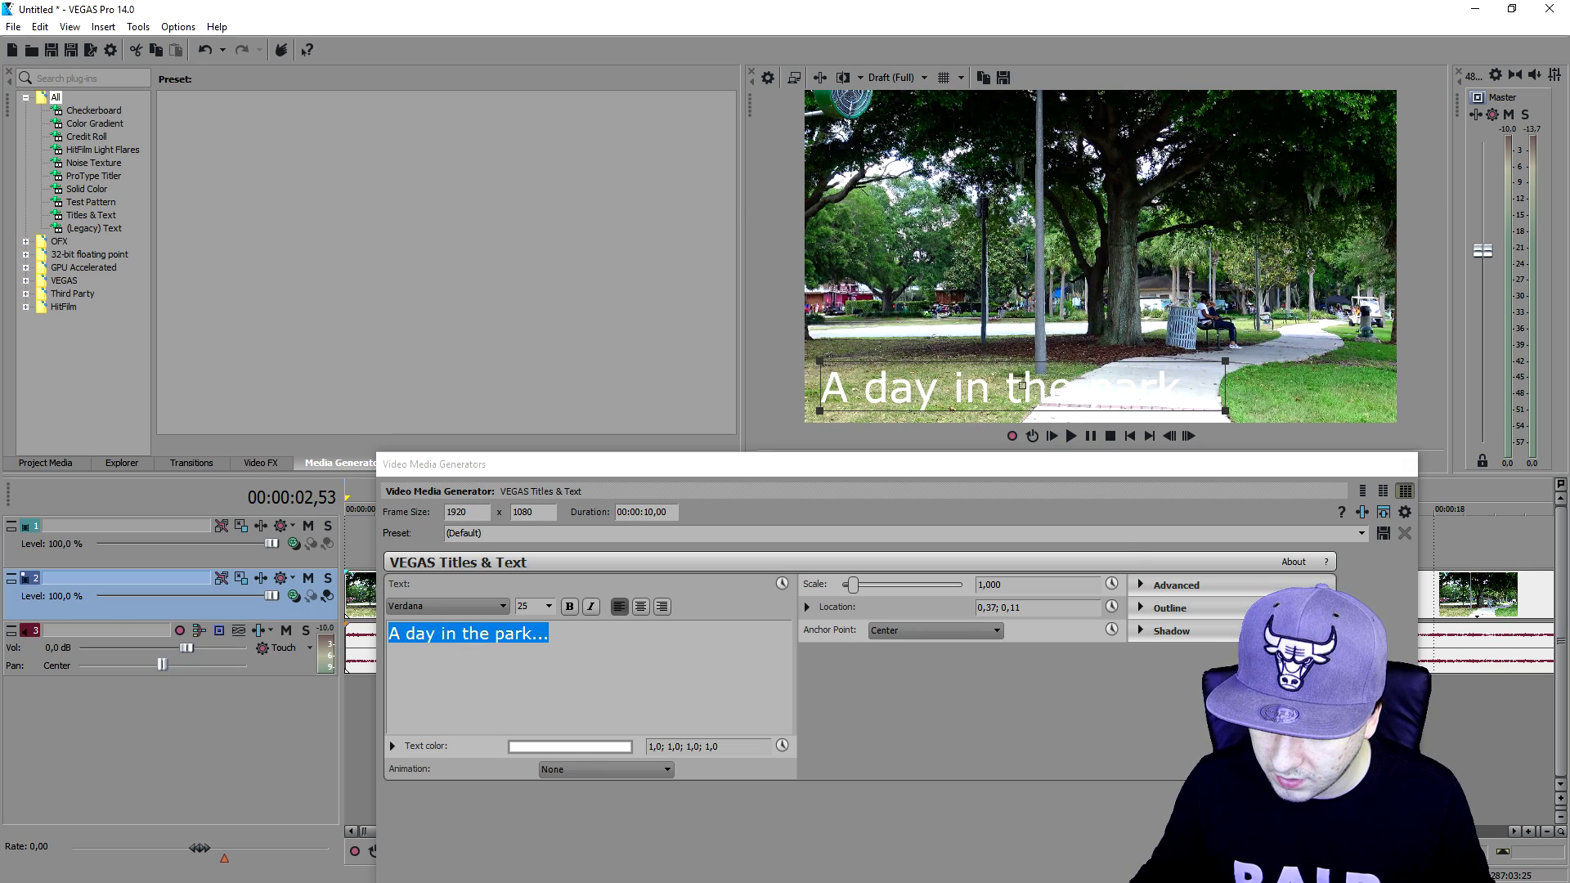
Give the title a black outline and widen it so the text stands out against the footage.
click(1151, 610)
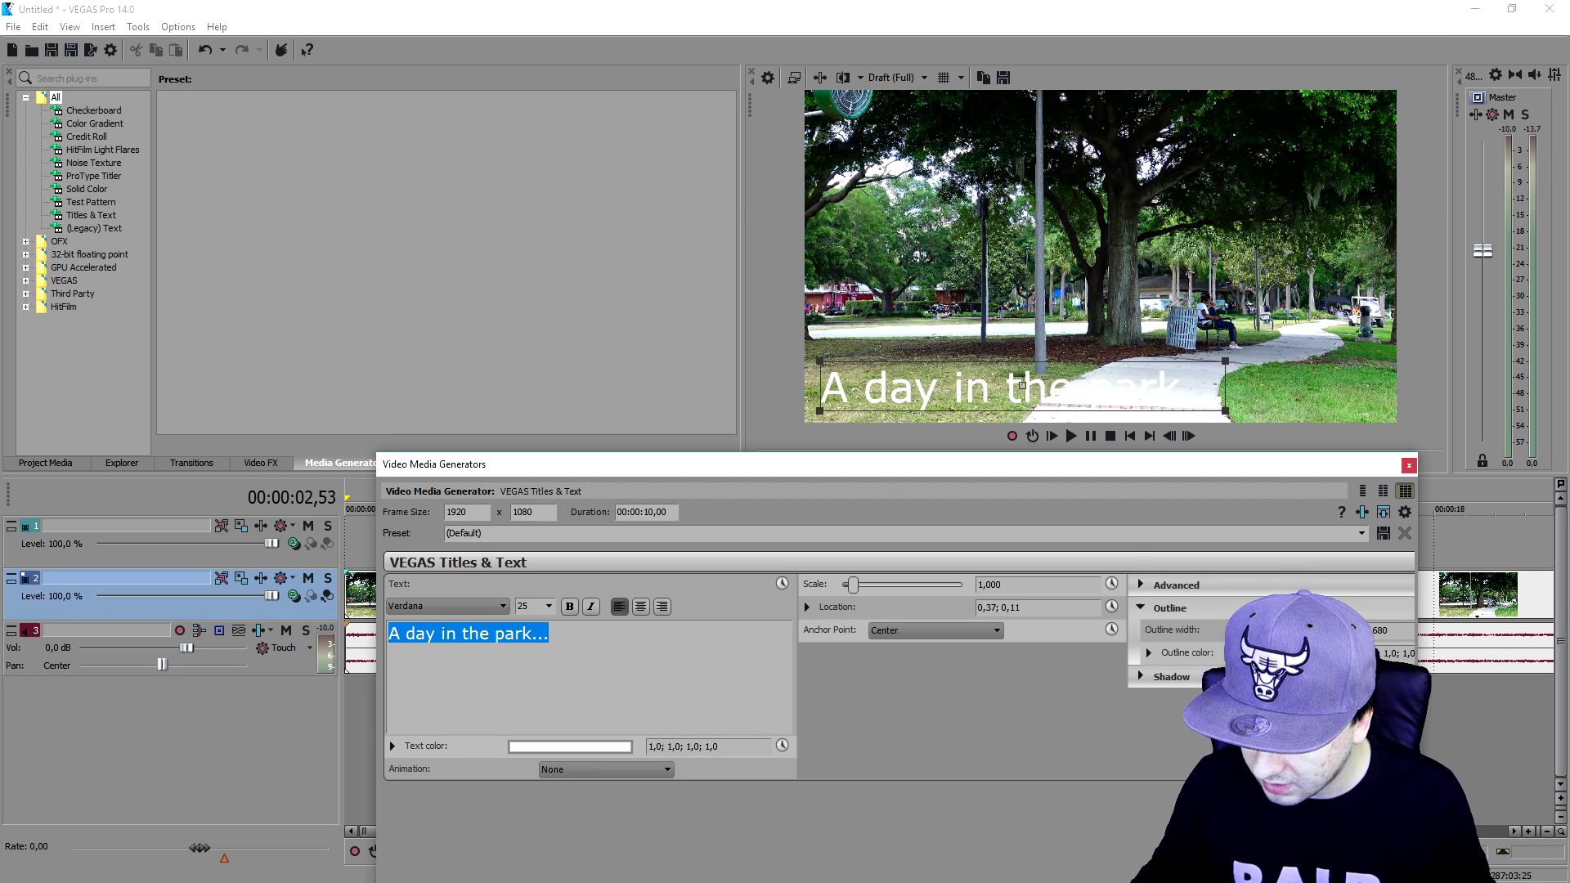
click(1300, 653)
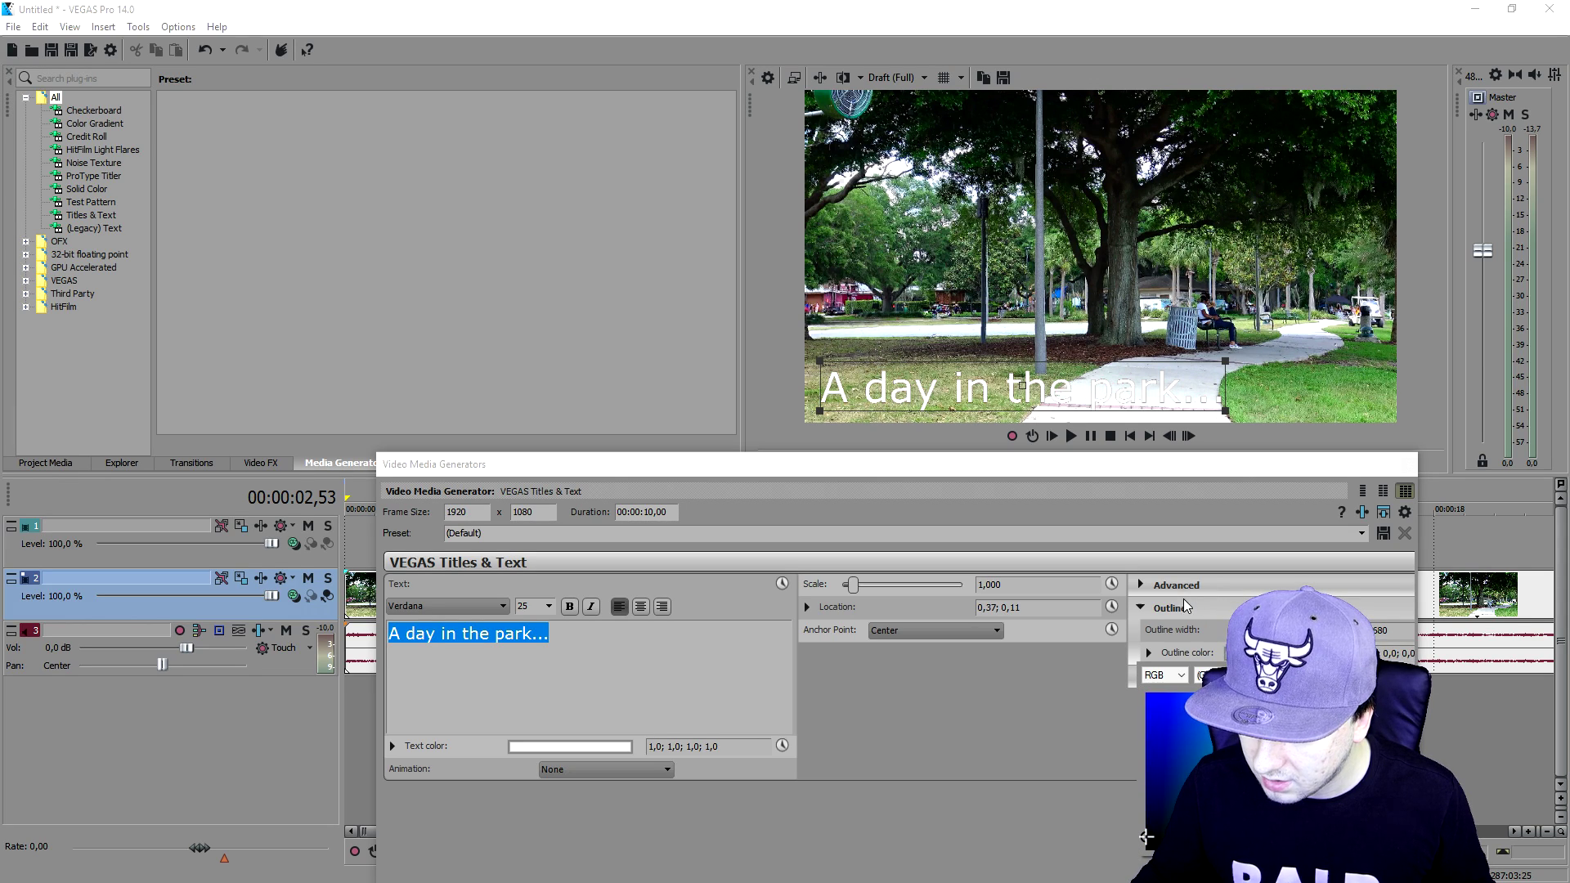
drag(1242, 631, 1263, 631)
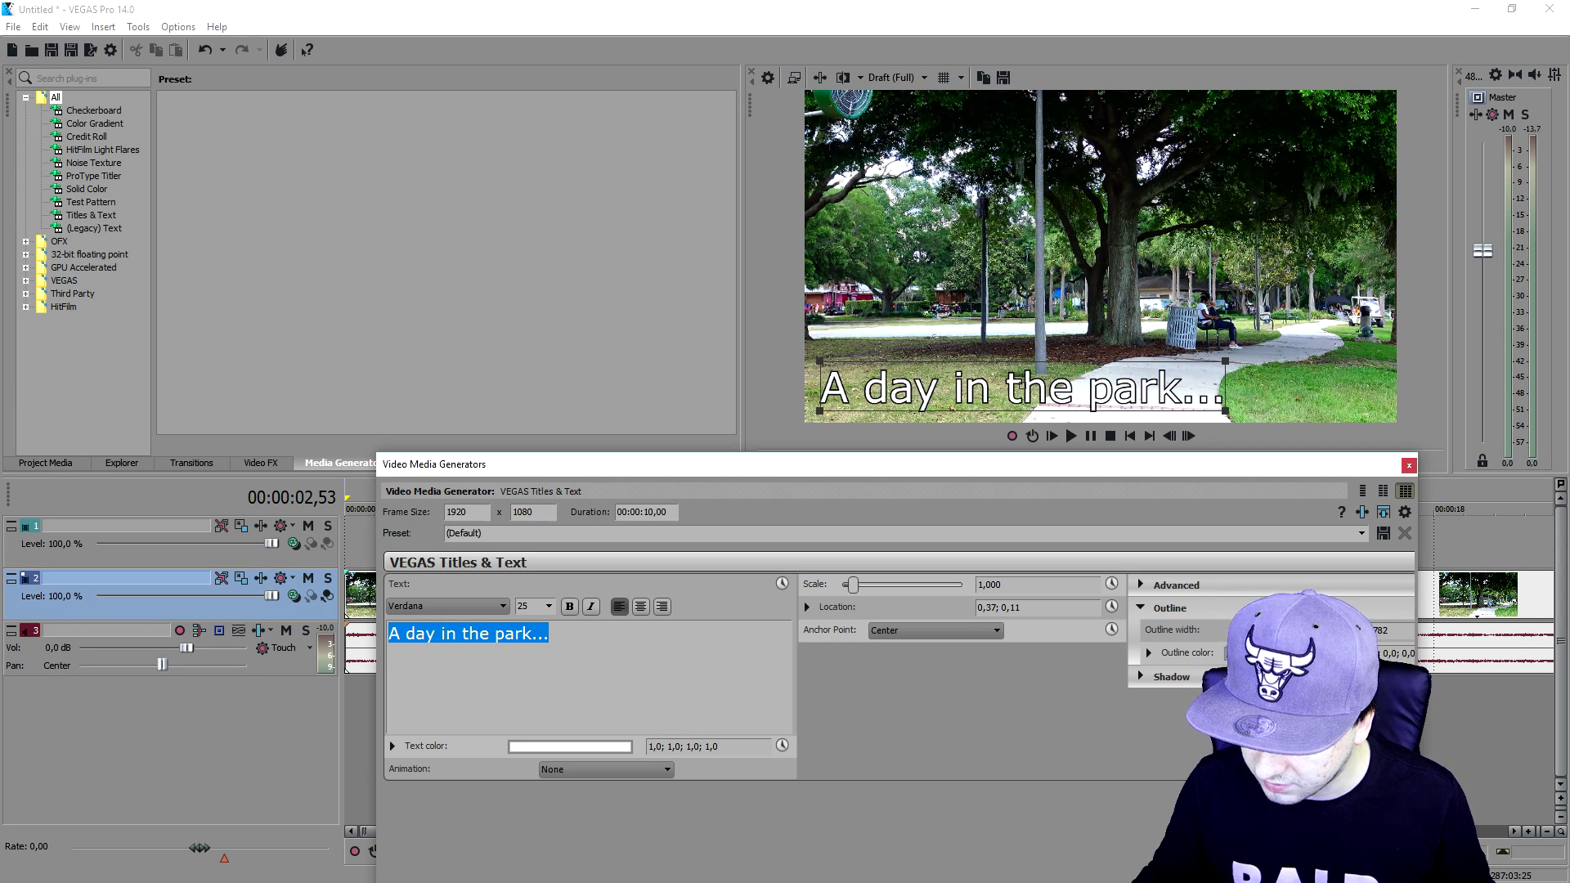
Return to the start of the timeline and add a short fade-in to the beginning of the first park clip.
click(1409, 466)
click(1131, 435)
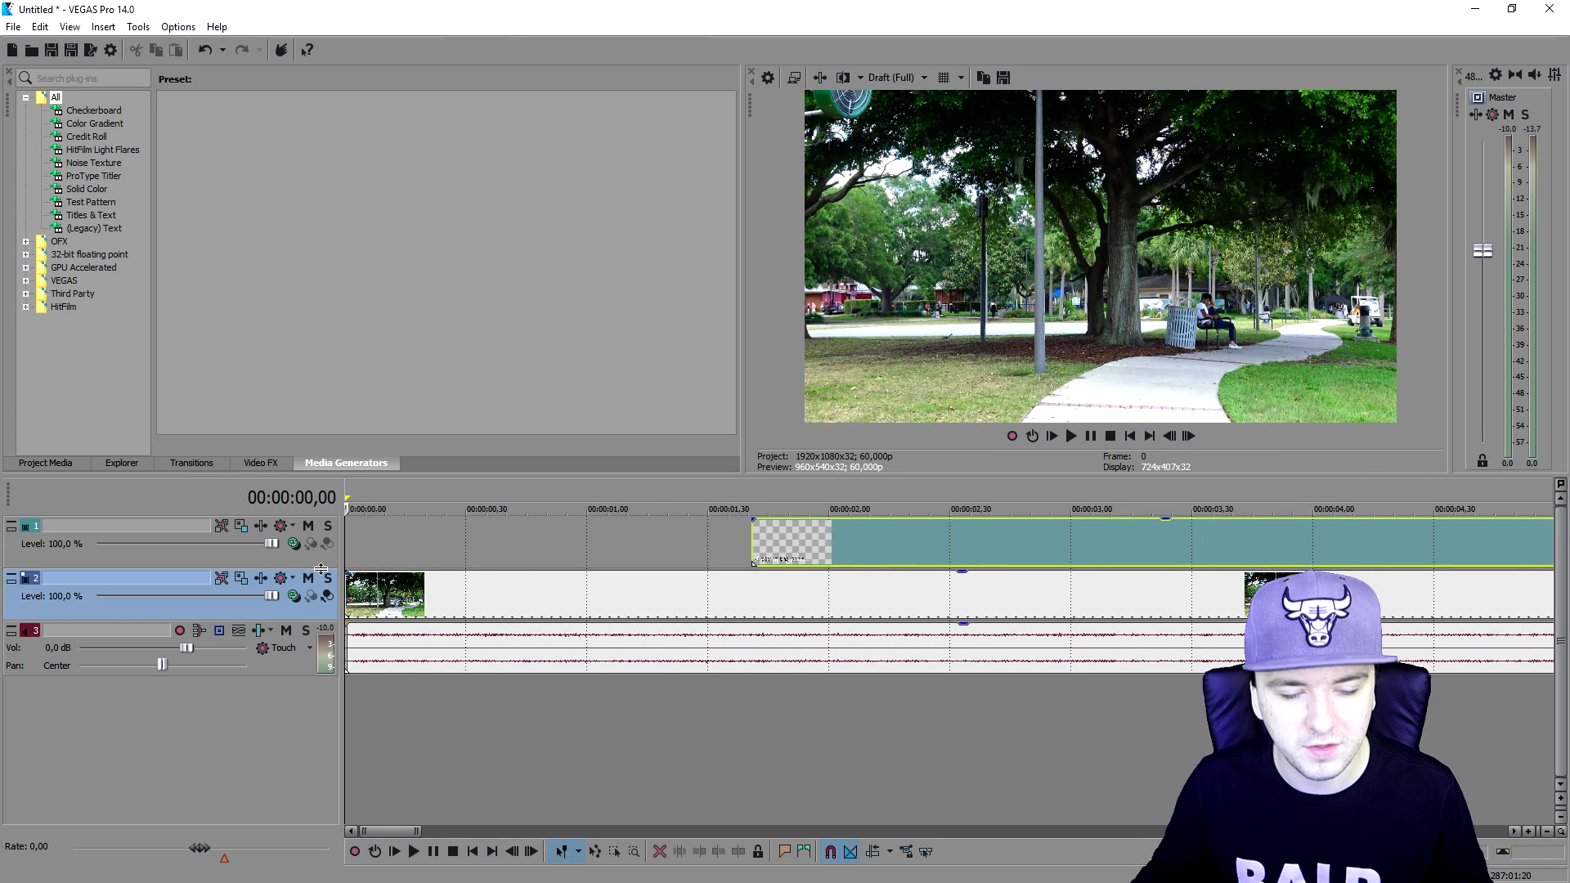
drag(346, 573, 437, 575)
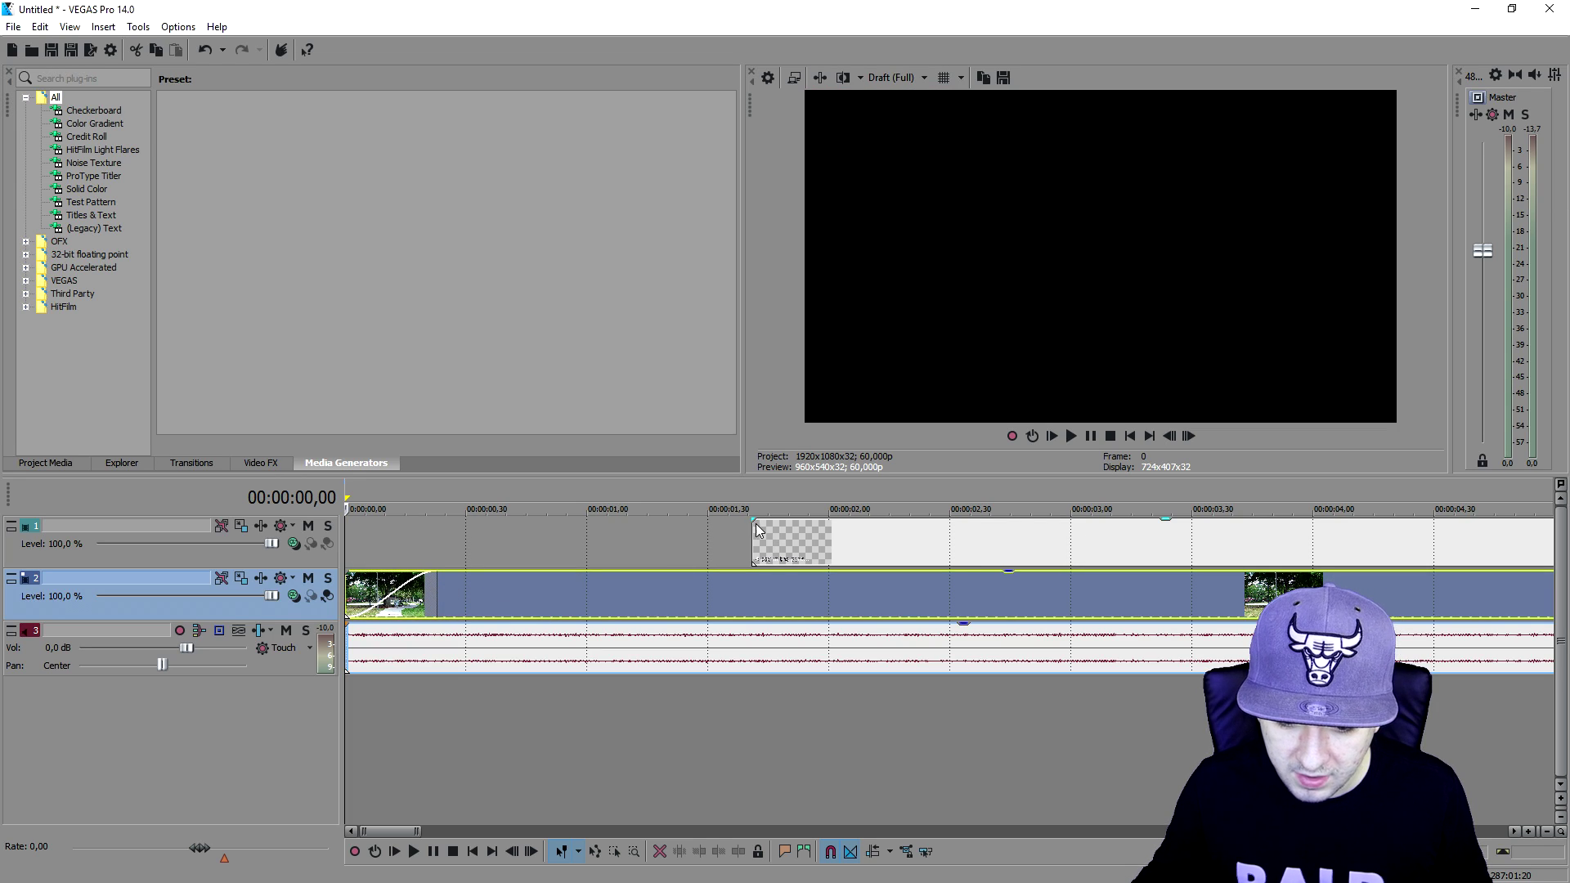
Add a short fade-in to the title, reposition the event to start at about 2 seconds, and play the result.
drag(752, 521, 620, 557)
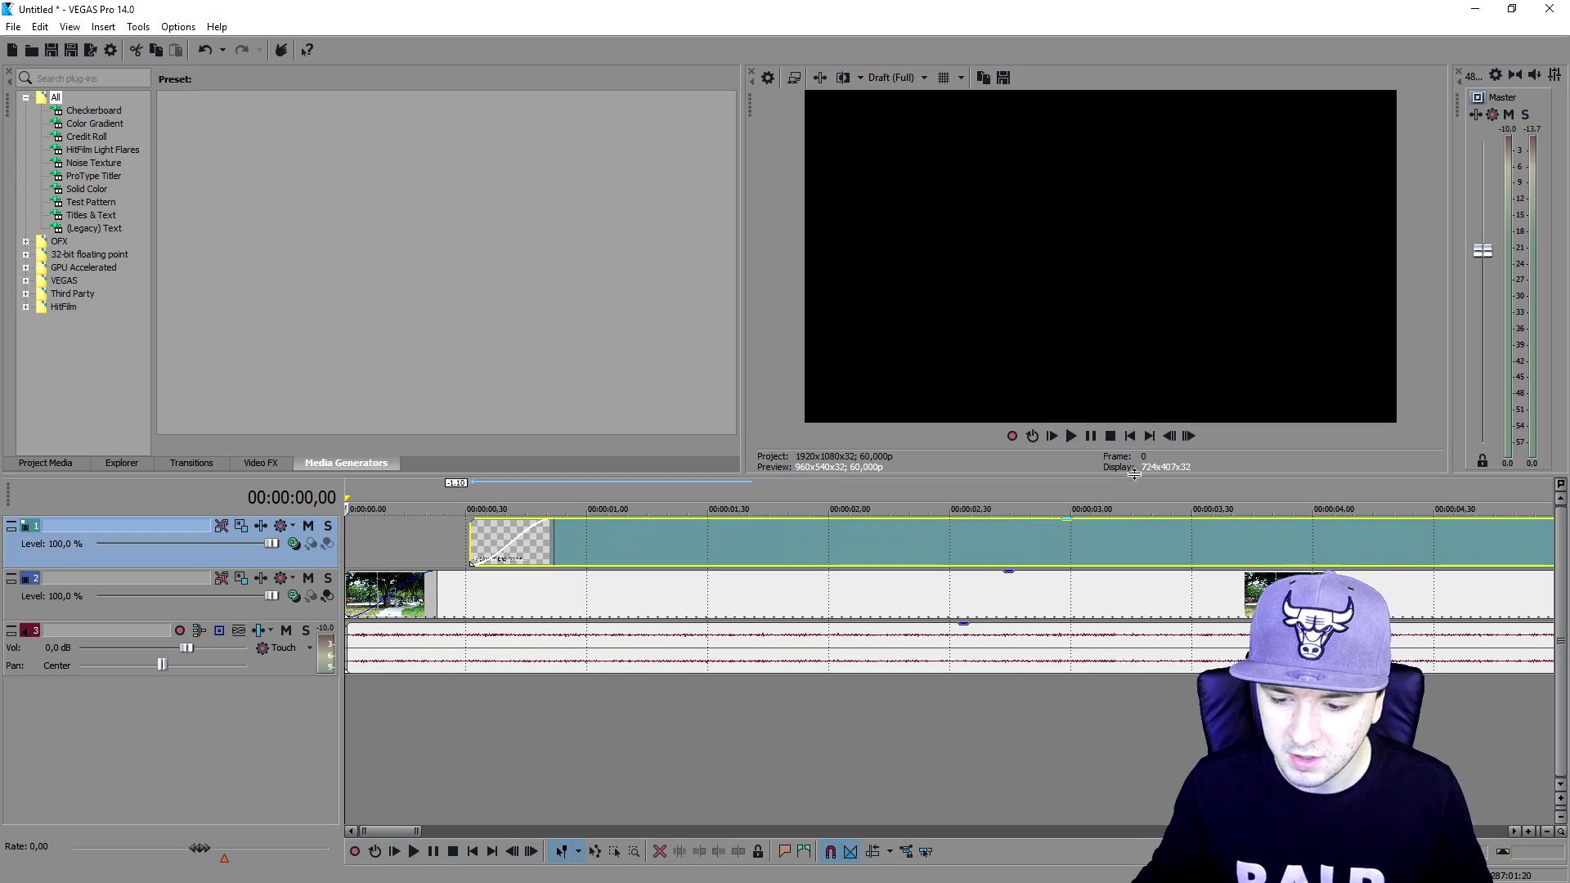
drag(745, 541, 1011, 535)
key(space)
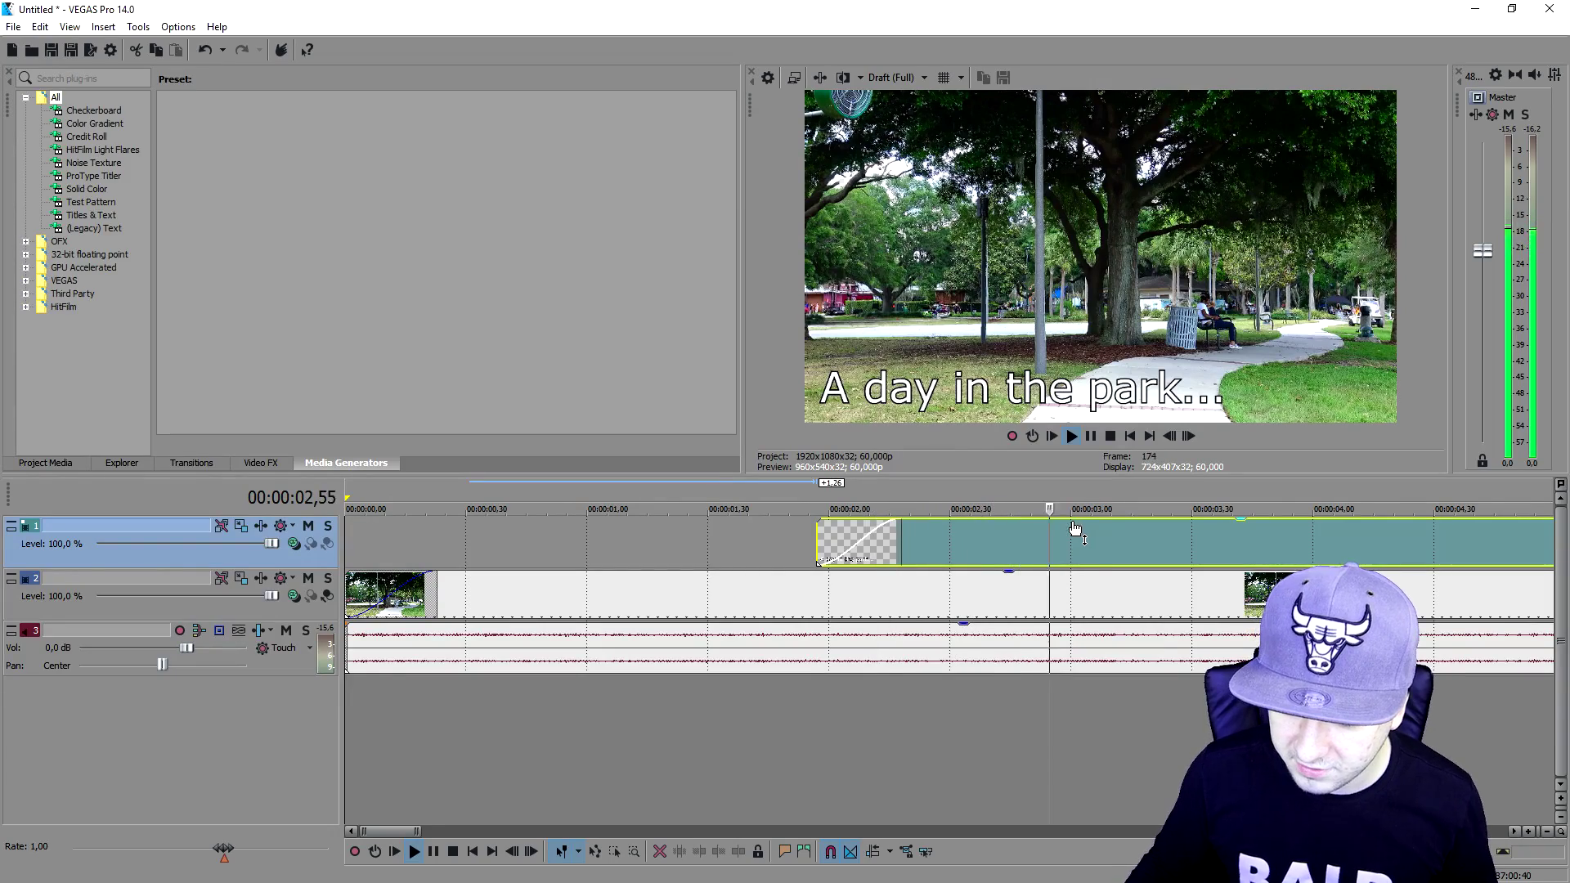
Shorten the title event to end at the cut between the park clips, with a short fade-out.
scroll(1055, 546, down, 3)
drag(1066, 519, 813, 542)
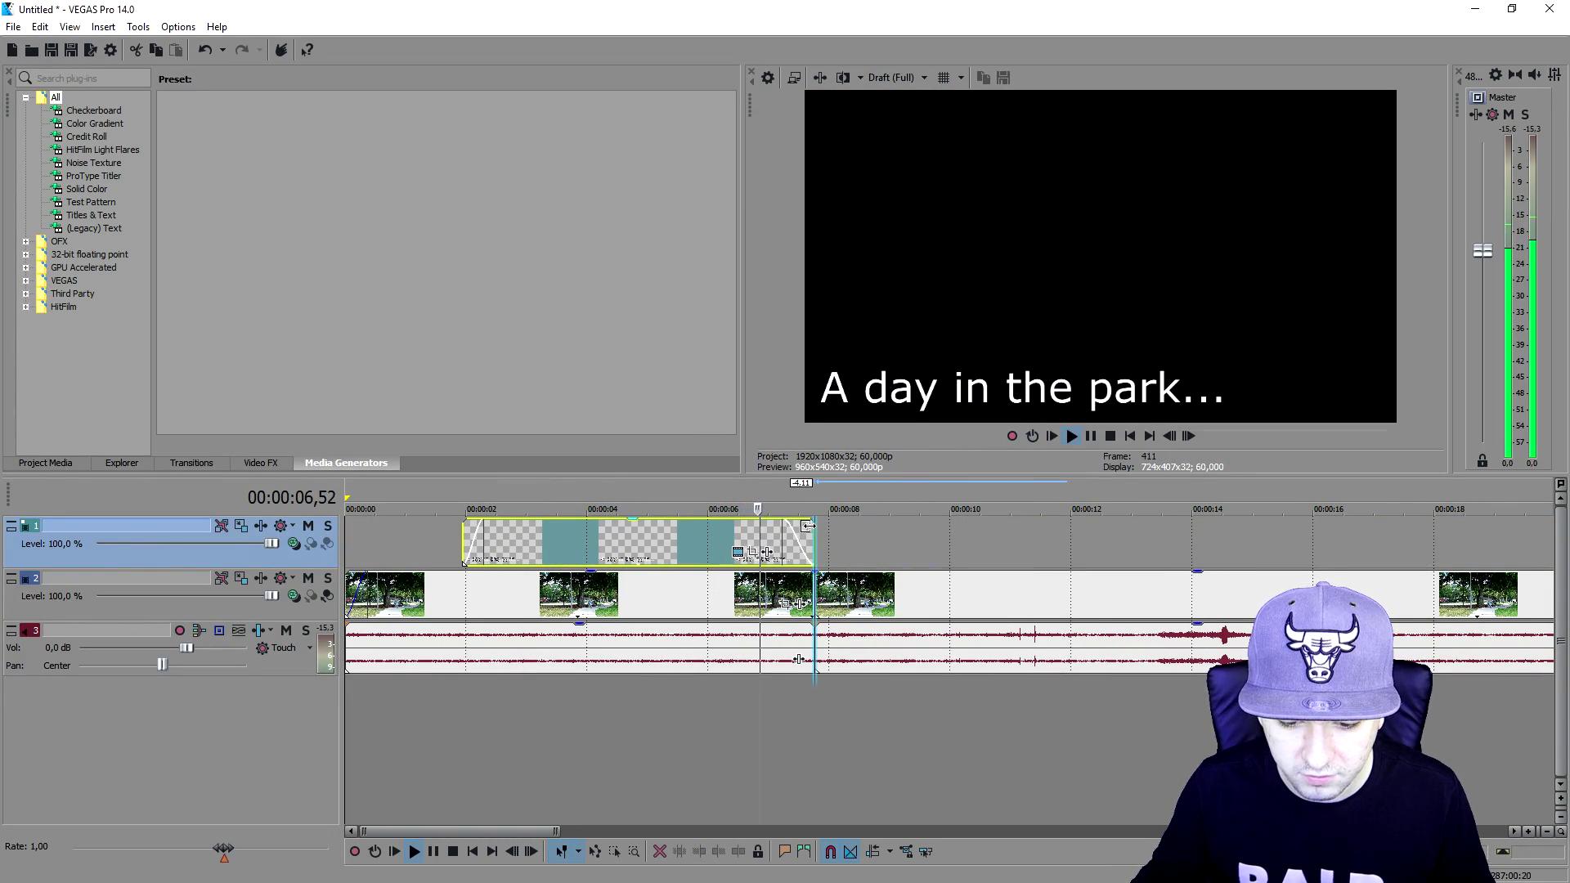
scroll(941, 579, down, 2)
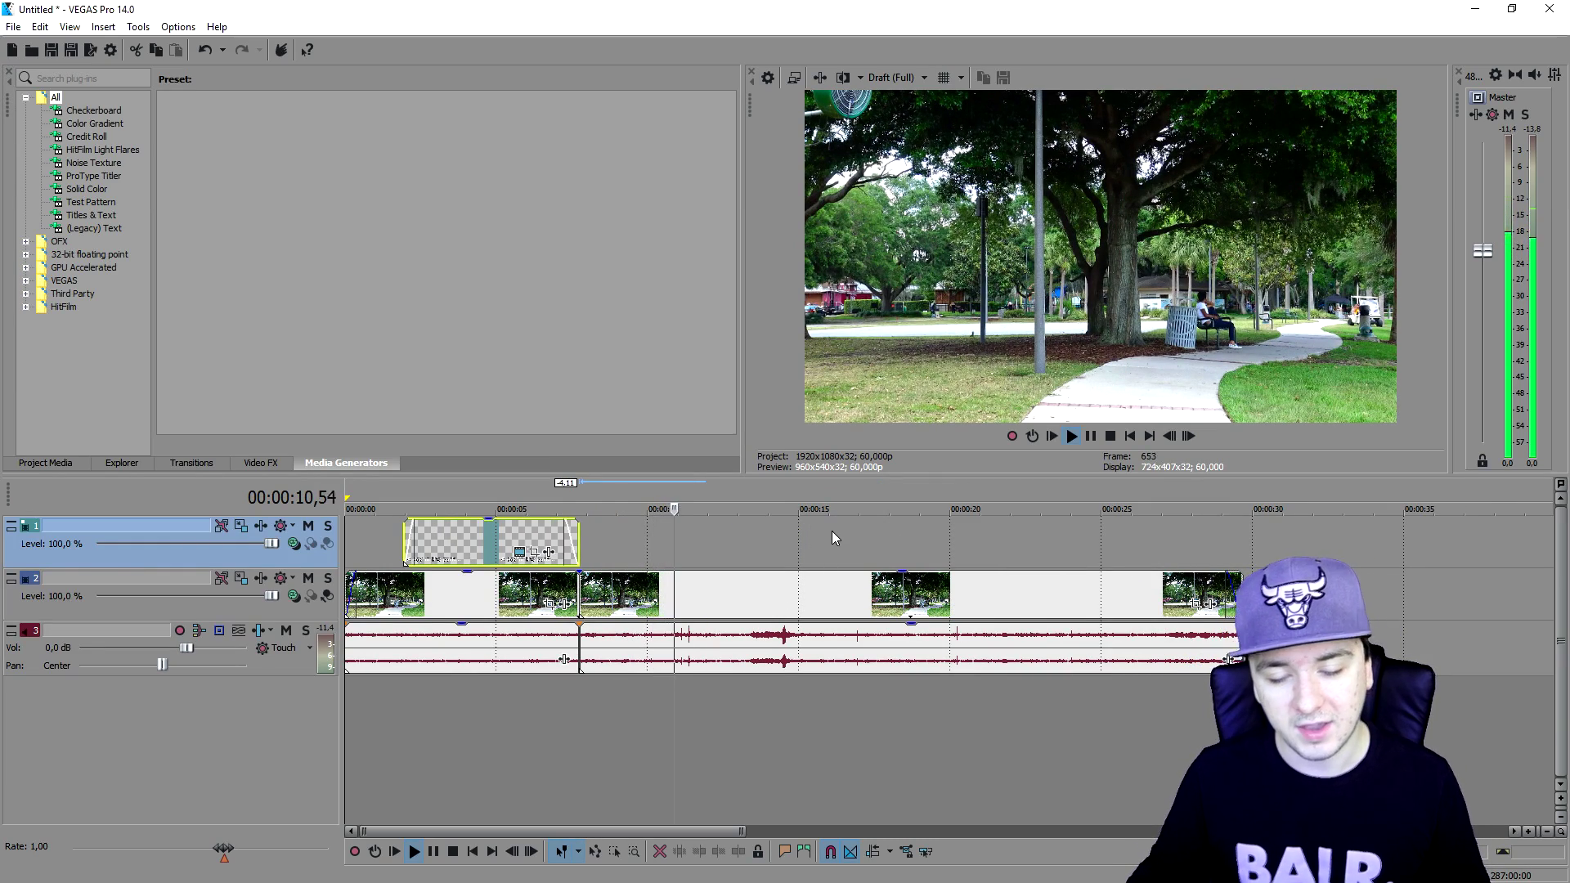
click(474, 507)
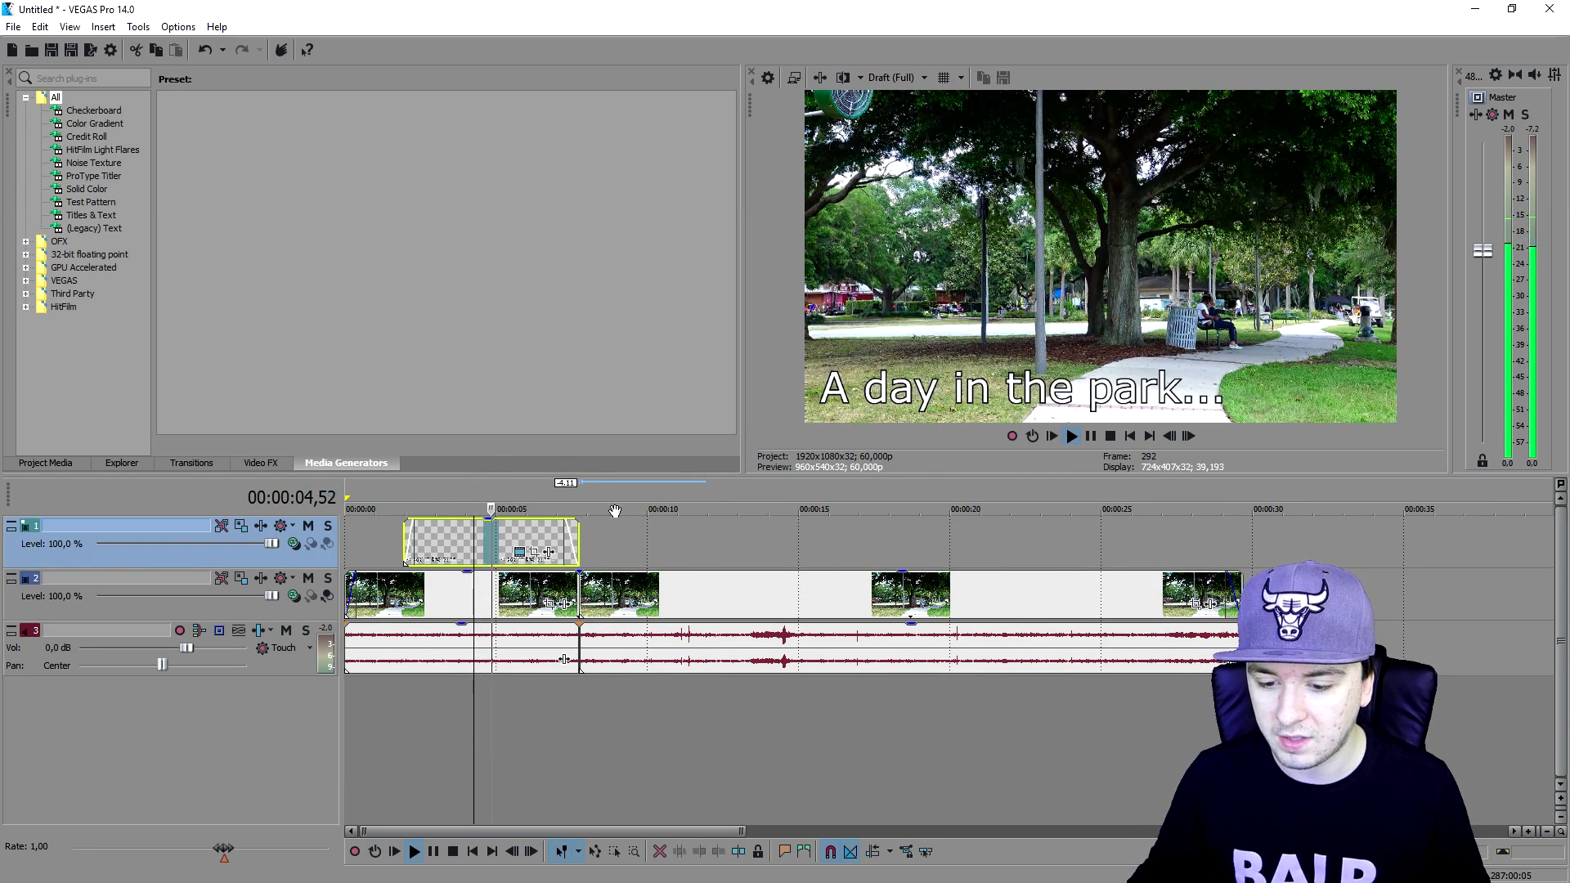
Change the title's font to Viper Squadron Solid and reposition the text at location 0,40; 0,07.
scroll(718, 532, up, 3)
click(724, 536)
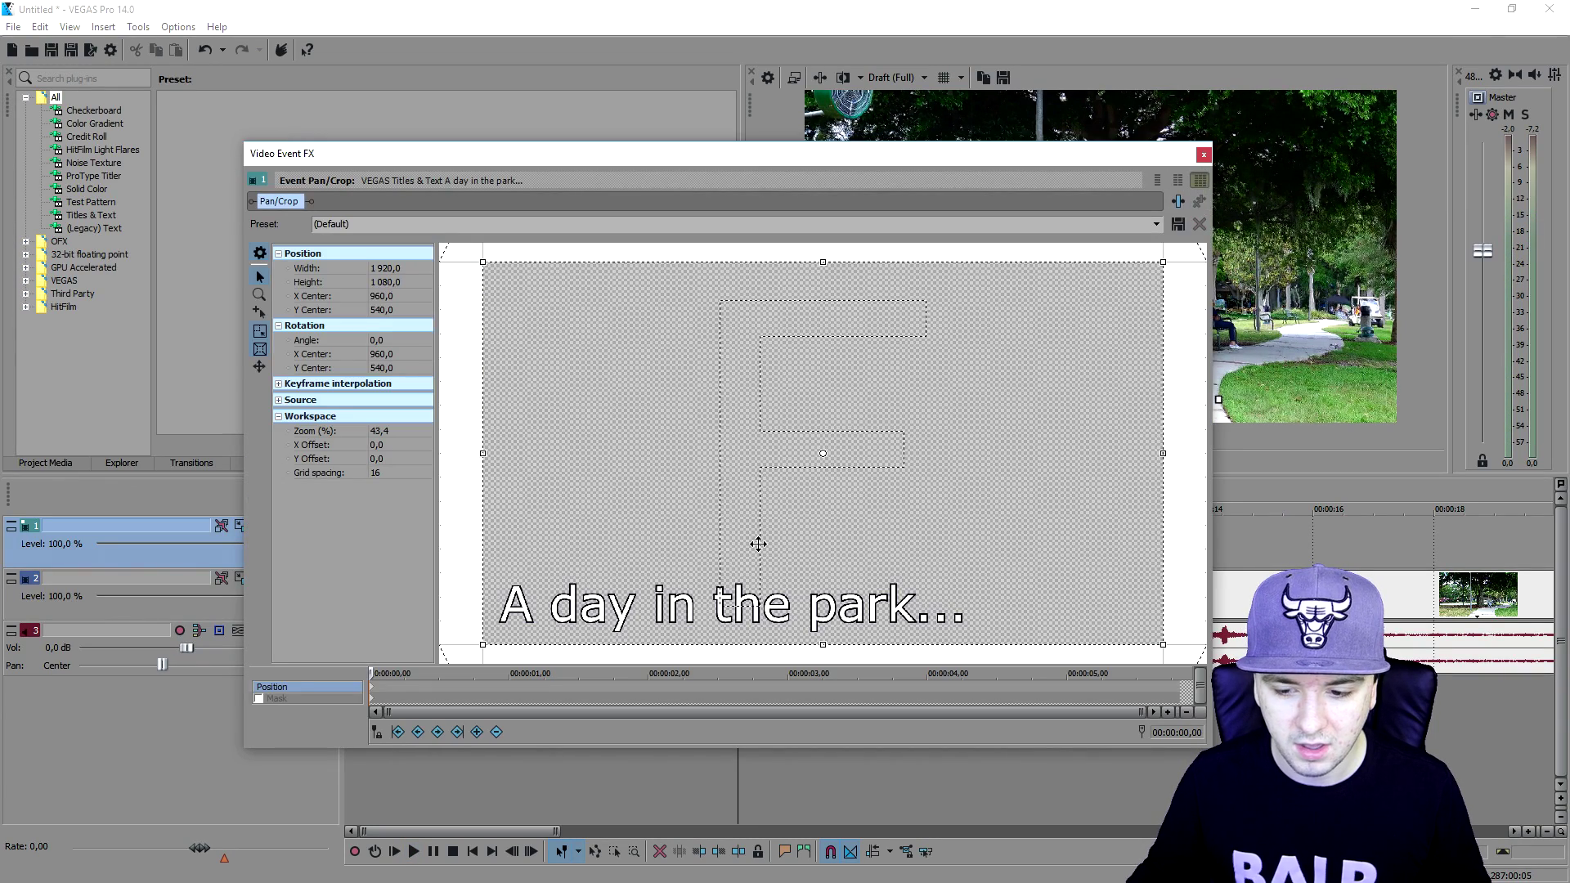
click(1203, 154)
click(740, 552)
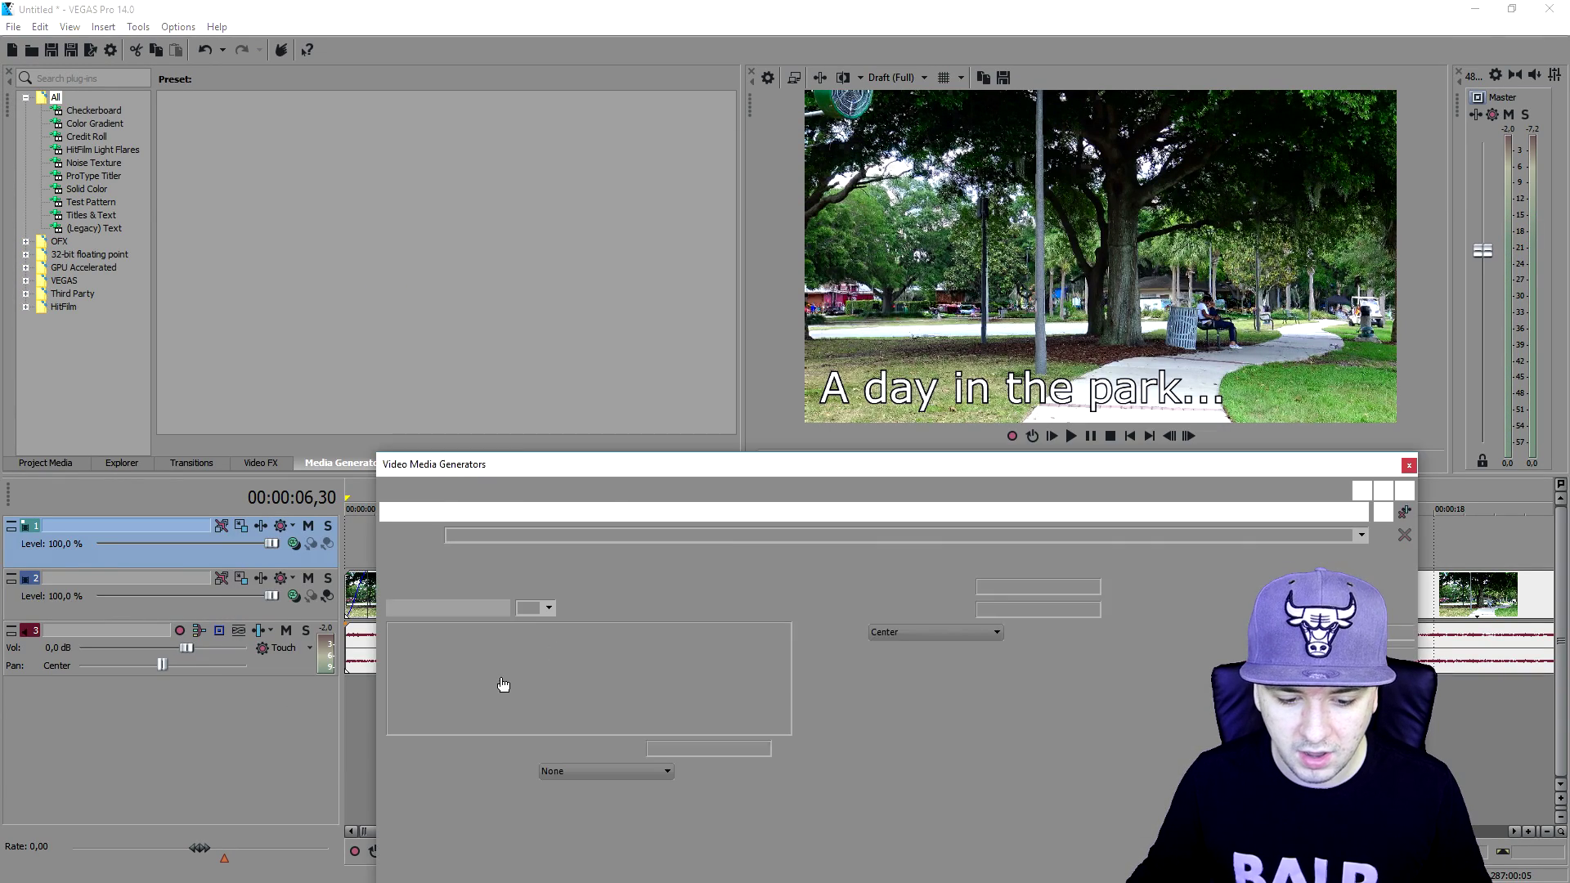
click(539, 638)
key(ctrl+a)
click(472, 606)
click(425, 517)
key(Down)
key(Down)
key(Down)
key(Down)
key(Down)
key(Down)
key(Up)
key(Up)
key(Up)
key(Up)
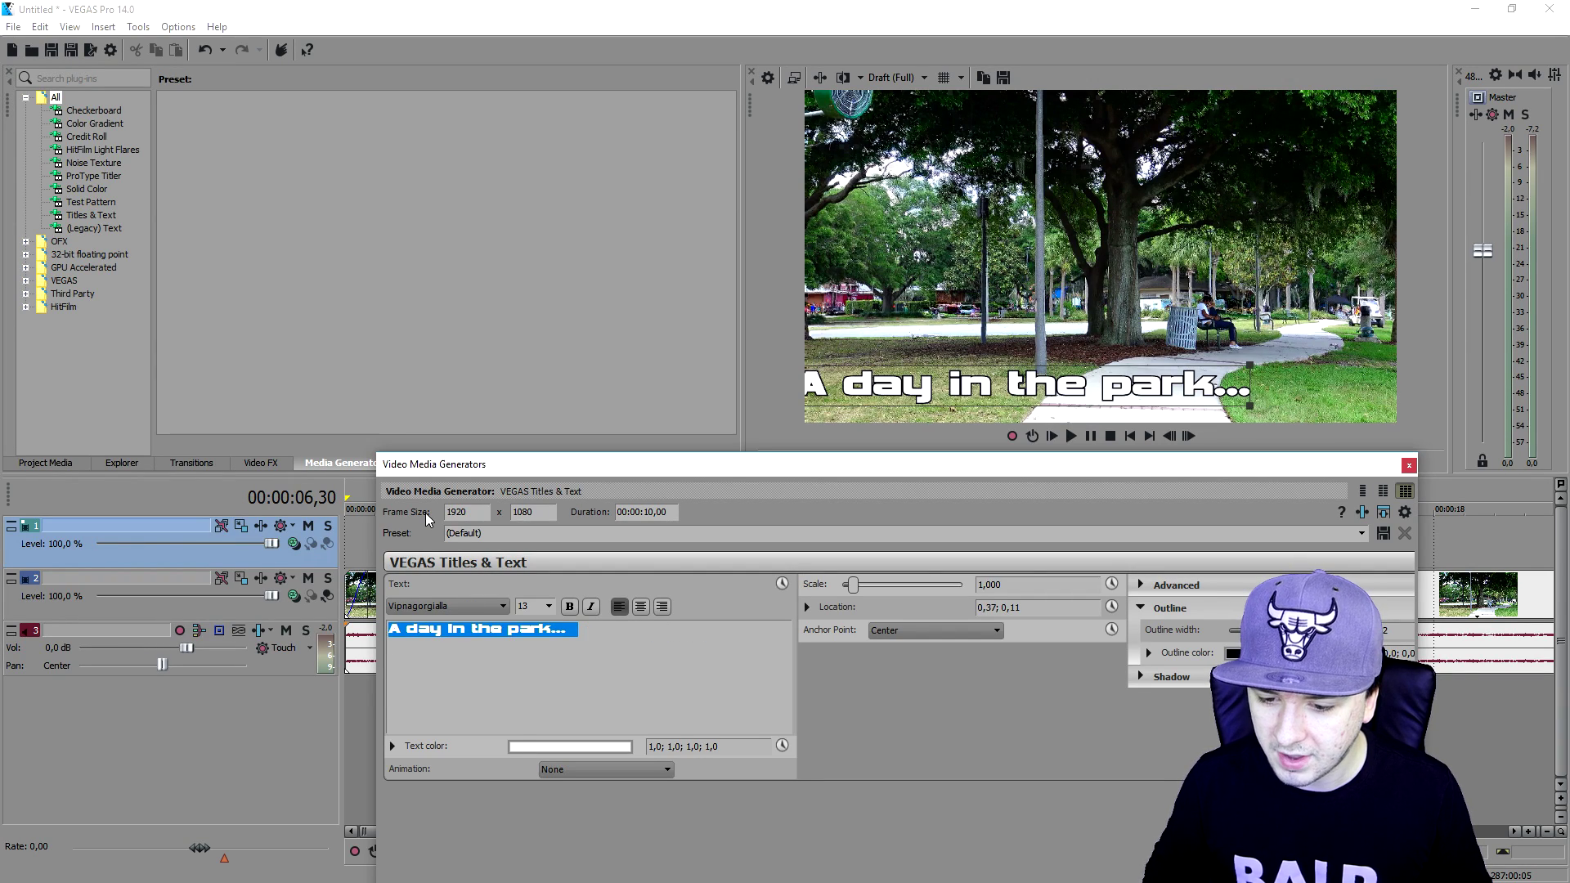
key(Down)
mouse_move(1045, 373)
mouse_down()
mouse_move(1073, 382)
mouse_move(1061, 390)
mouse_up()
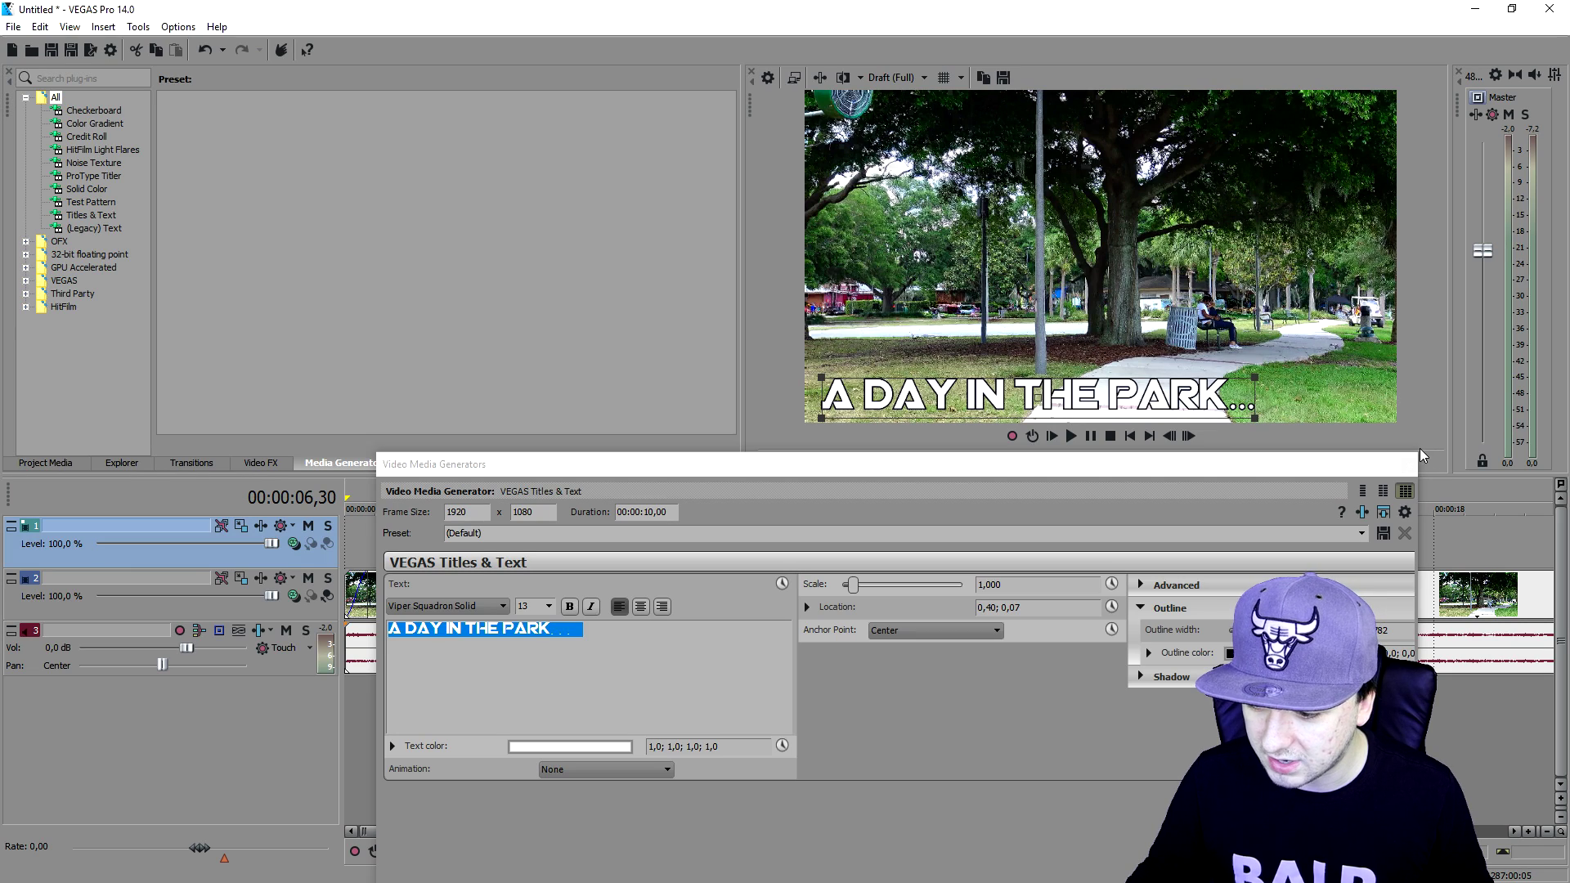
click(1408, 464)
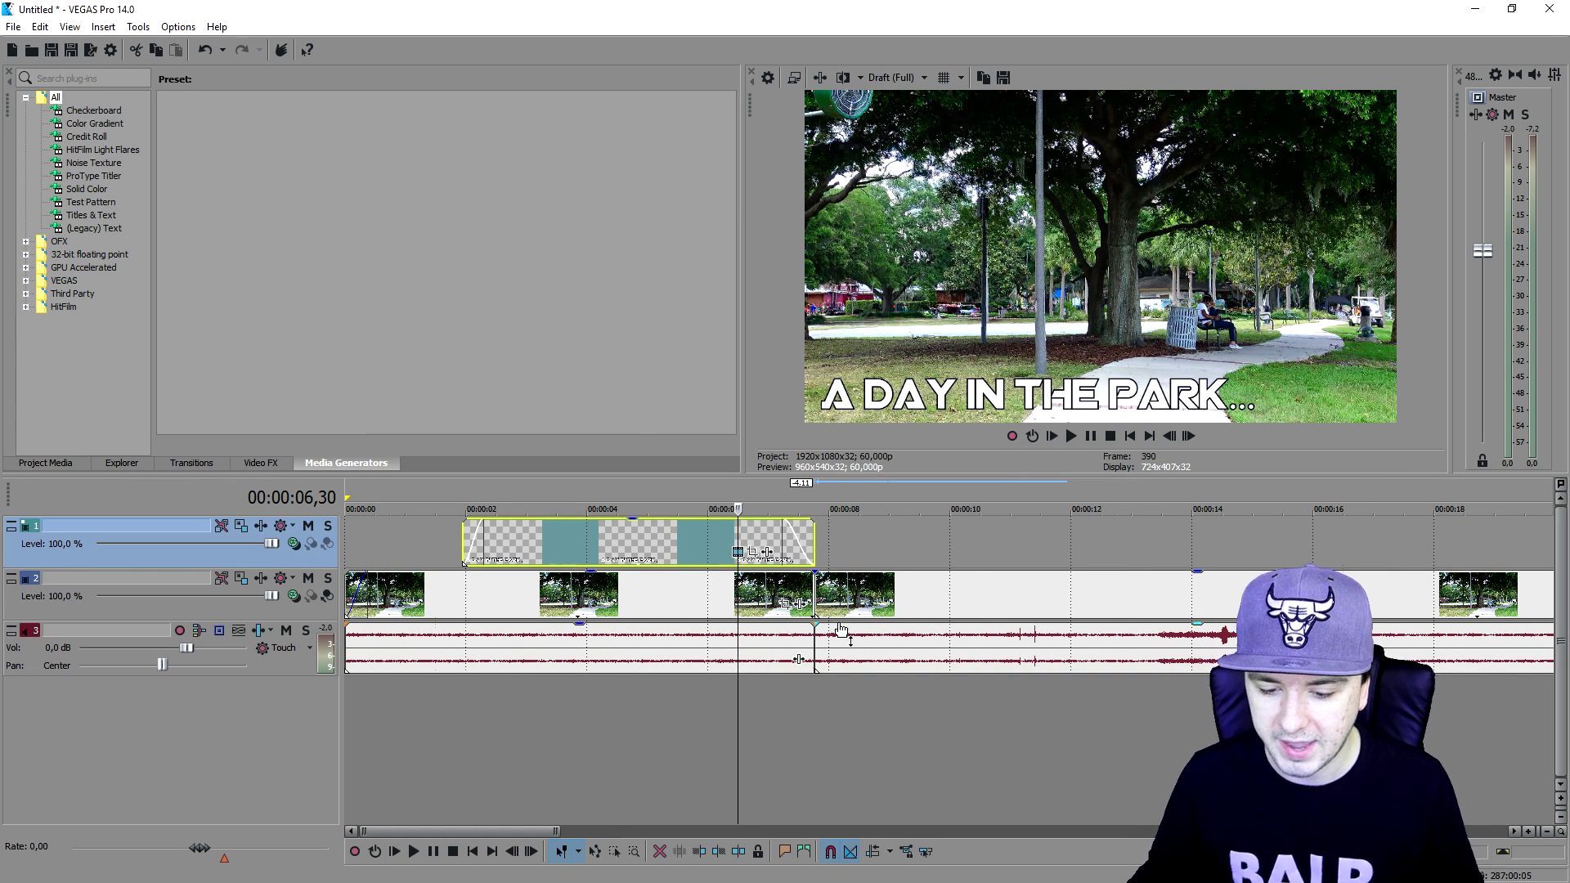
scroll(851, 601, down, 3)
scroll(852, 603, up, 4)
scroll(842, 591, down, 3)
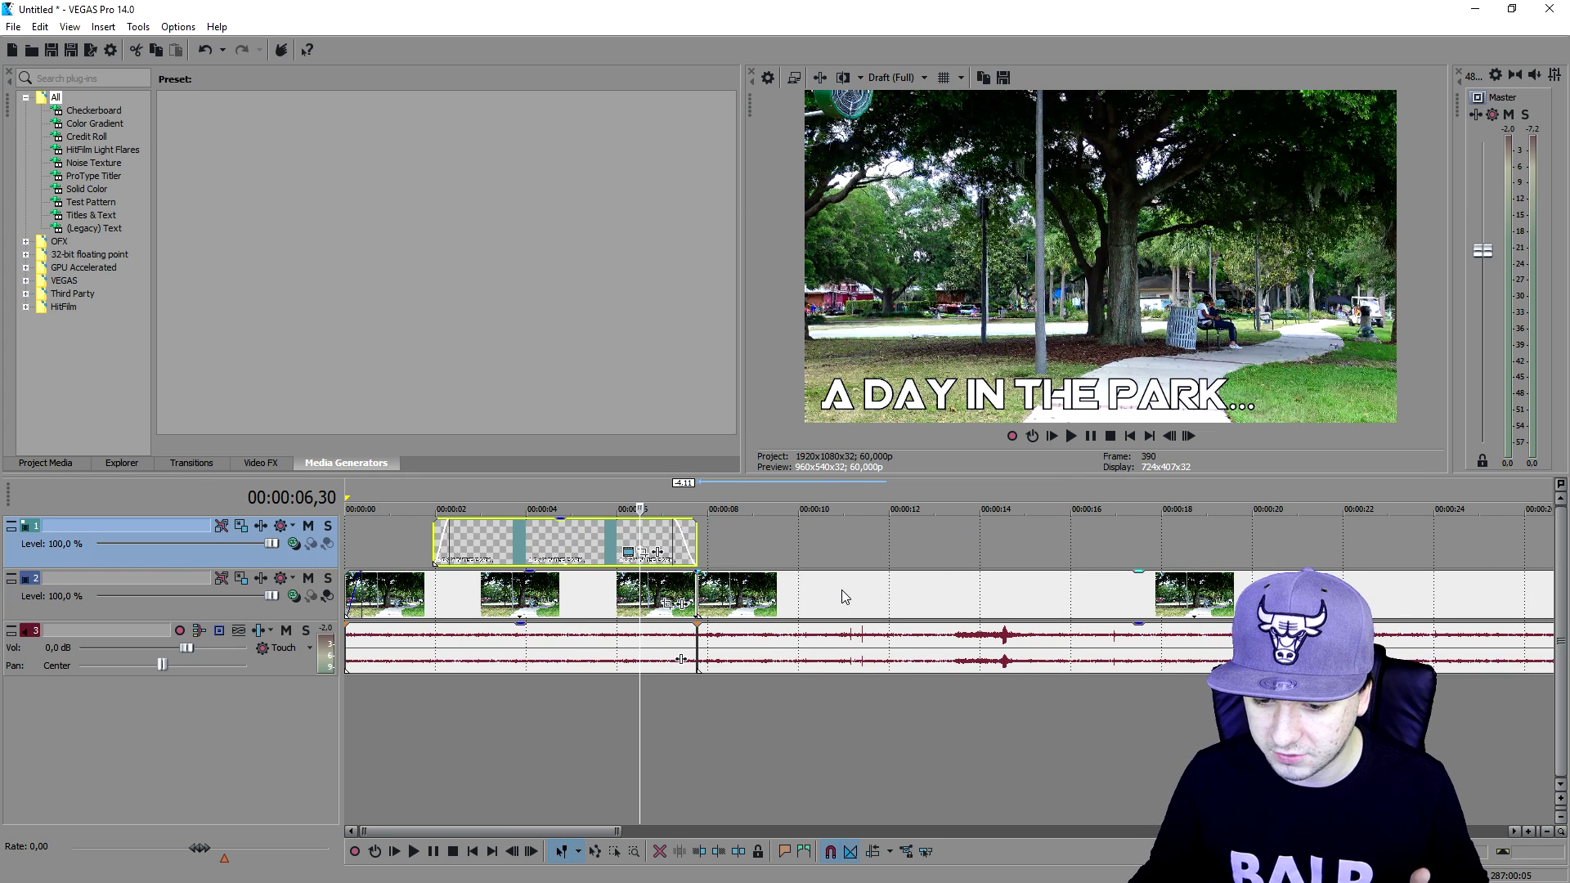
scroll(810, 588, up, 4)
scroll(801, 586, down, 1)
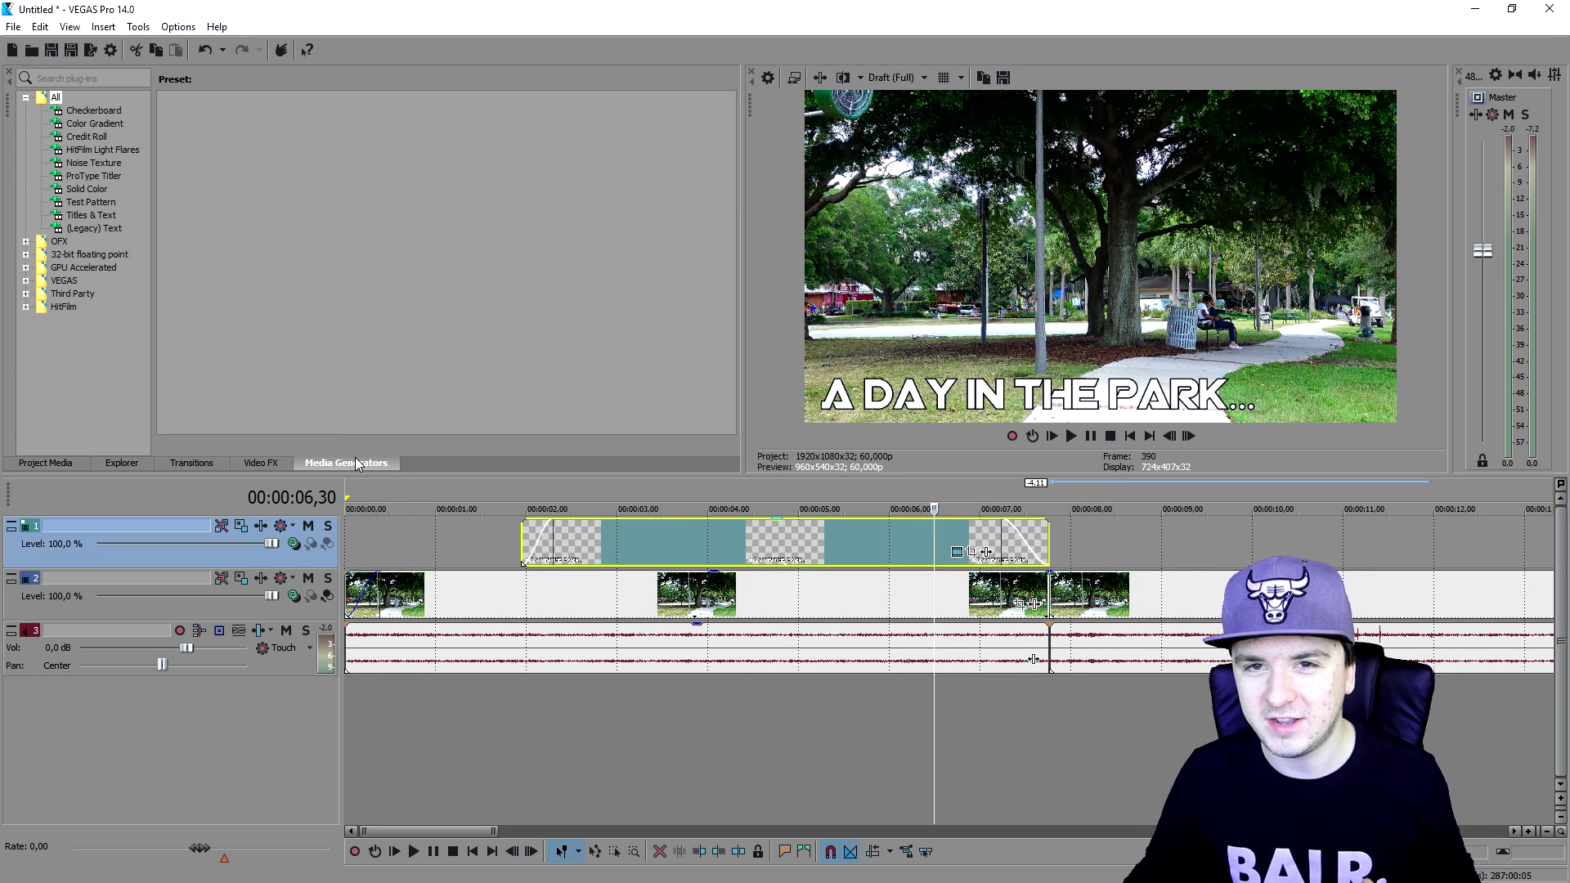
Apply the default Brightness and Contrast effect to the first park clip and set its contrast to 0,143.
click(258, 464)
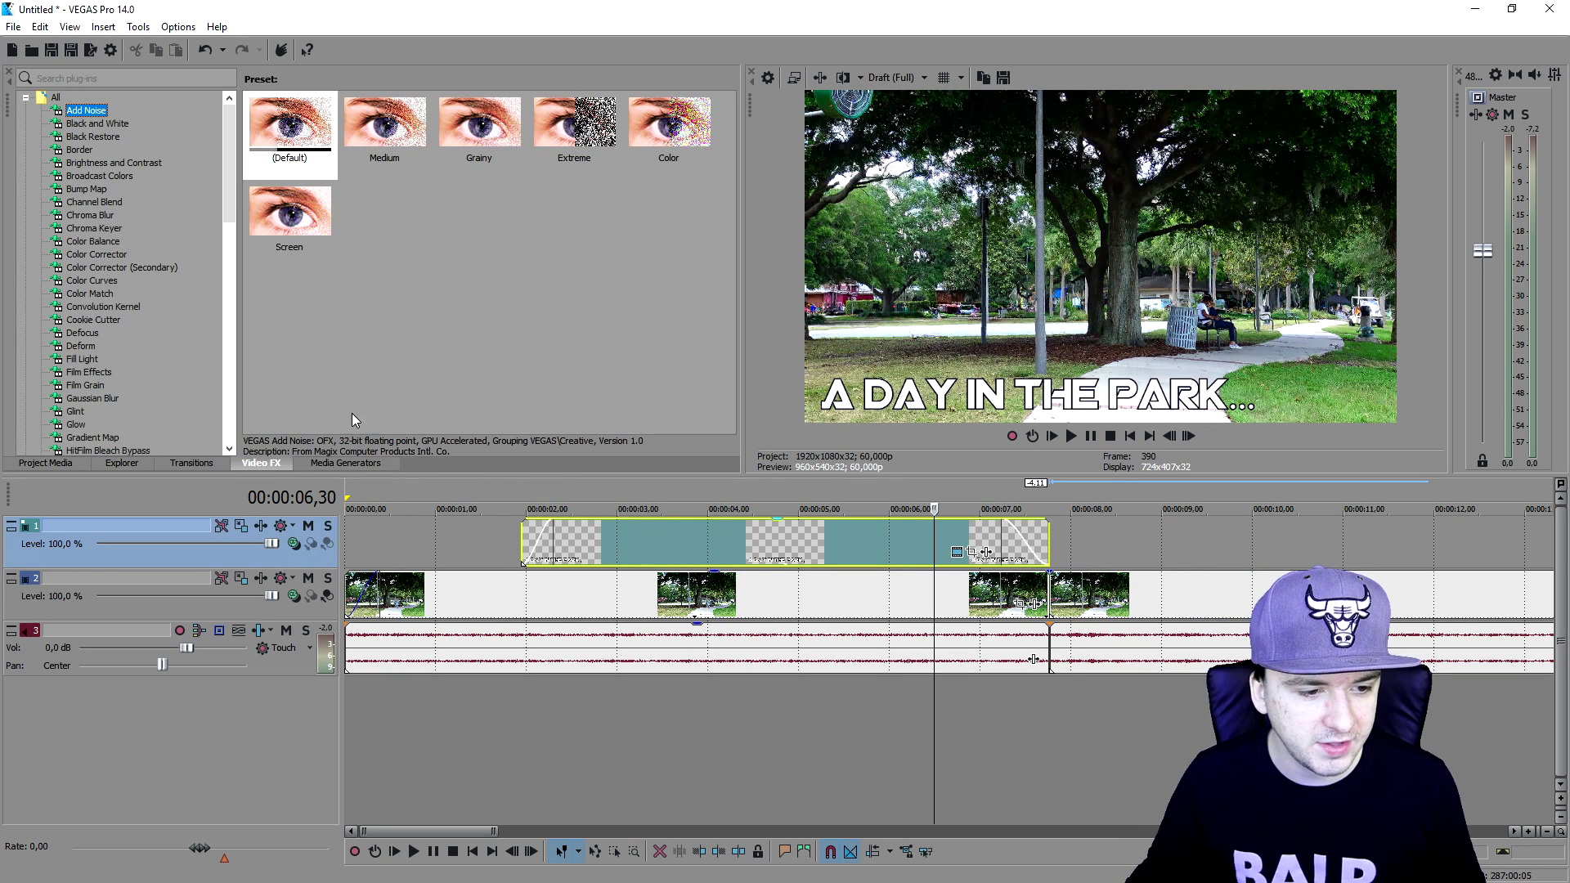
click(144, 162)
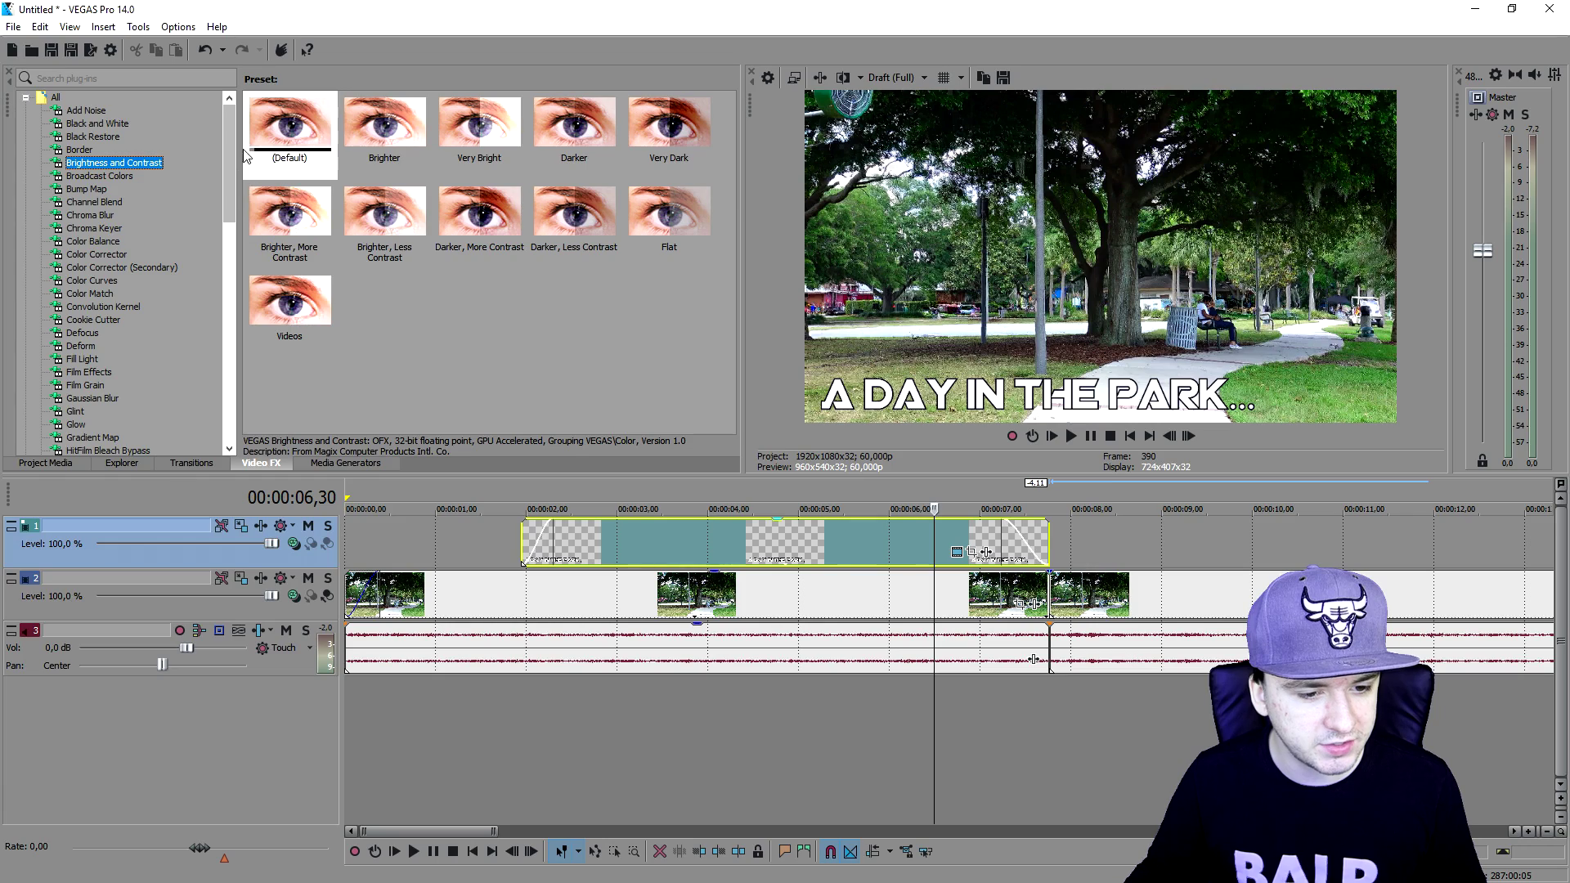
drag(295, 135, 313, 157)
drag(676, 606, 677, 609)
drag(564, 153, 636, 474)
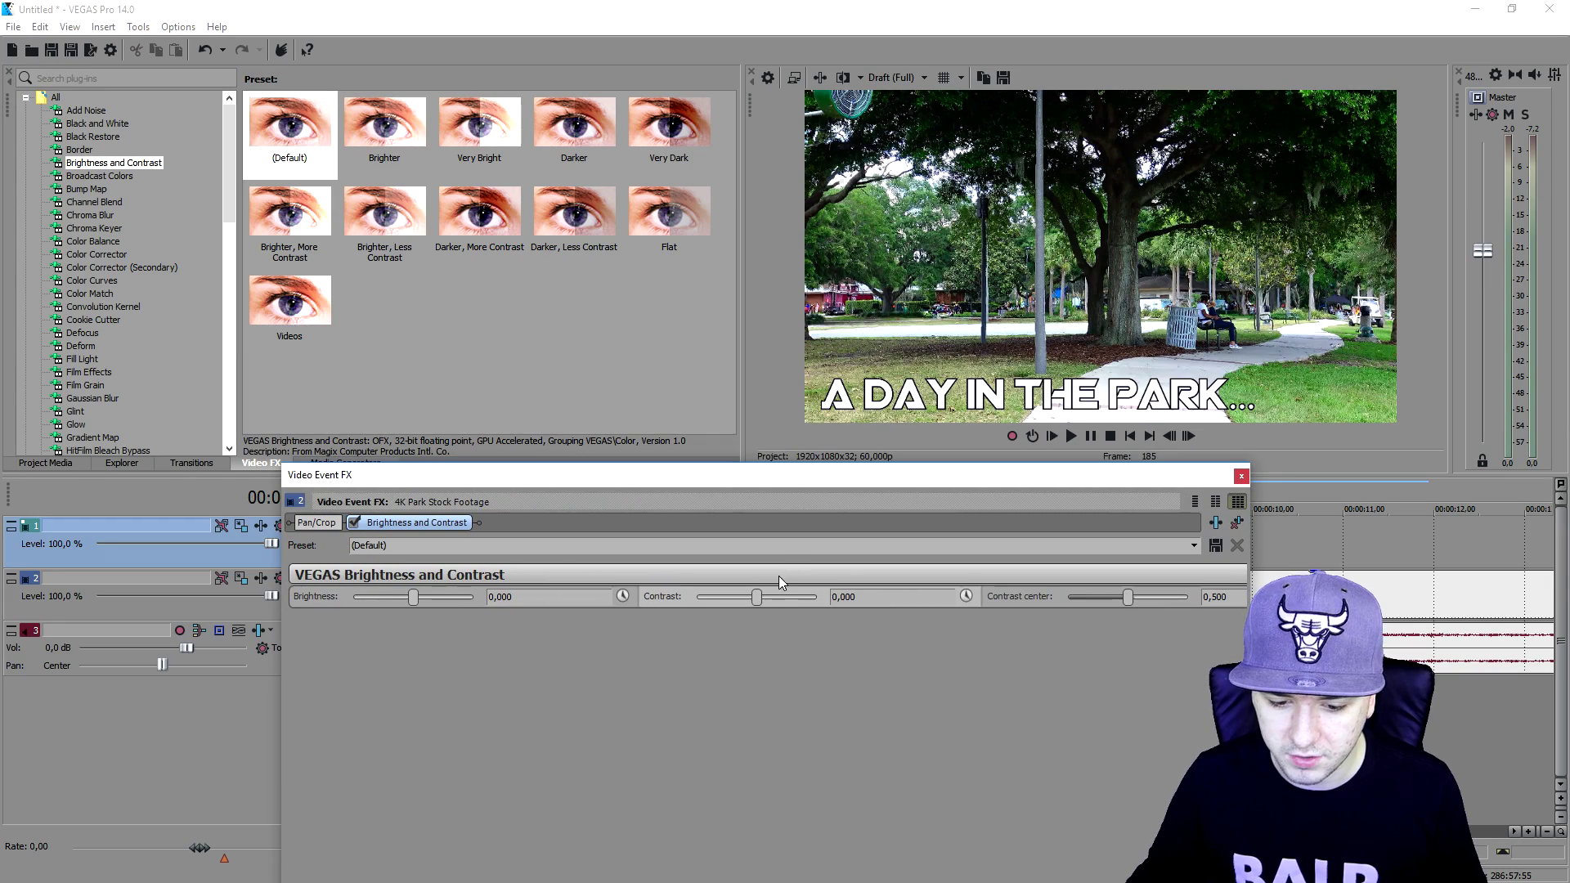
mouse_move(758, 596)
mouse_down()
mouse_move(839, 605)
mouse_move(655, 595)
mouse_move(783, 612)
mouse_move(767, 612)
mouse_up()
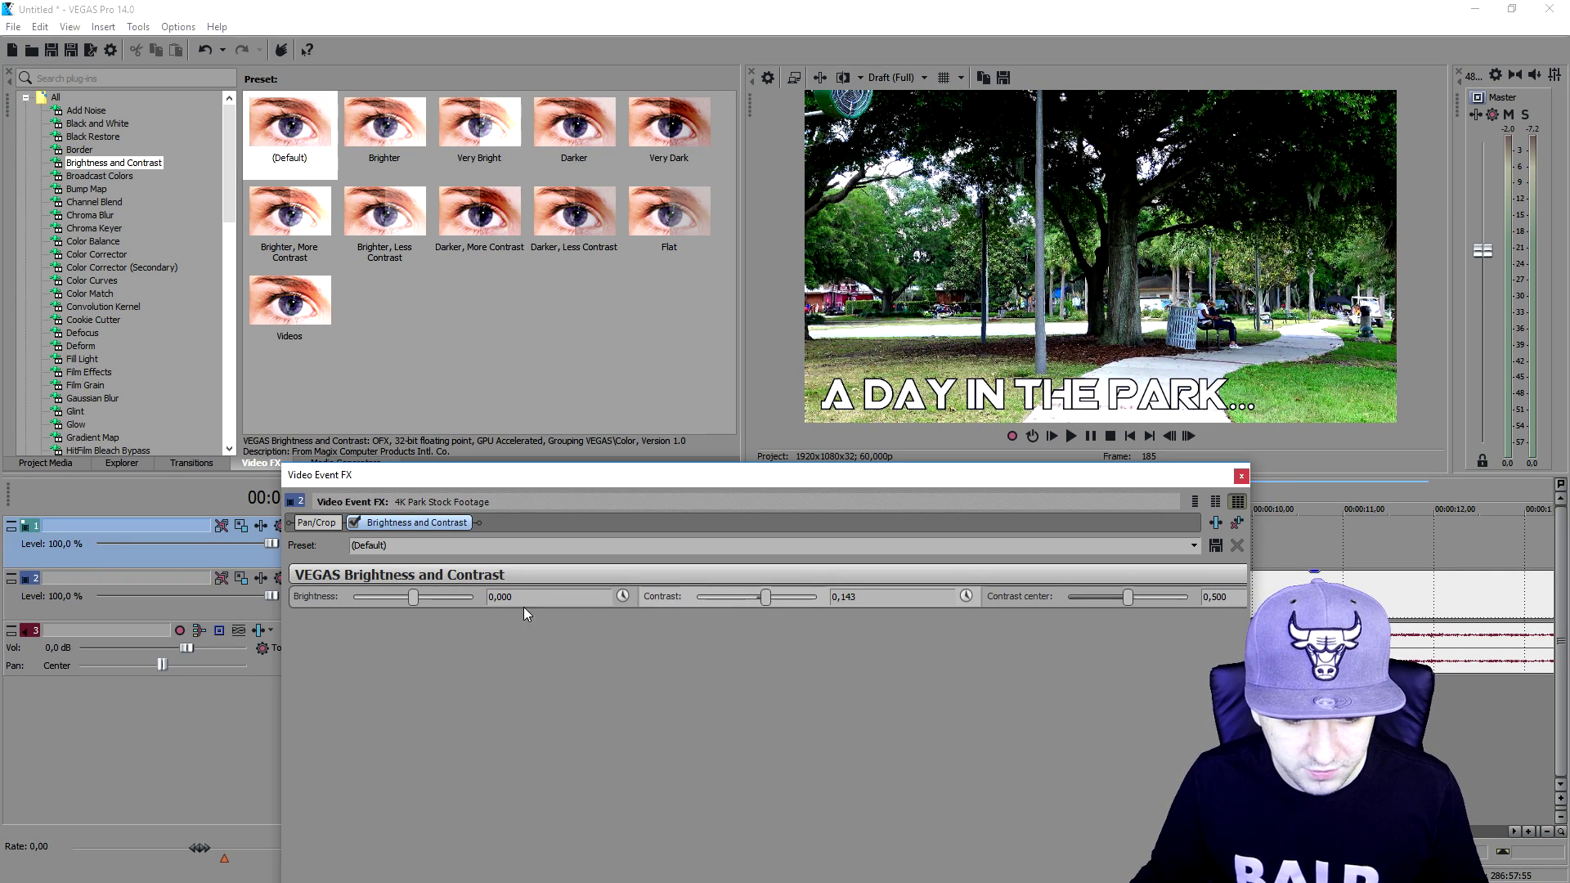
Try a higher brightness on the first park clip and reset it to 0,000.
mouse_move(414, 597)
mouse_down()
mouse_move(439, 603)
mouse_move(396, 602)
mouse_move(429, 603)
mouse_up()
drag(526, 597, 327, 597)
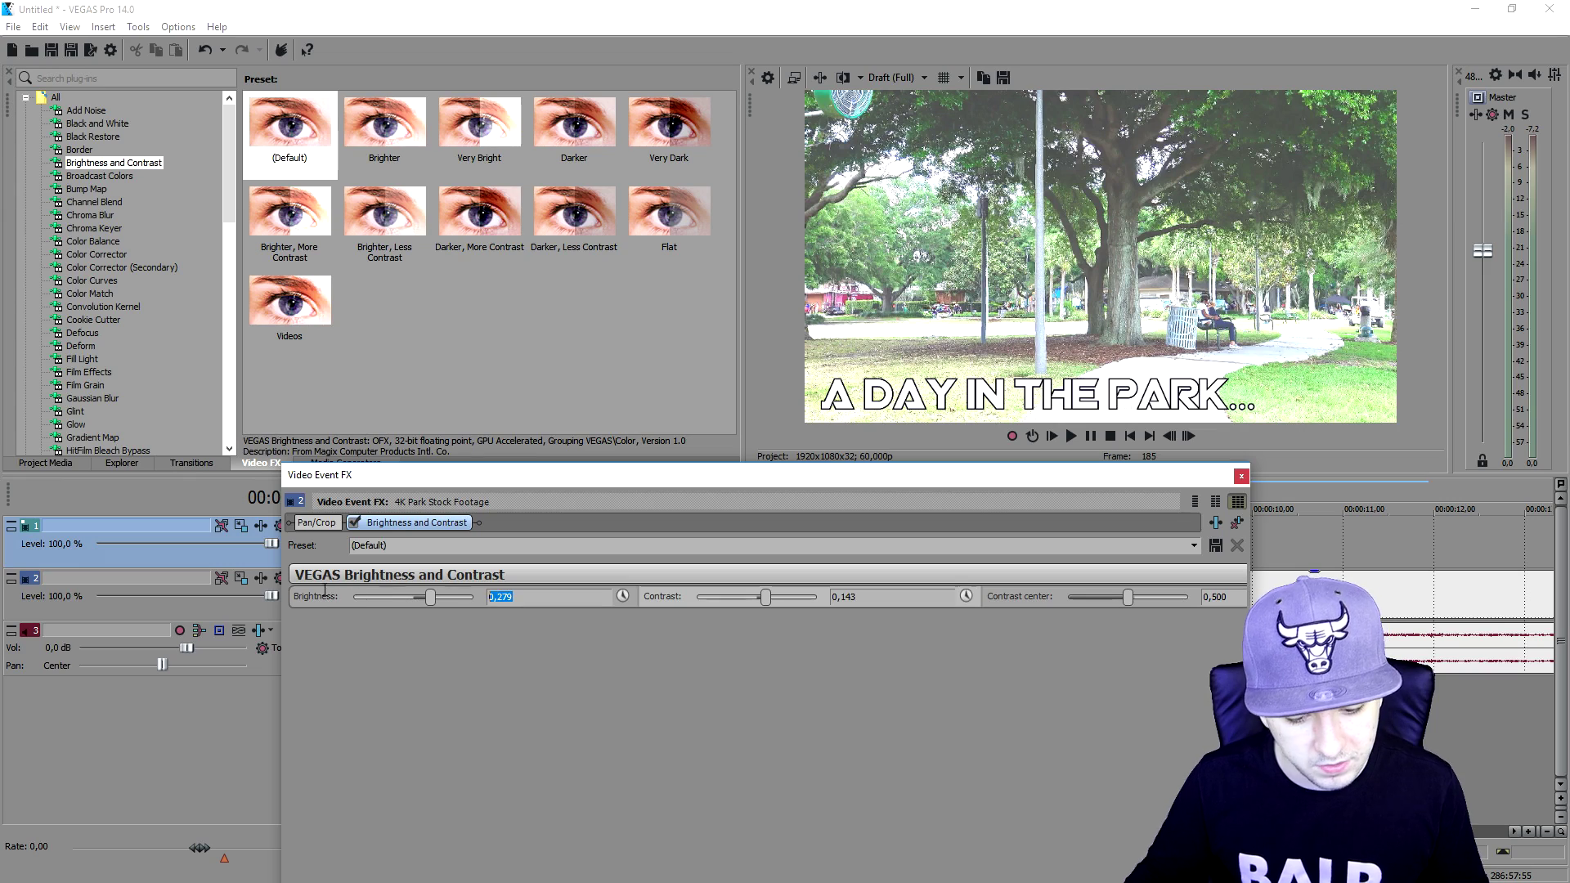
text(0,500)
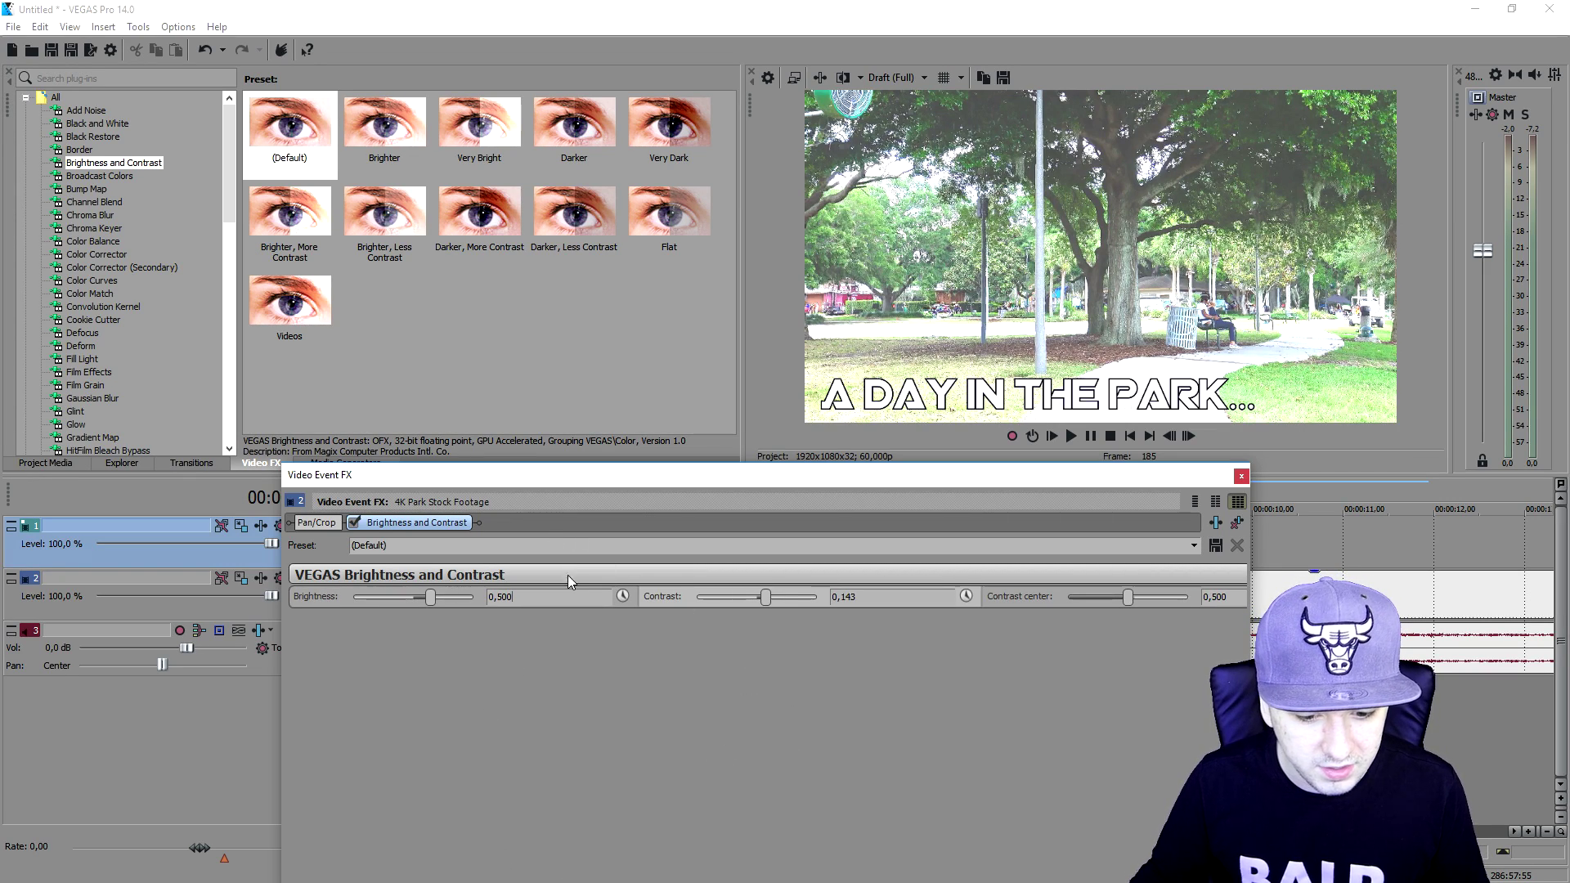
key(BackSpace)
key(BackSpace)
key(BackSpace)
text(000)
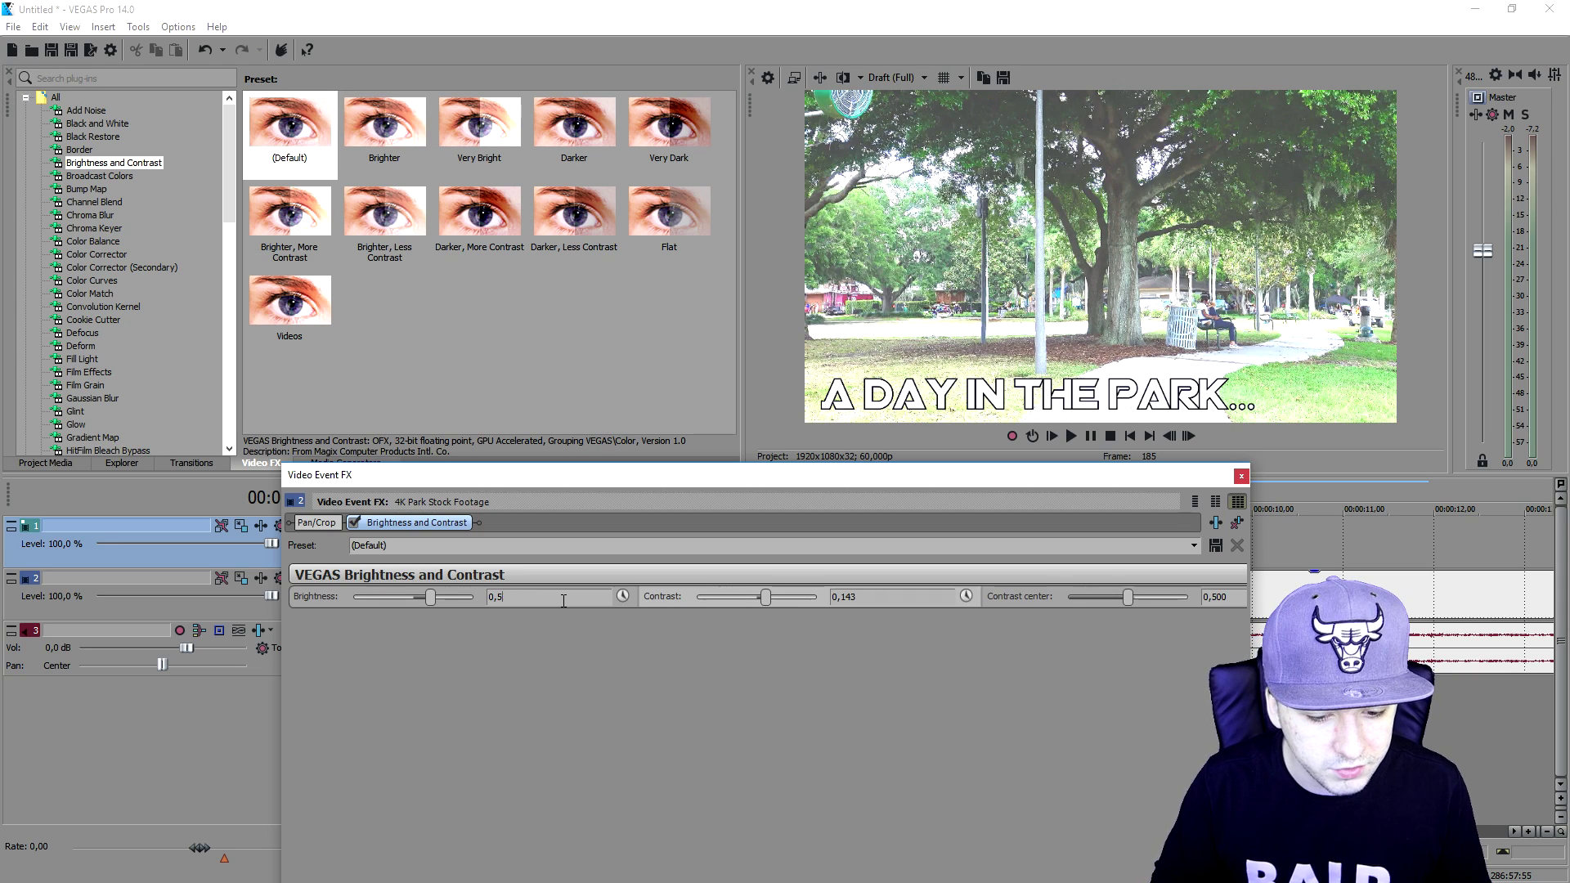
key(Return)
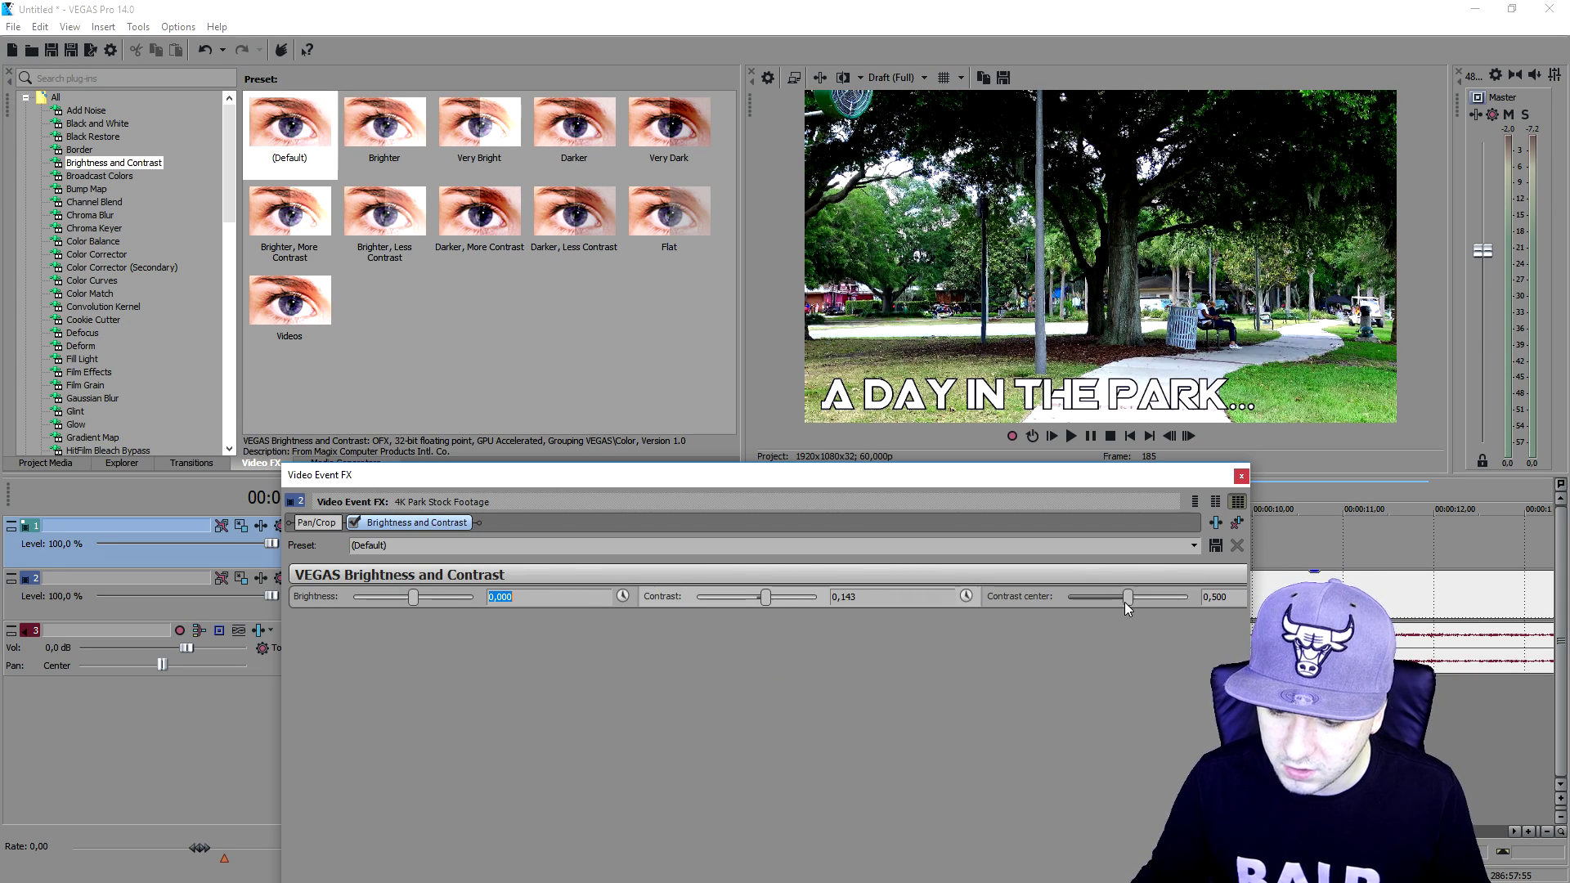
Try different contrast center values and return the setting to about the middle of its range.
drag(1131, 596, 1163, 590)
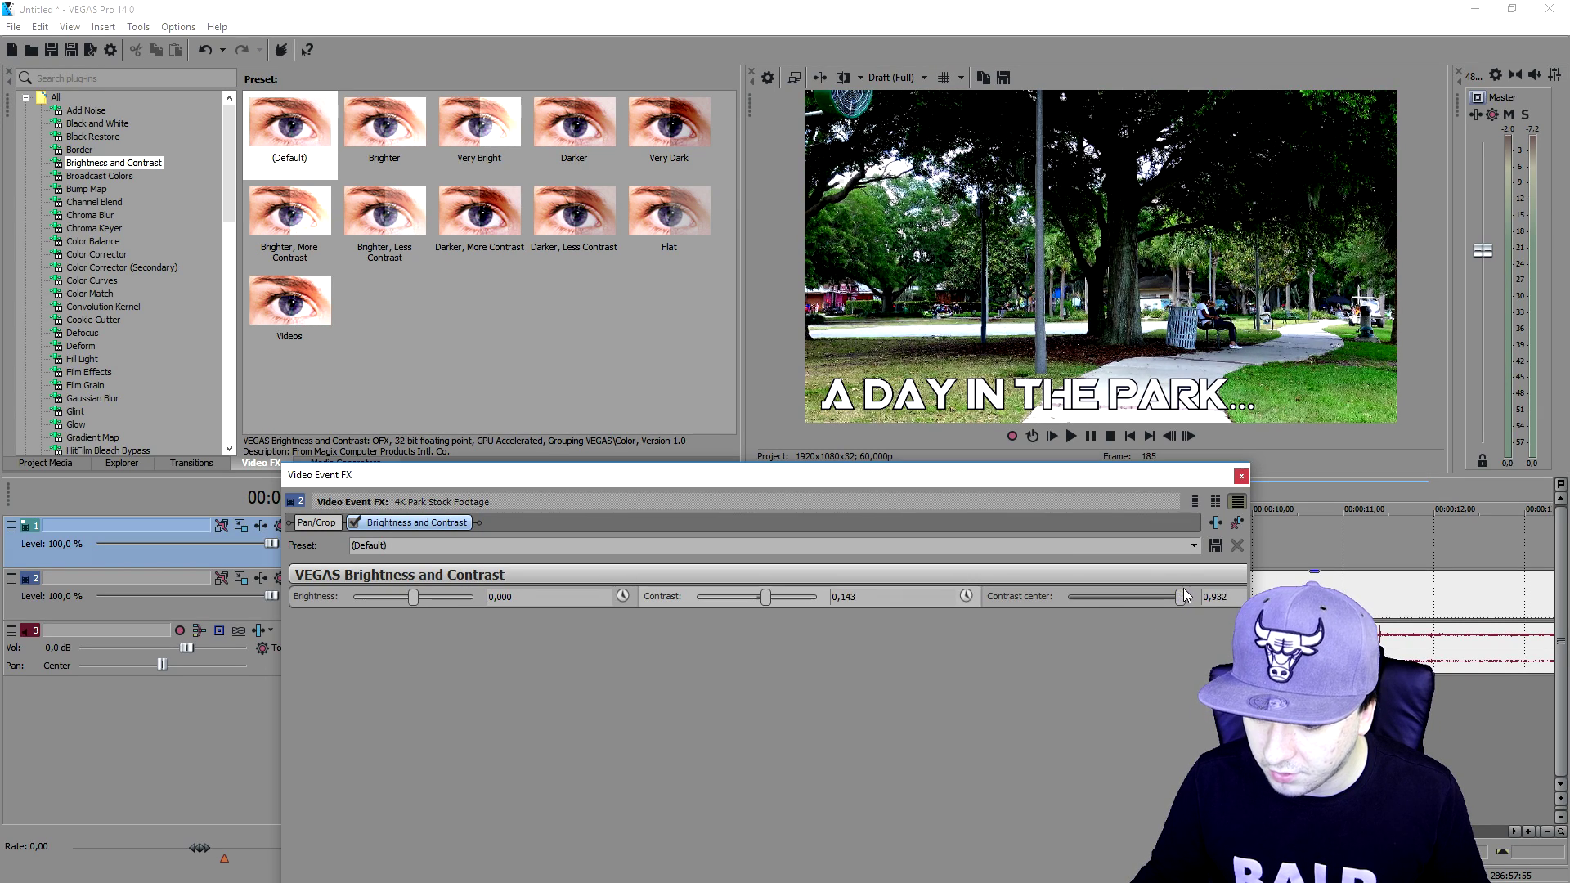
text(0,500)
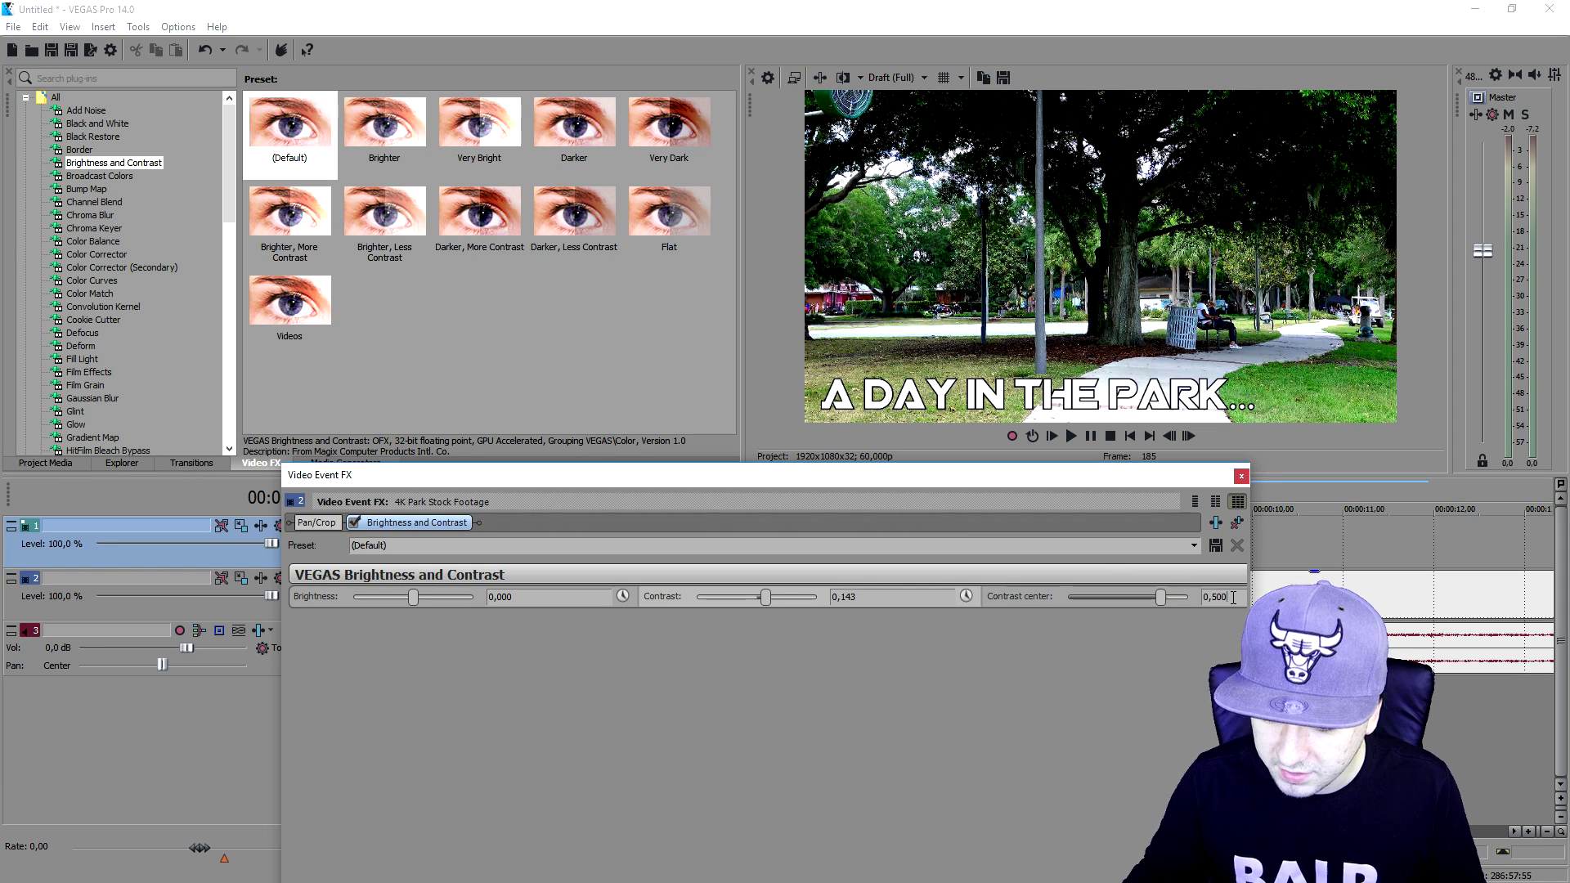
key(Return)
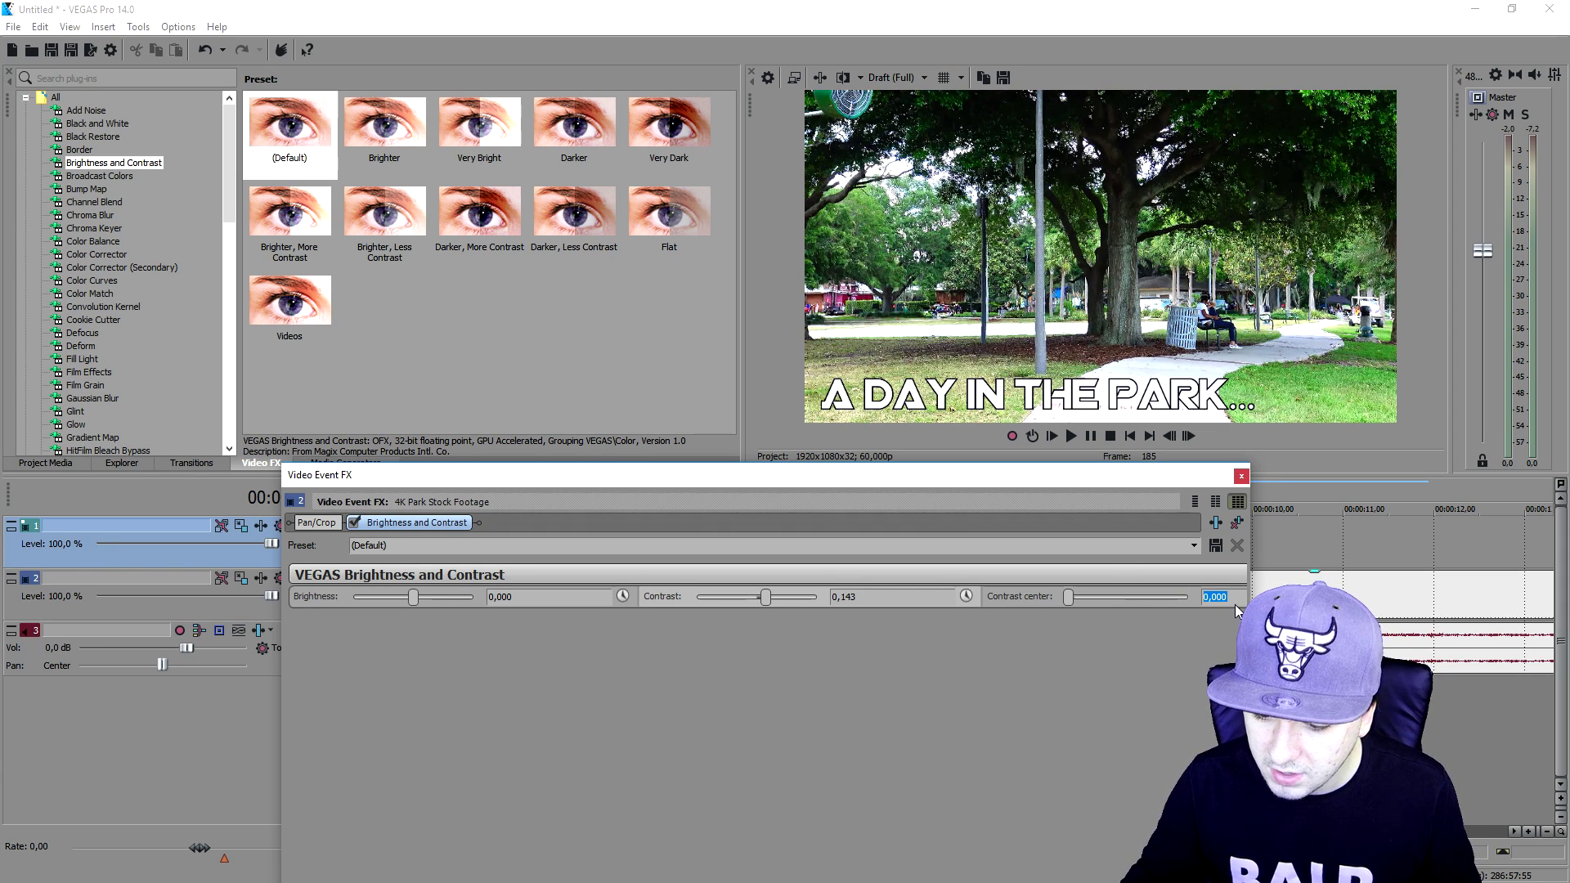
drag(1068, 597, 1124, 613)
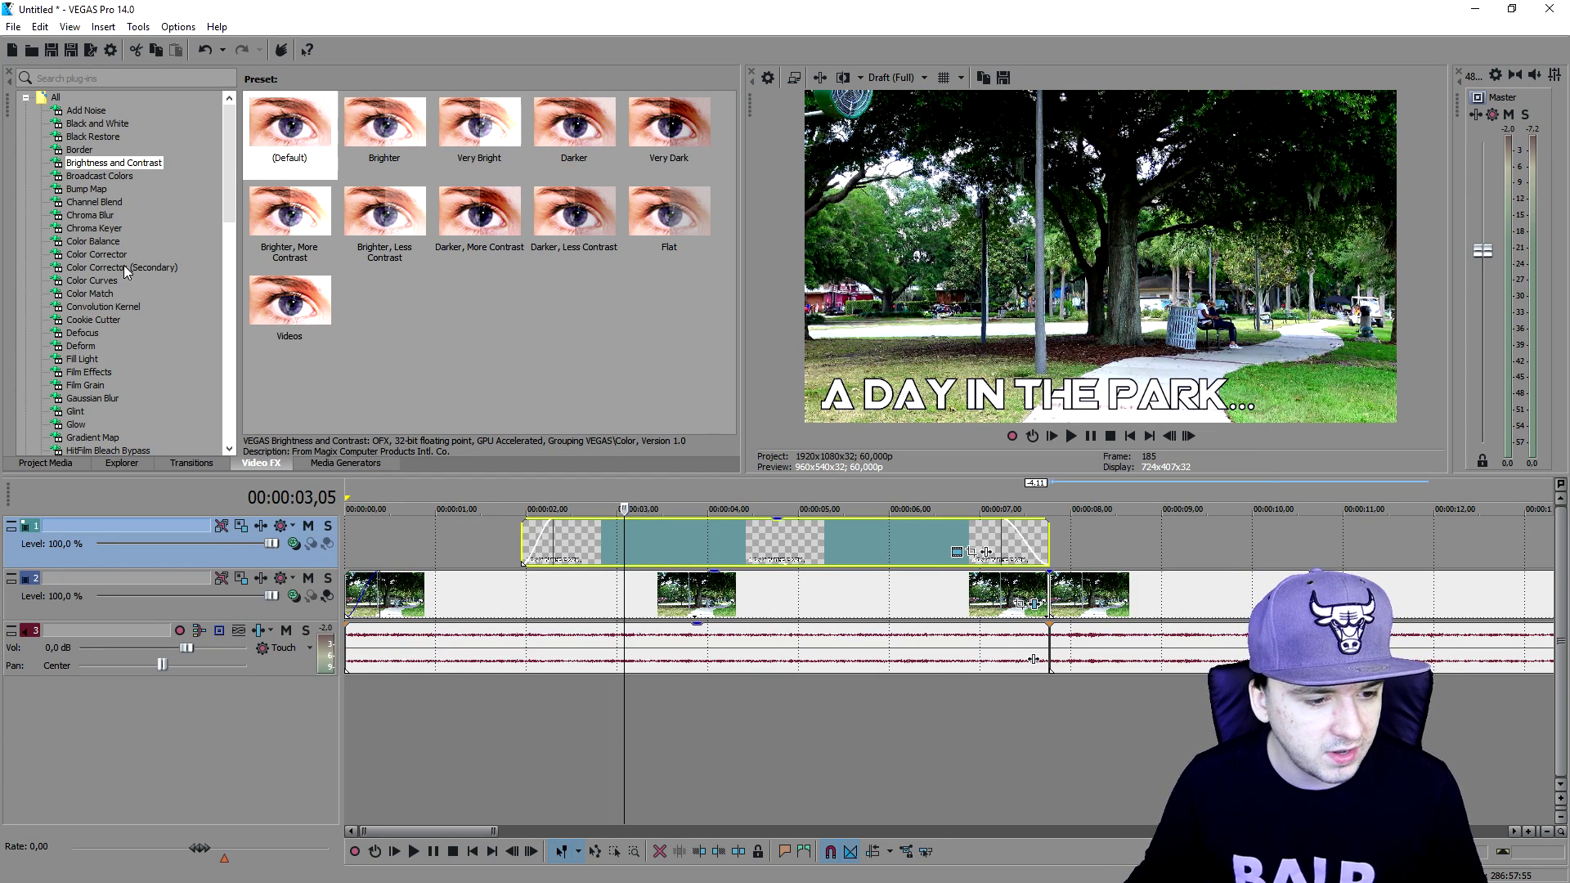
Add the Color Corrector effect to the first park clip and resize and move its settings window clear of the preview.
drag(97, 254, 695, 595)
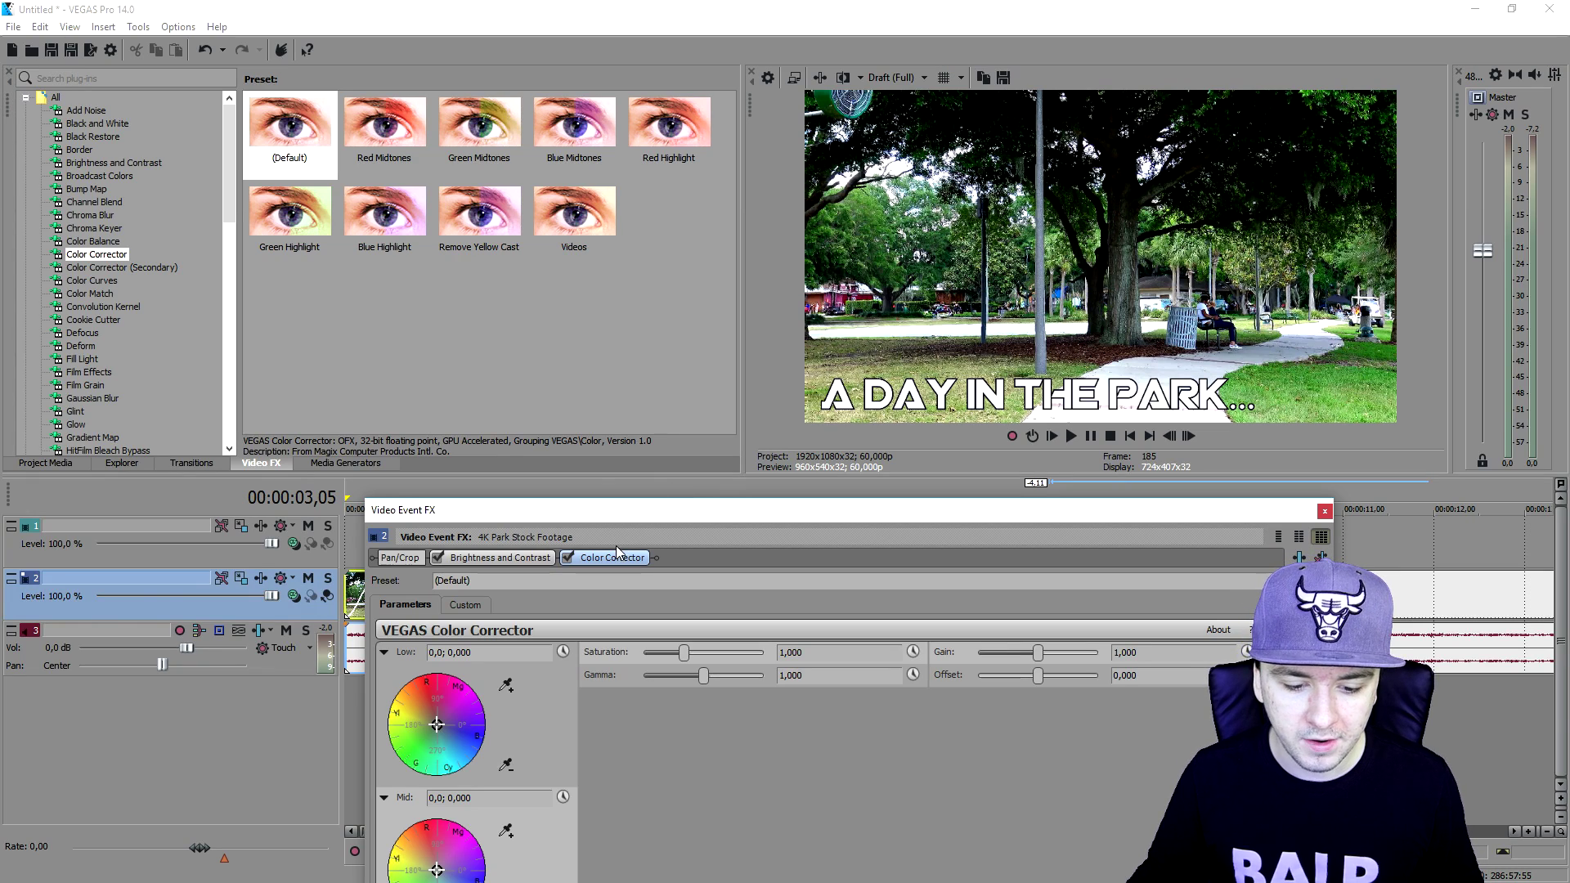
drag(579, 512, 810, 446)
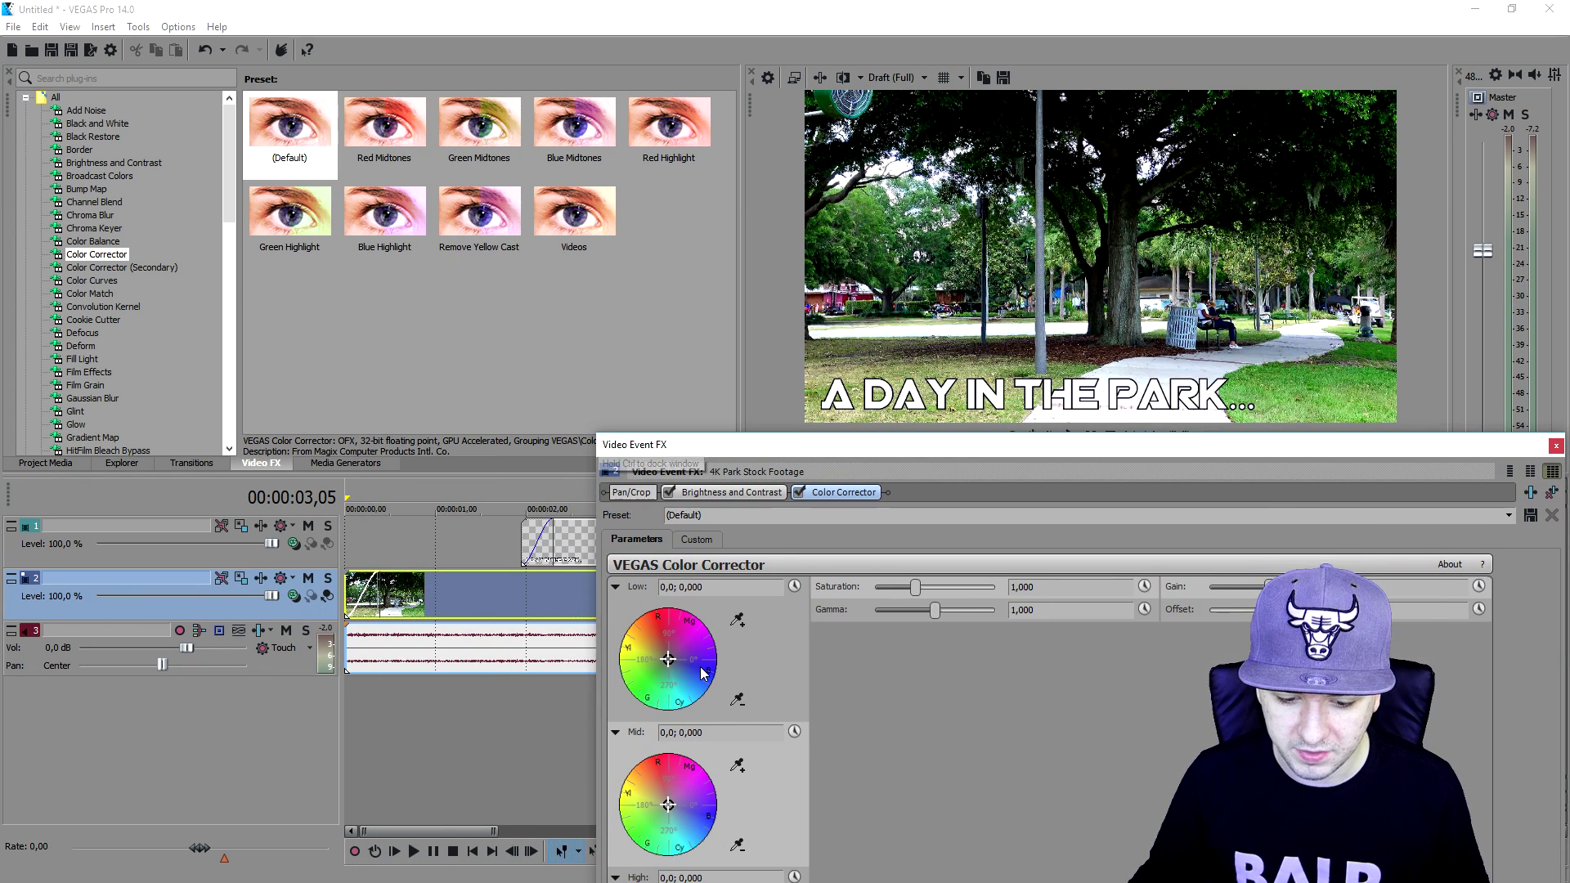
drag(980, 446, 770, 379)
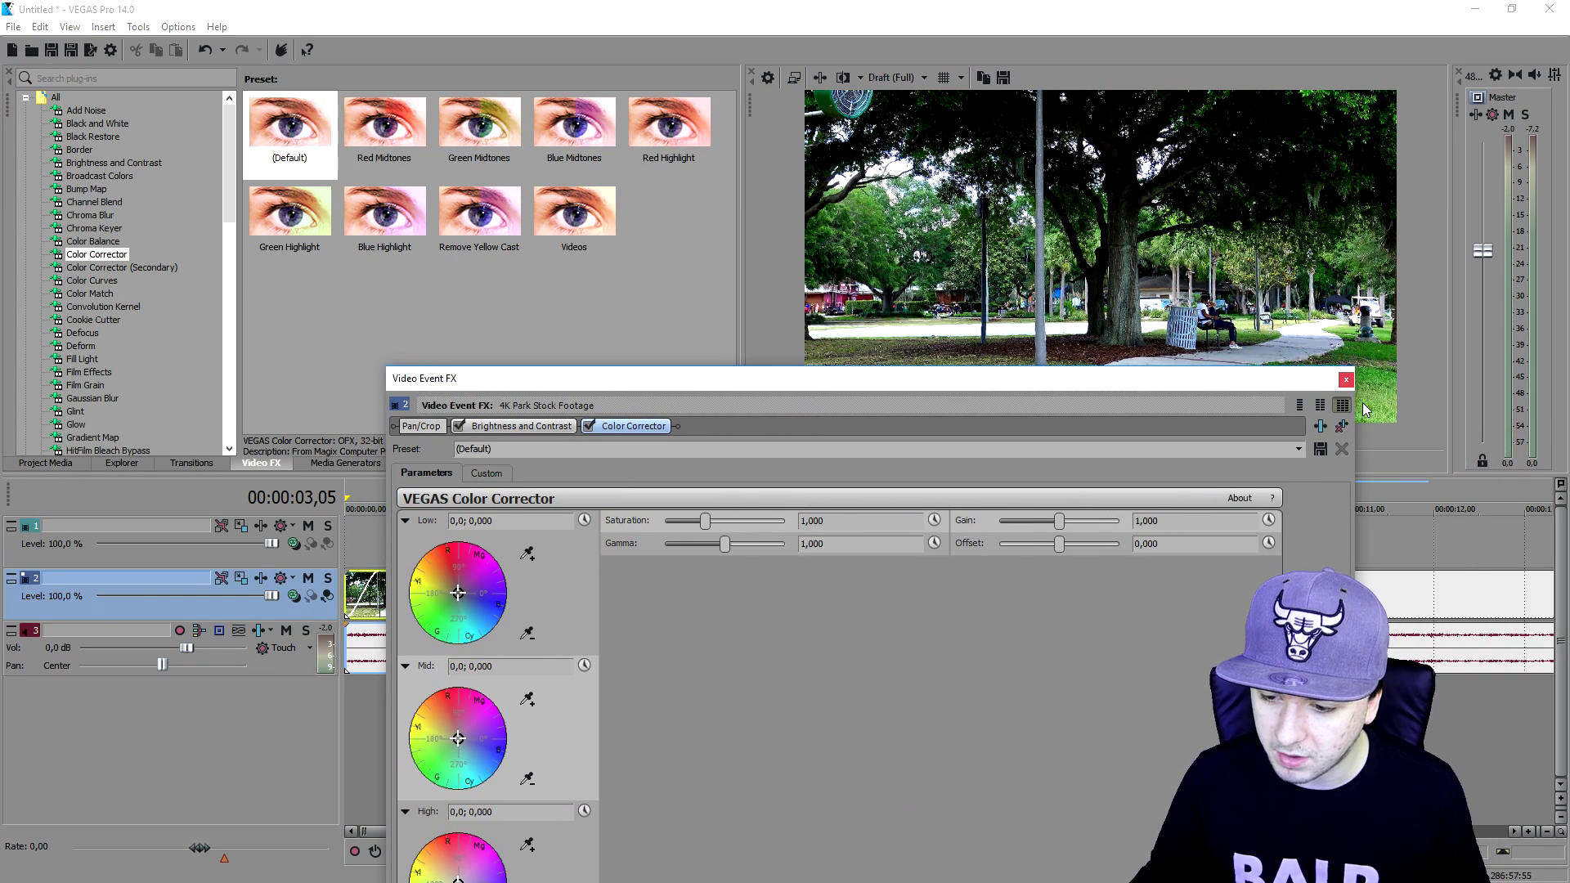
drag(1357, 395, 646, 452)
drag(571, 385, 548, 38)
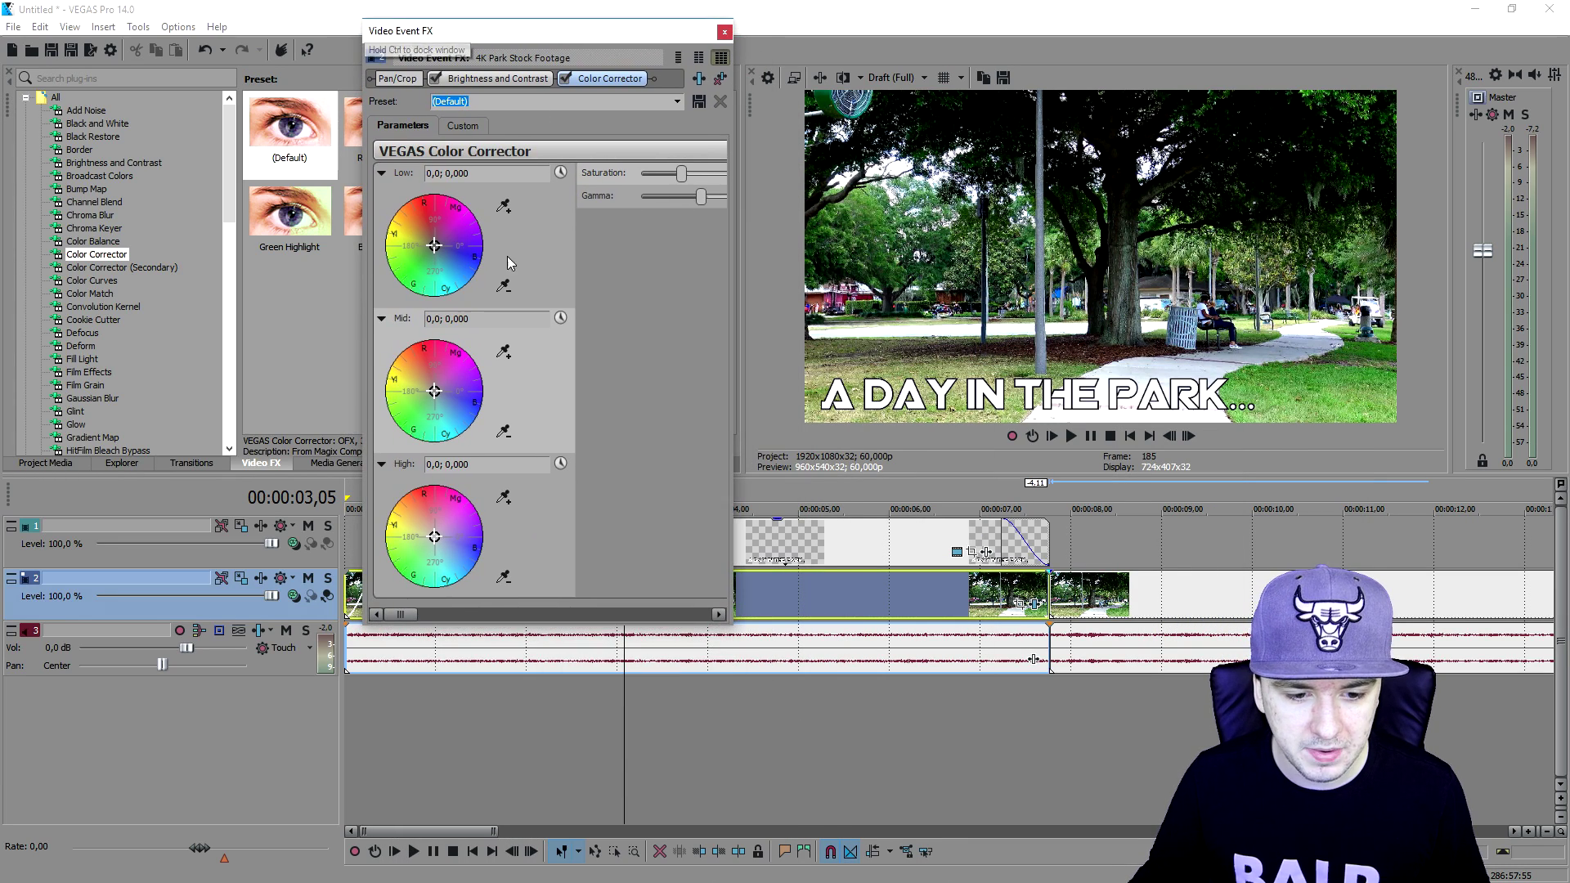
Set the color wheels to low 330,01; 0,635, mid 162,39; 0,1574 and high 218,44; 0,383, and close the effect settings.
click(436, 249)
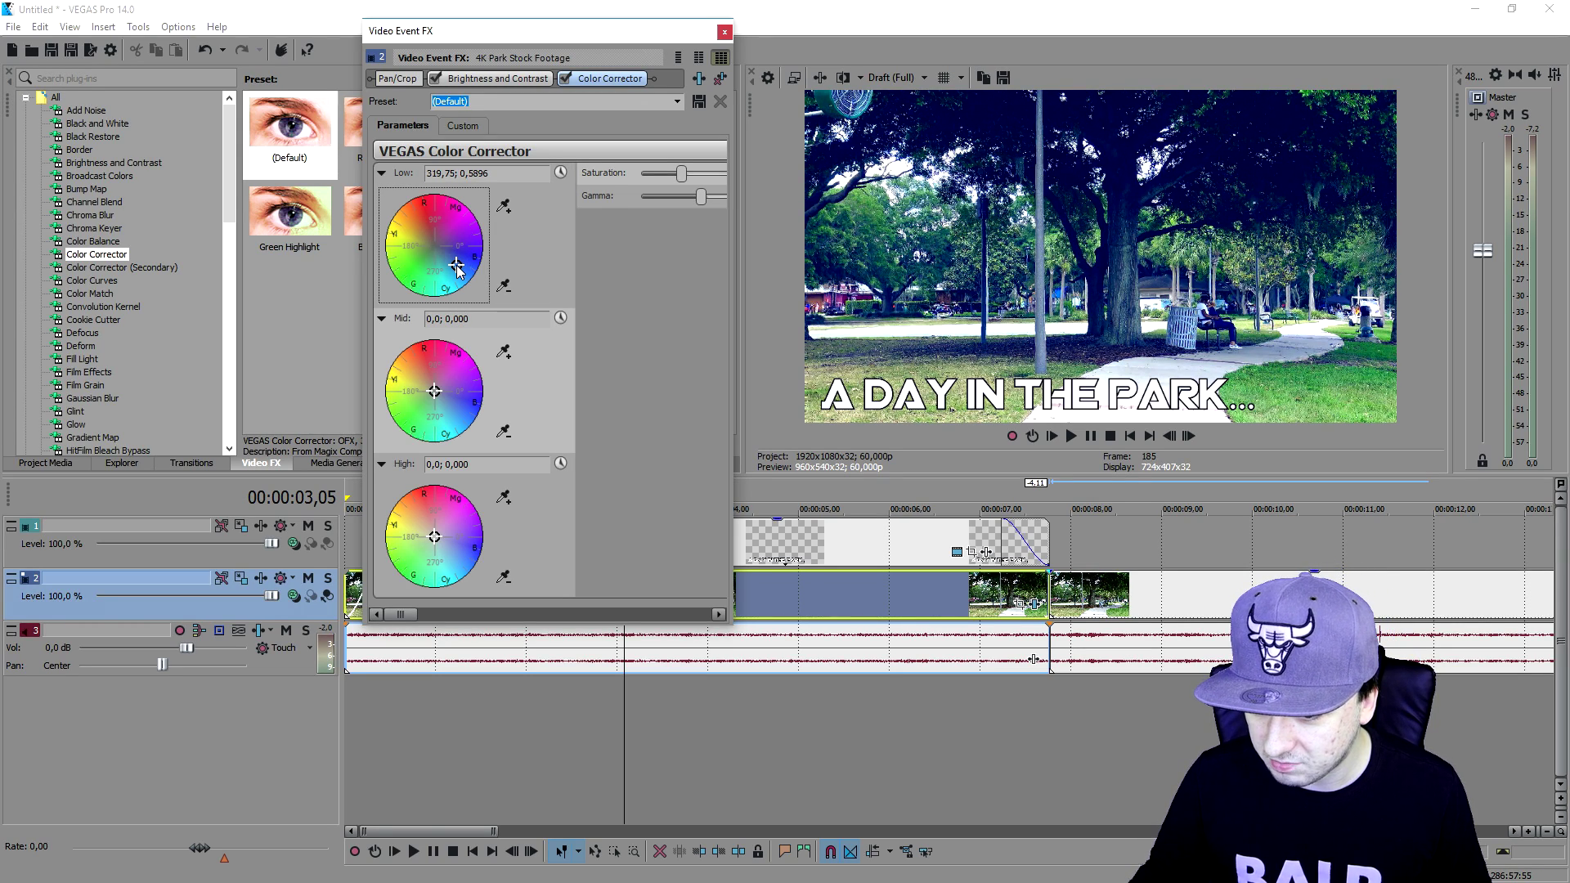
mouse_move(436, 393)
mouse_down()
mouse_move(477, 398)
mouse_move(406, 409)
mouse_move(425, 402)
mouse_up()
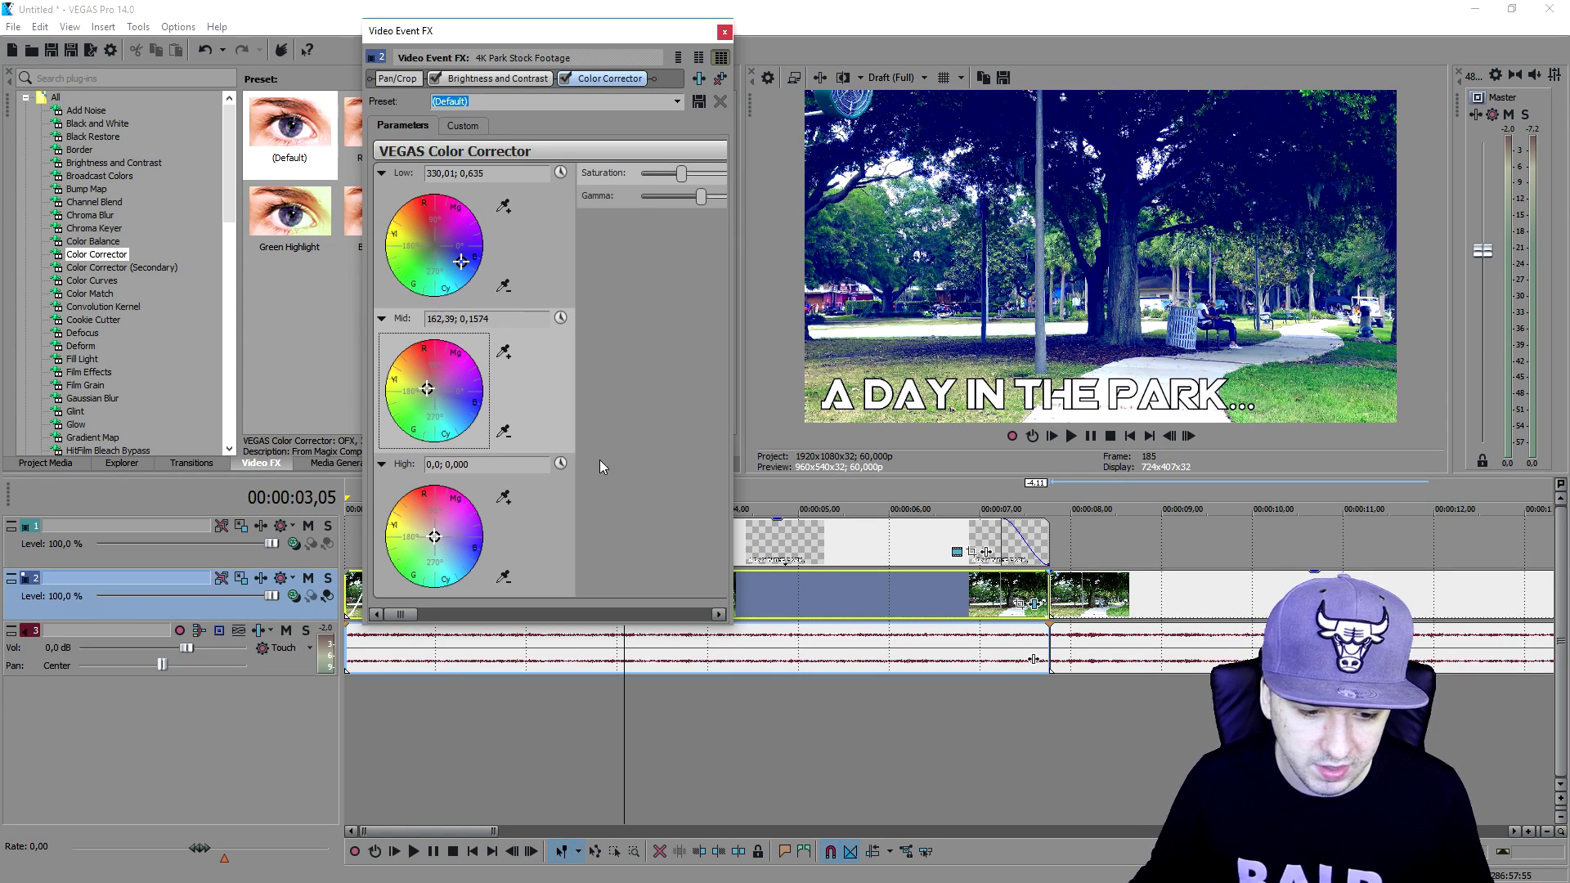
click(440, 541)
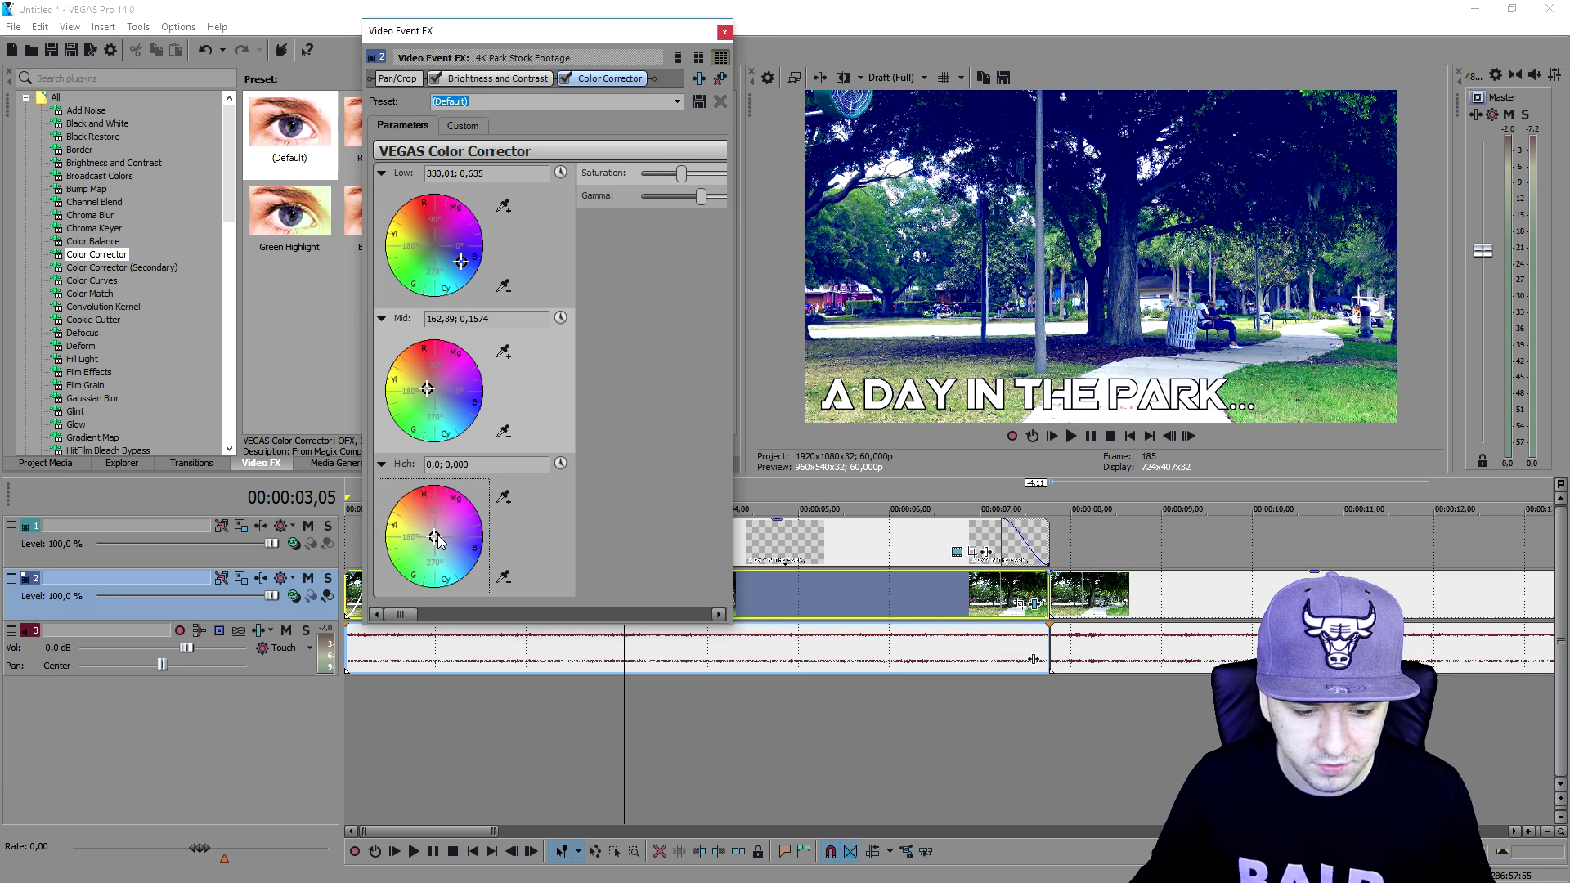
mouse_move(456, 540)
mouse_down()
mouse_move(427, 514)
mouse_move(454, 503)
mouse_move(446, 548)
mouse_up()
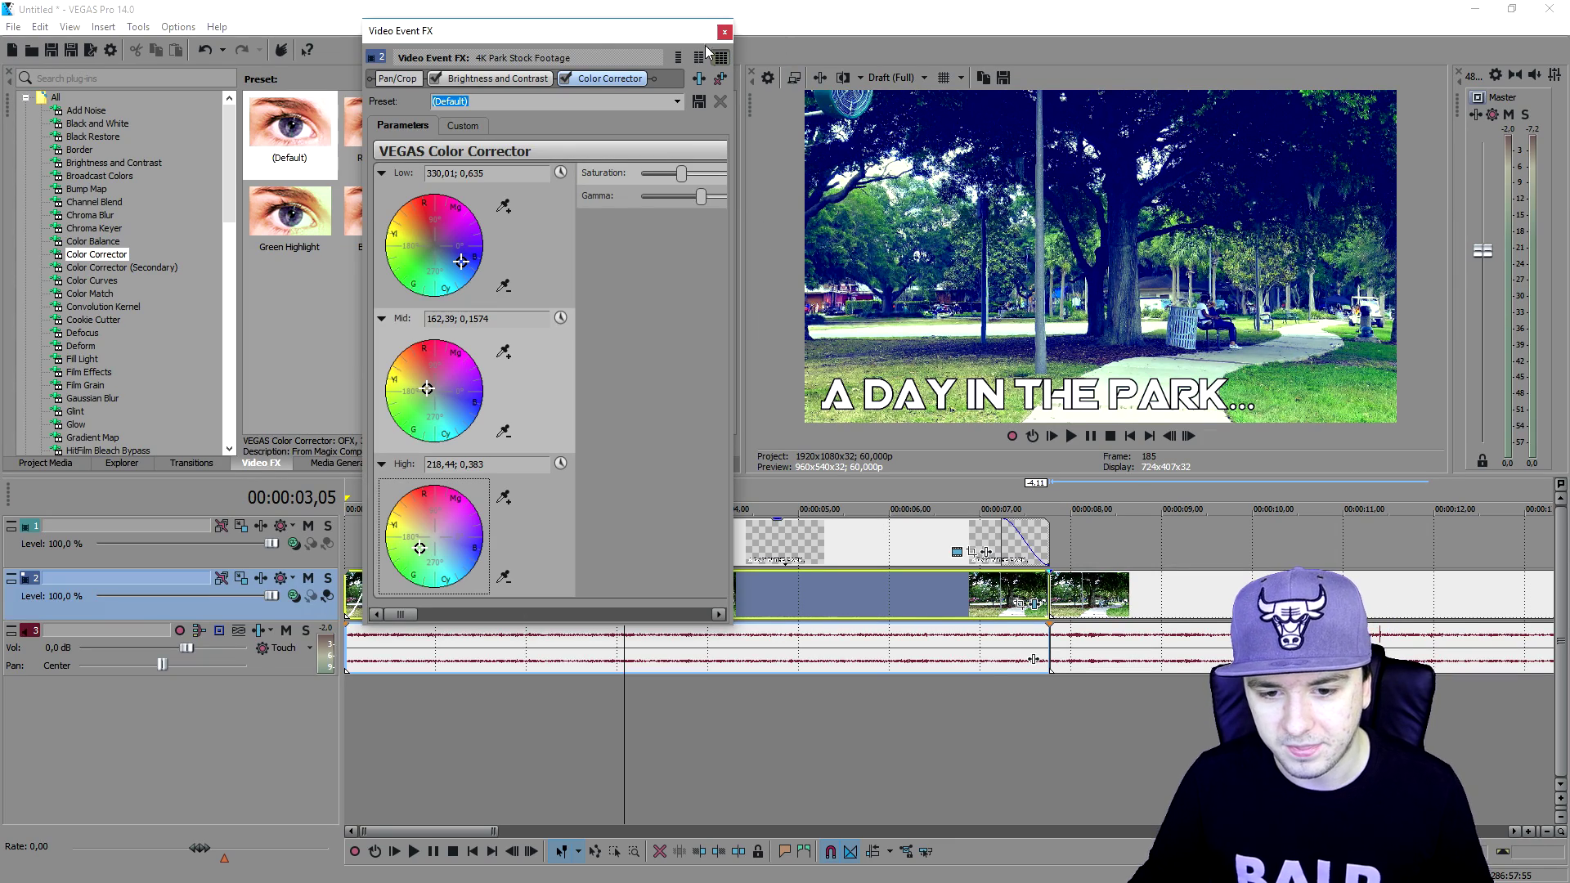
click(724, 33)
Play the edit from the beginning to review the color-corrected clip with its title.
click(1129, 437)
click(1071, 437)
scroll(714, 579, up, 1)
scroll(715, 580, down, 1)
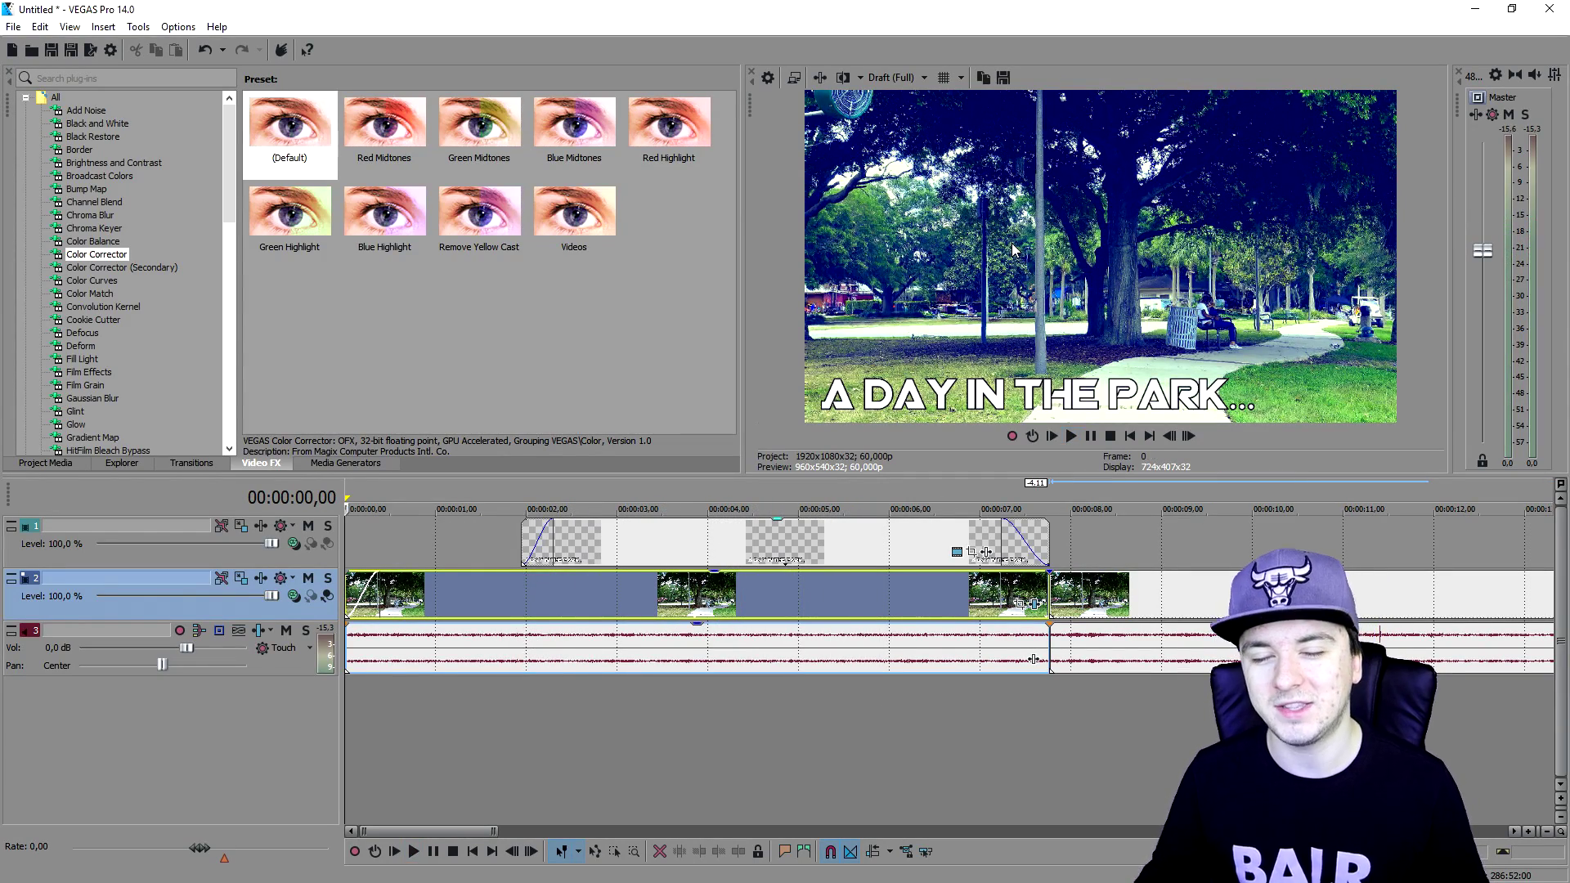
Stop playback, open the first park clip's Pan/Crop settings with the cursor at 00:00:05,46, and enlarge the window and its crop view.
key(space)
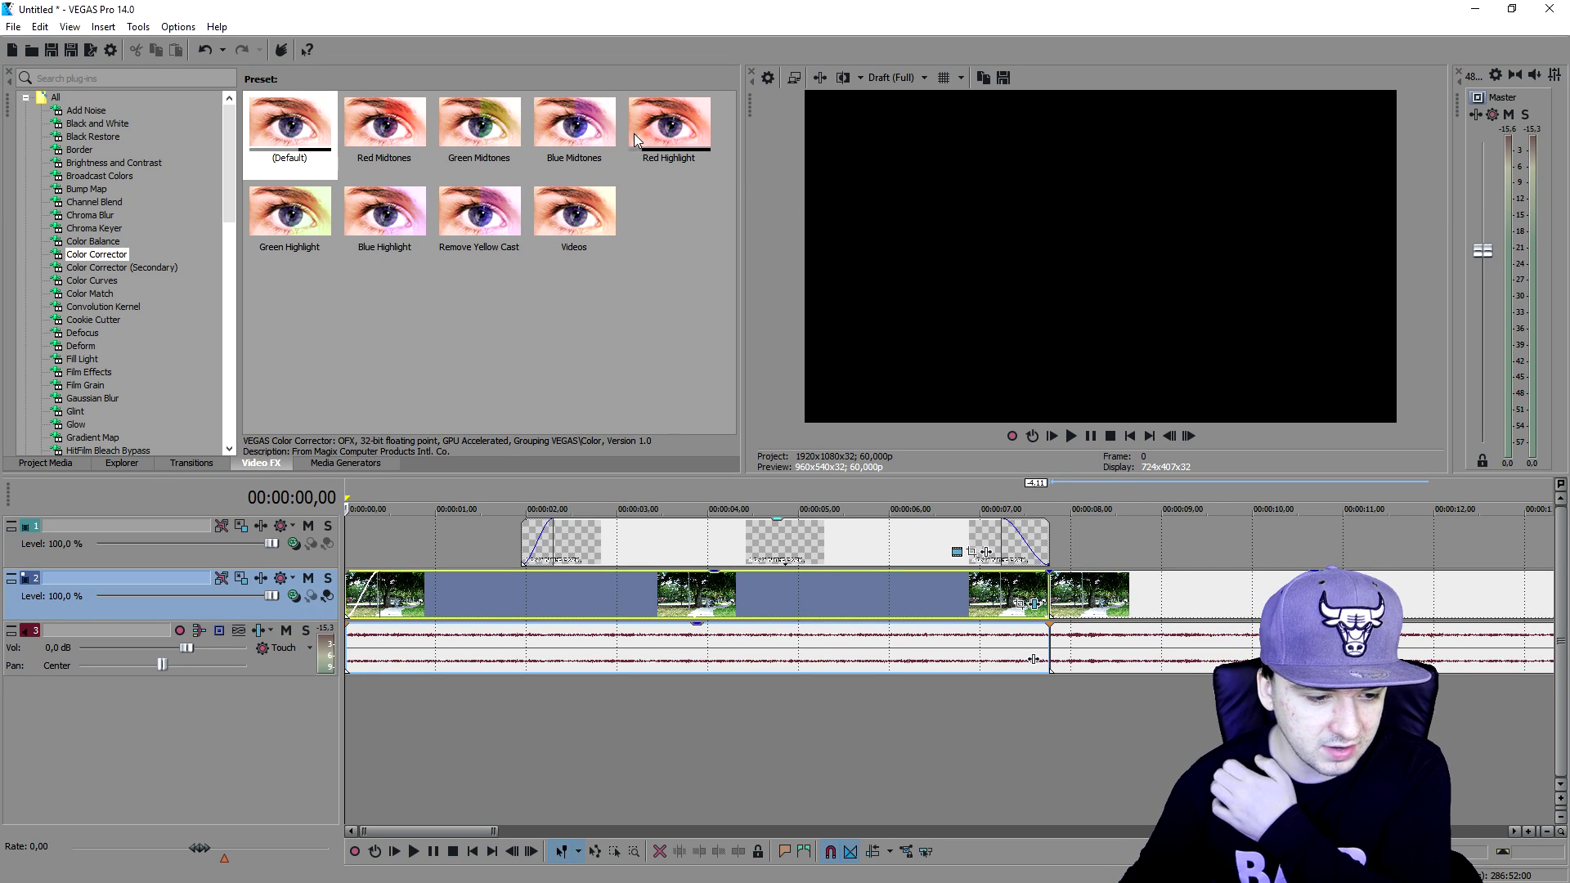
click(868, 599)
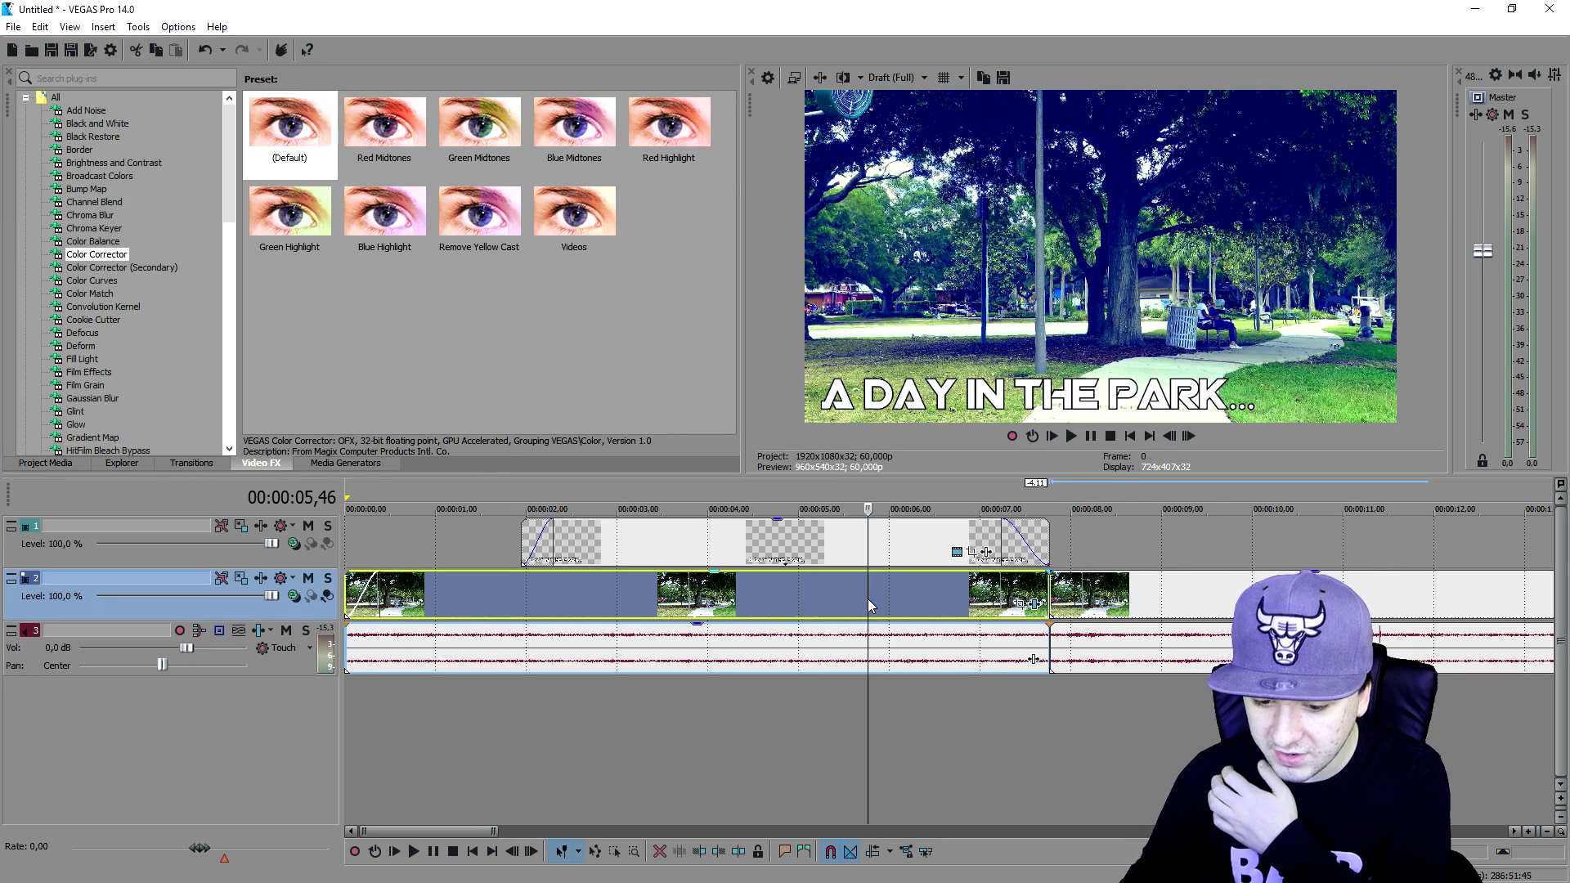
click(1019, 605)
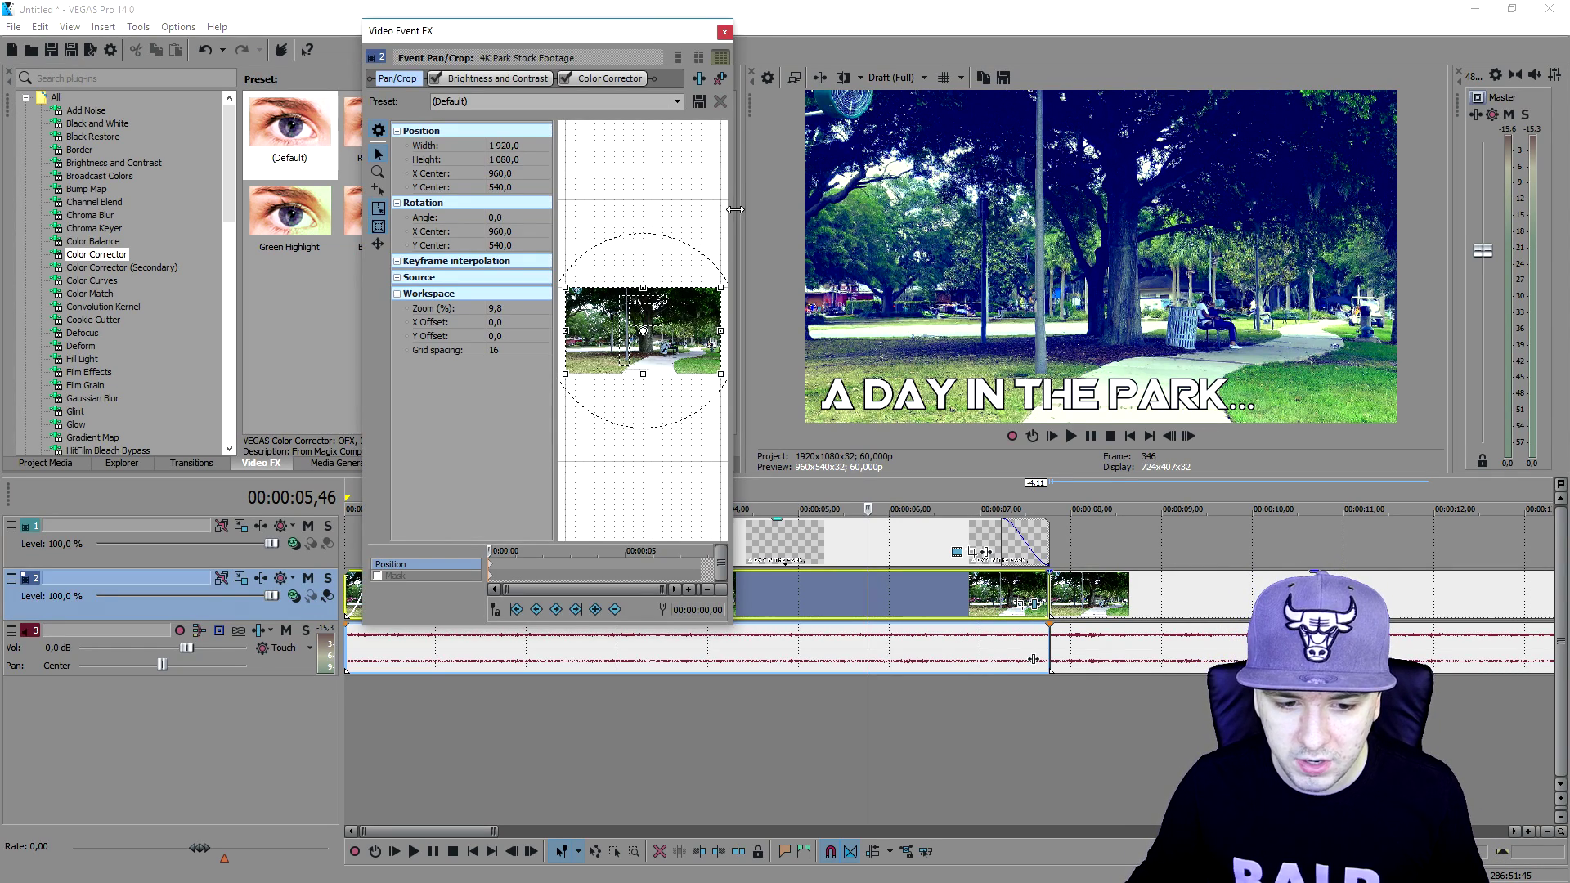
drag(735, 209, 1174, 209)
drag(869, 31, 966, 263)
scroll(863, 503, up, 3)
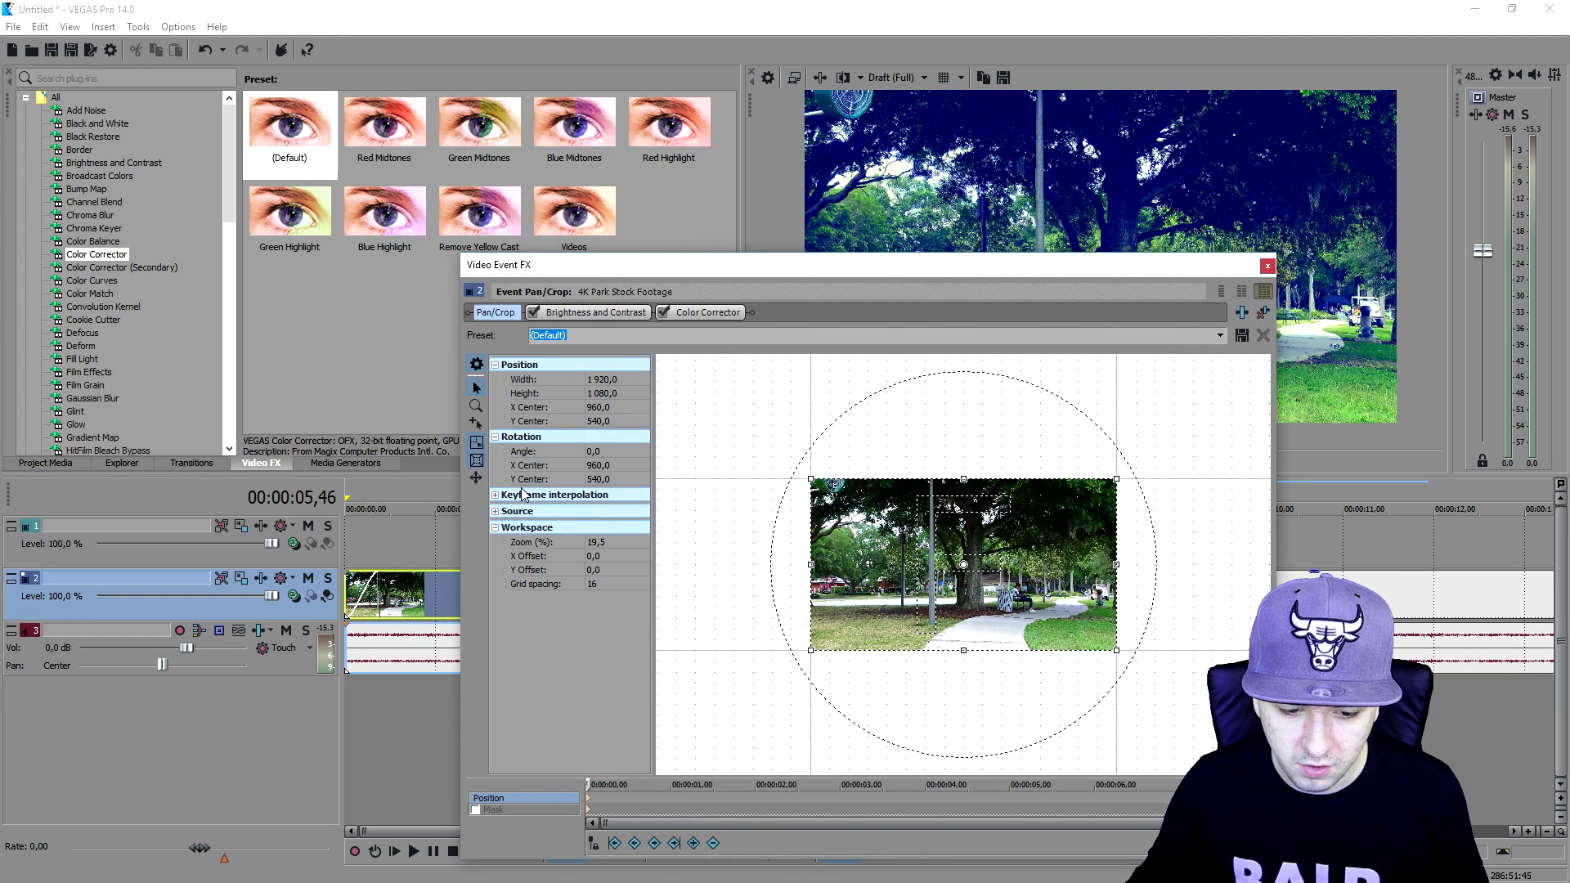
Crop the clip to 1 920,0 by 782,6 without keeping its proportions, set its Y center to 637,4, and close the crop settings.
click(478, 461)
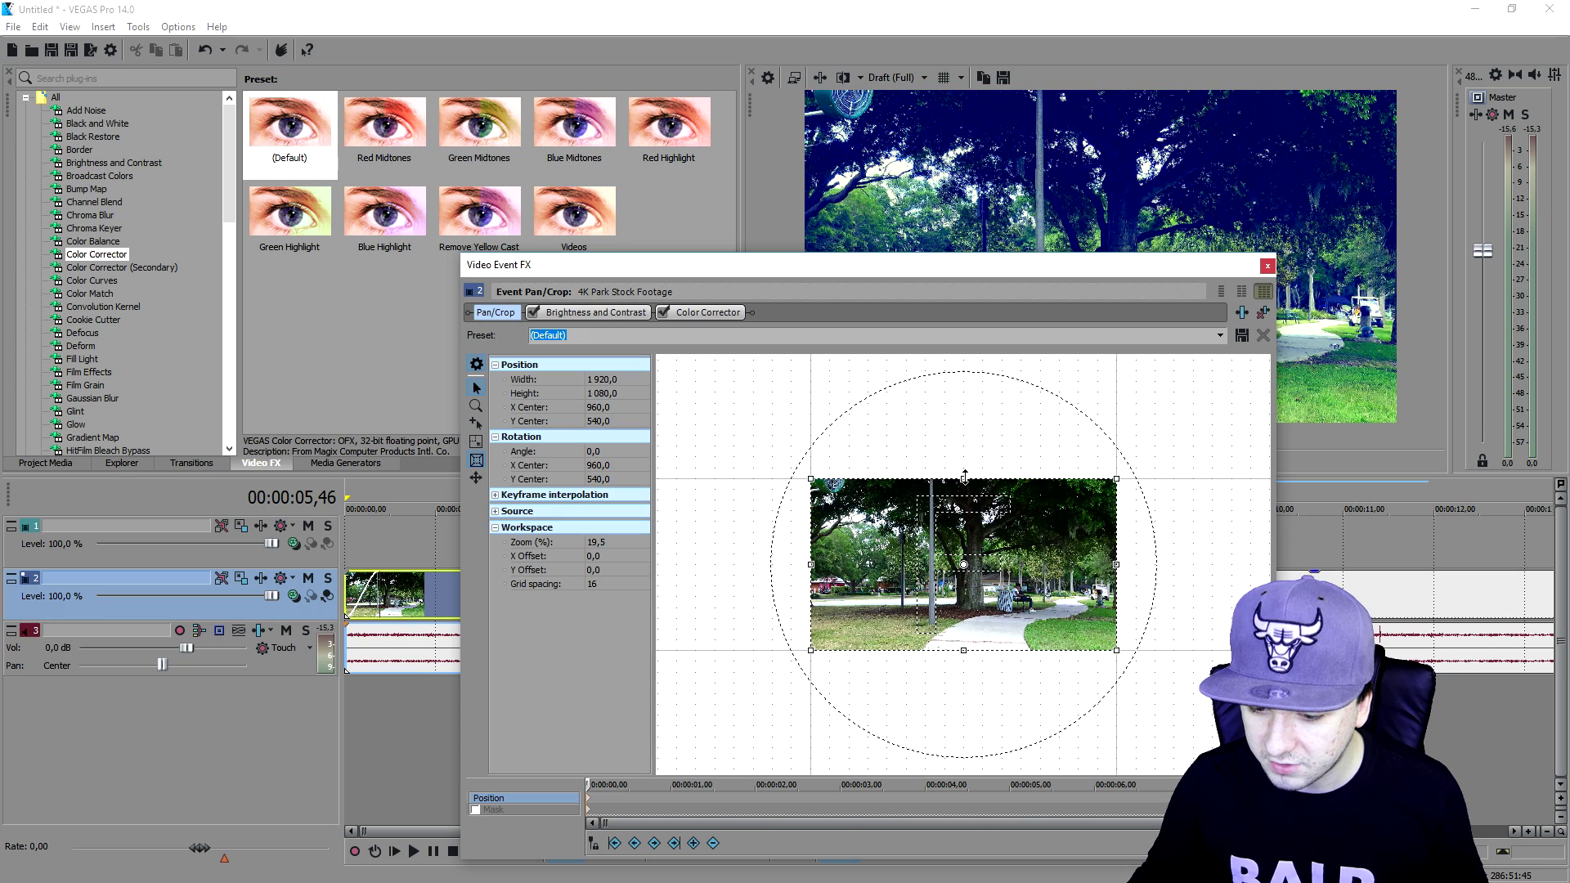
drag(964, 479, 964, 502)
drag(928, 266, 849, 512)
drag(893, 820, 896, 814)
key(ctrl+z)
click(396, 724)
click(397, 724)
drag(888, 790, 891, 811)
drag(824, 512, 734, 299)
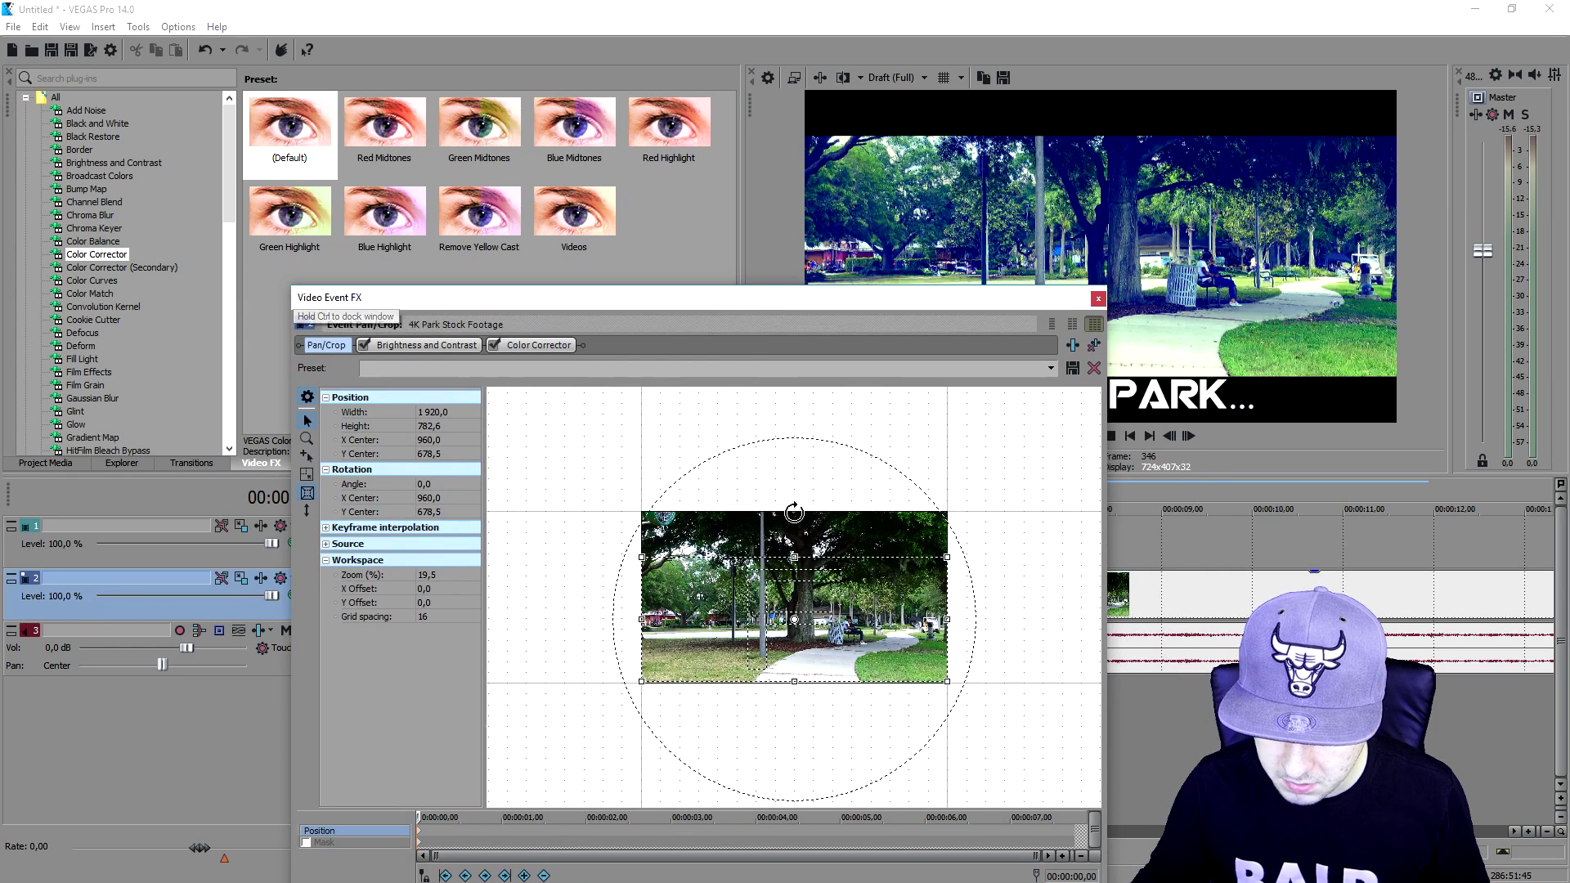
drag(822, 600, 828, 592)
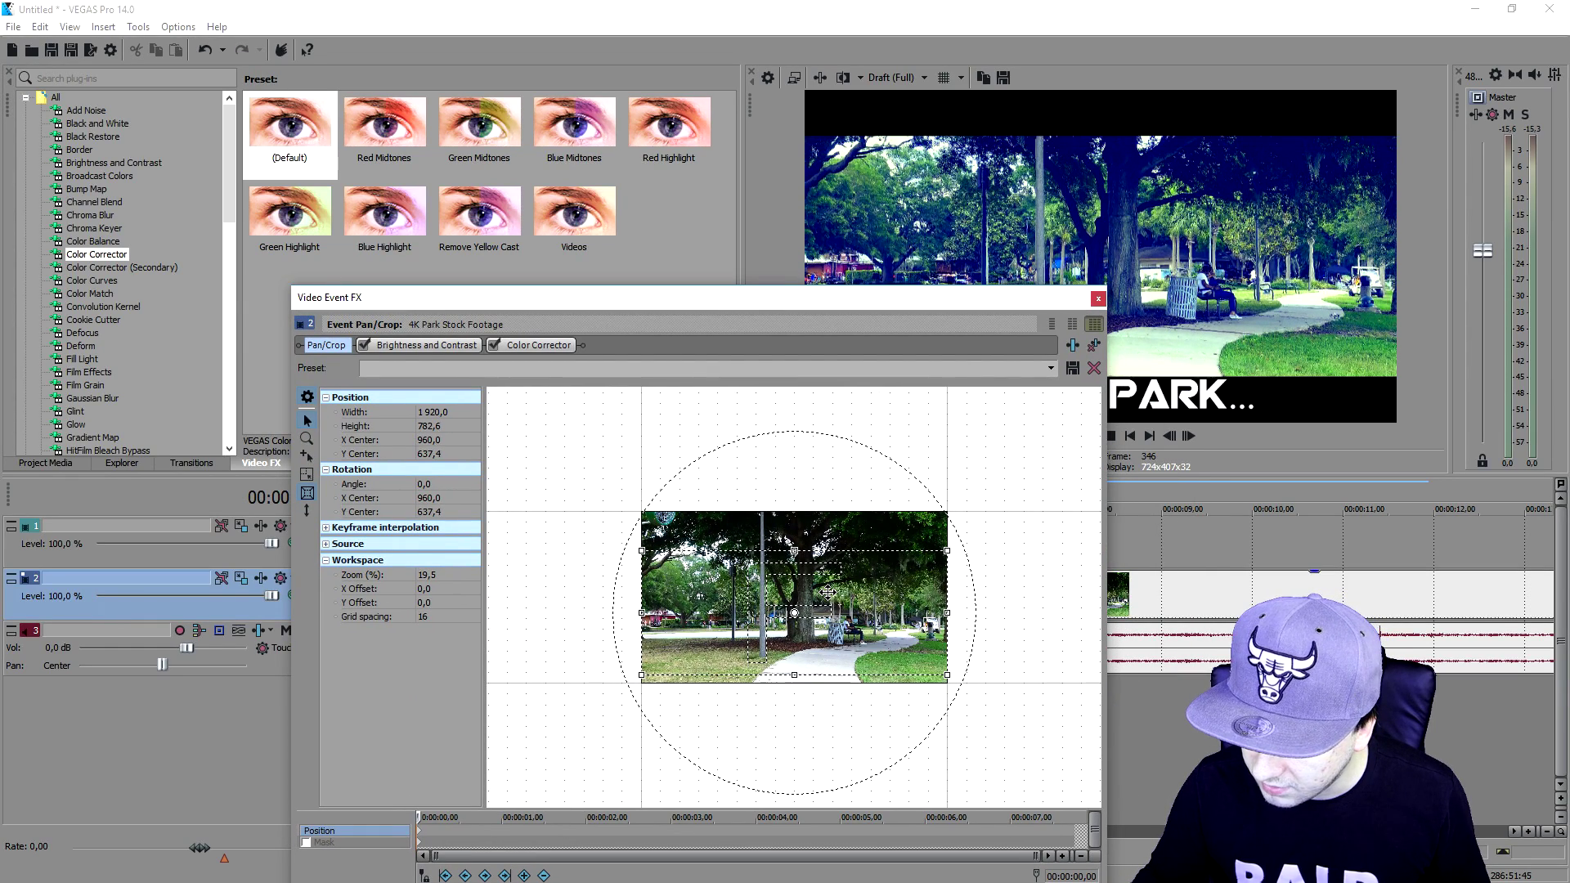
click(1099, 298)
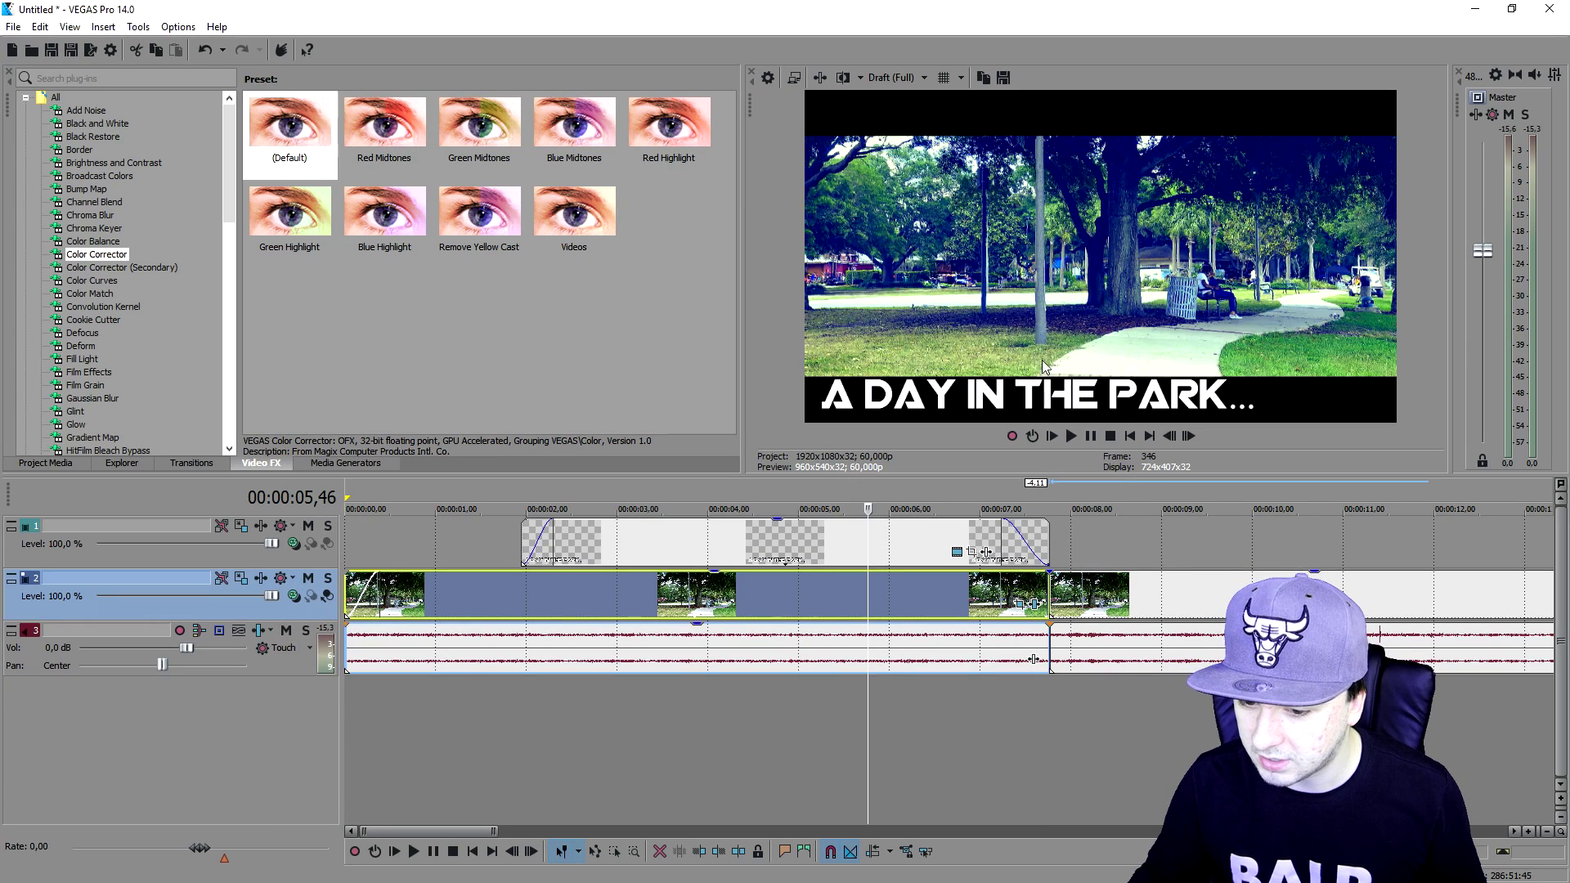
Reposition the title in the preview to location 0,38; 0,06, within the lower black bar, and close its settings.
click(957, 552)
drag(924, 399, 916, 403)
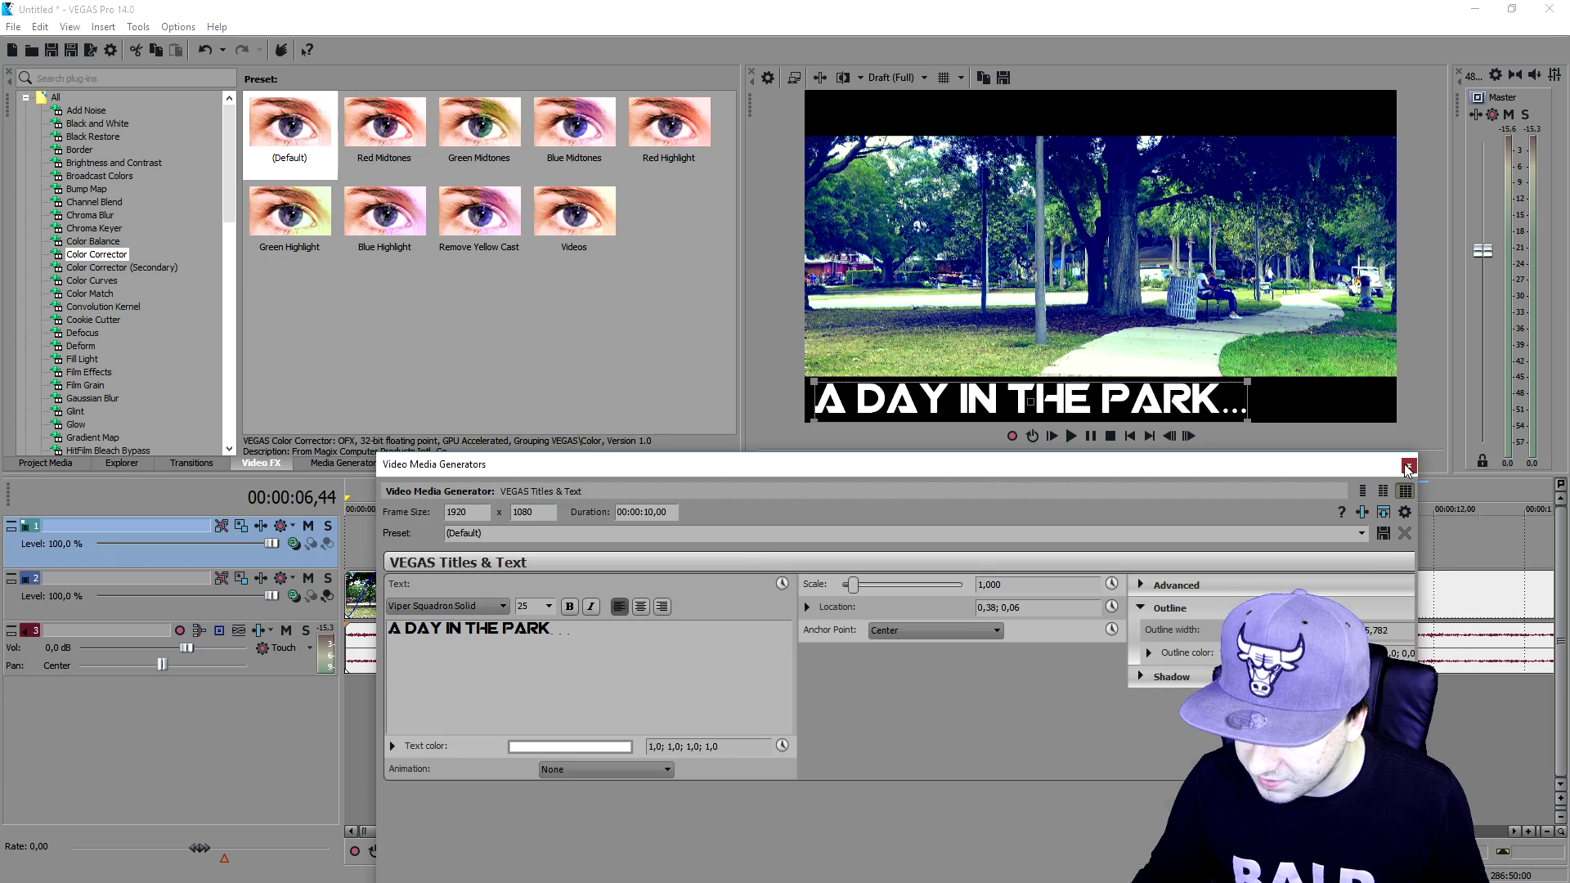
click(1405, 464)
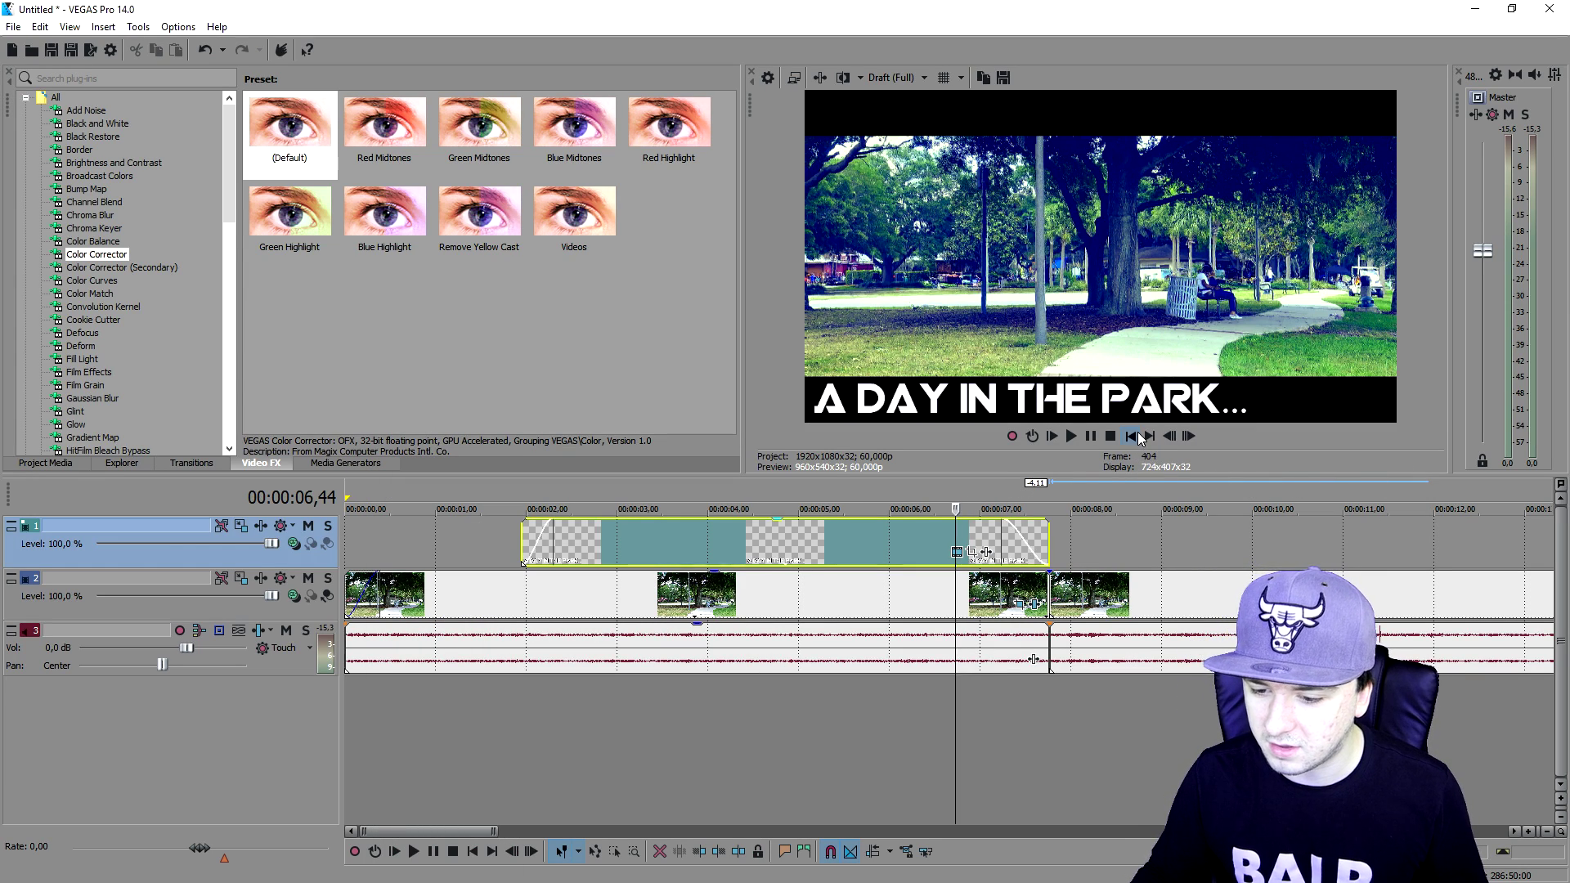
Play the edit from the beginning to review the cropped clip and title, and jump near the end to check the closing fade-out.
click(1132, 436)
key(space)
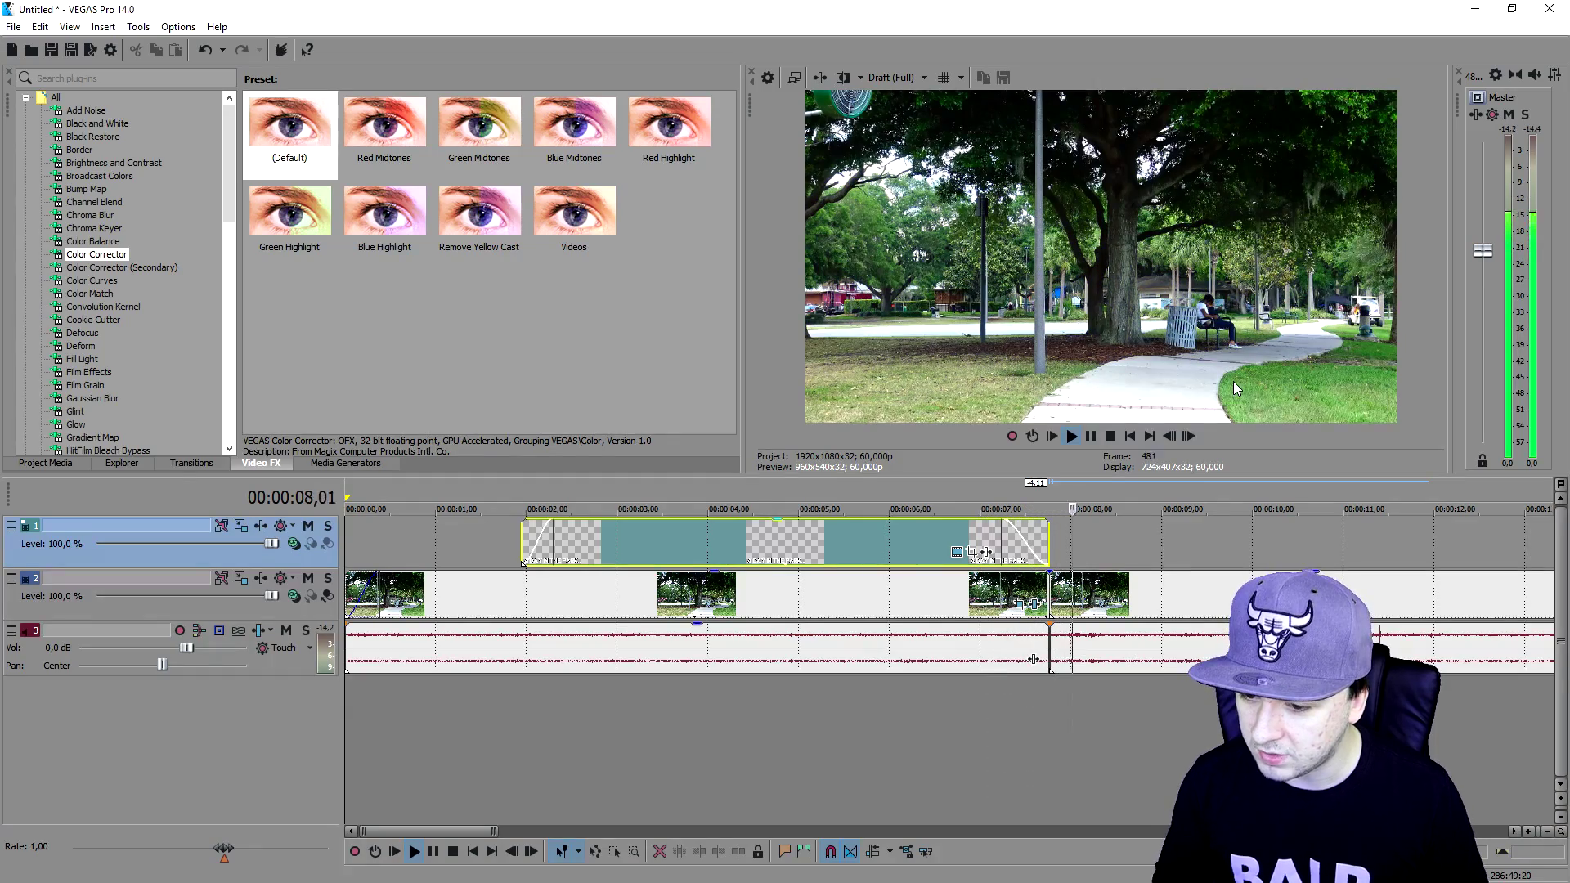
scroll(1093, 494, down, 5)
click(652, 606)
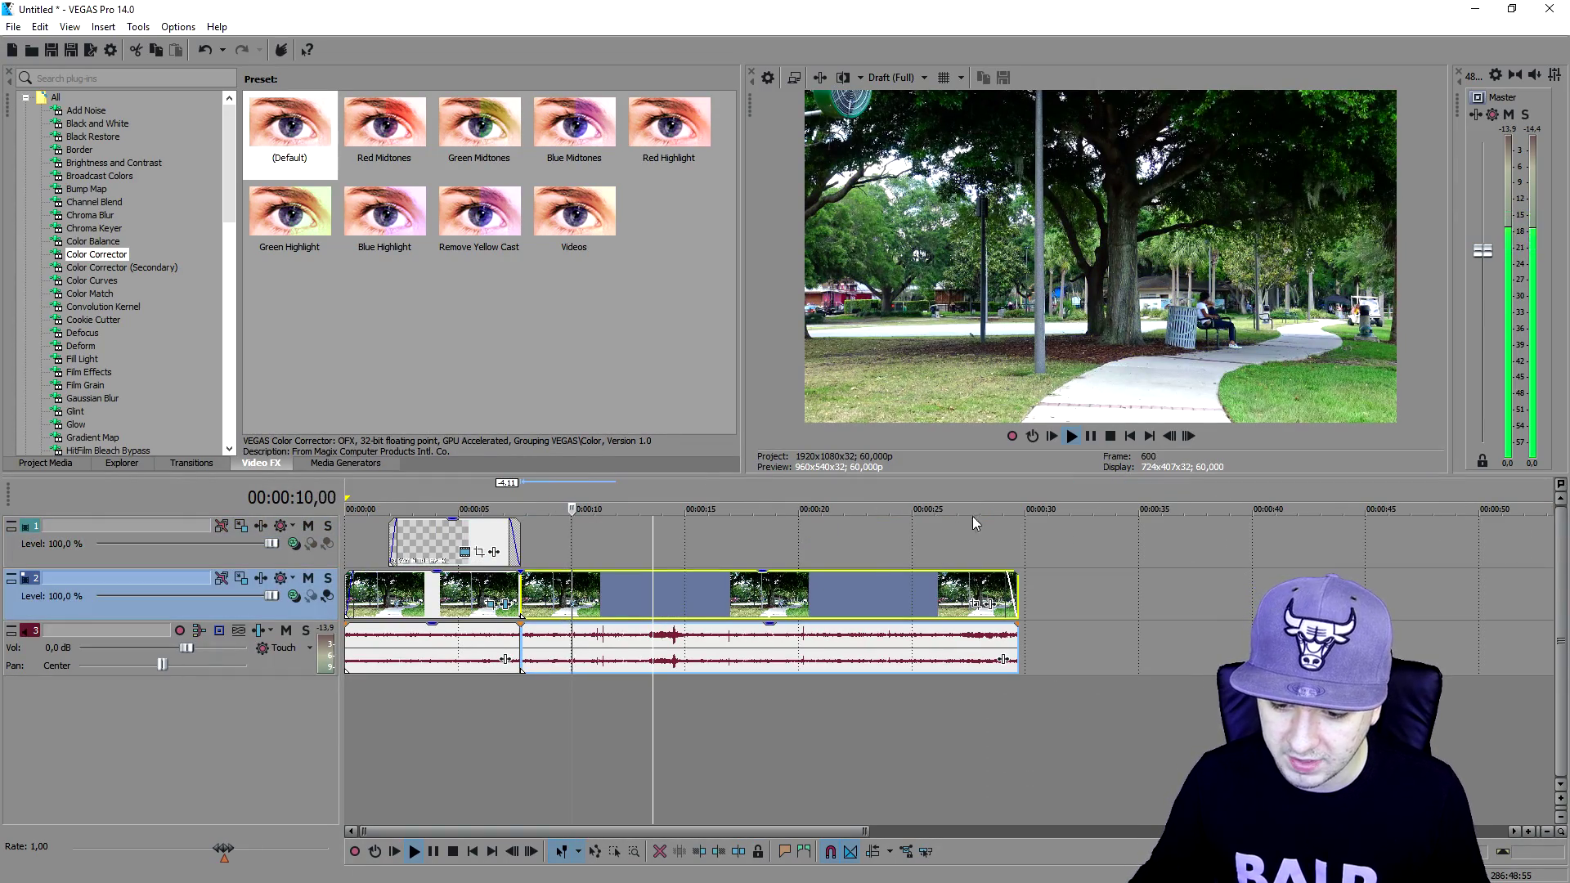
double_click(998, 493)
scroll(1230, 541, up, 6)
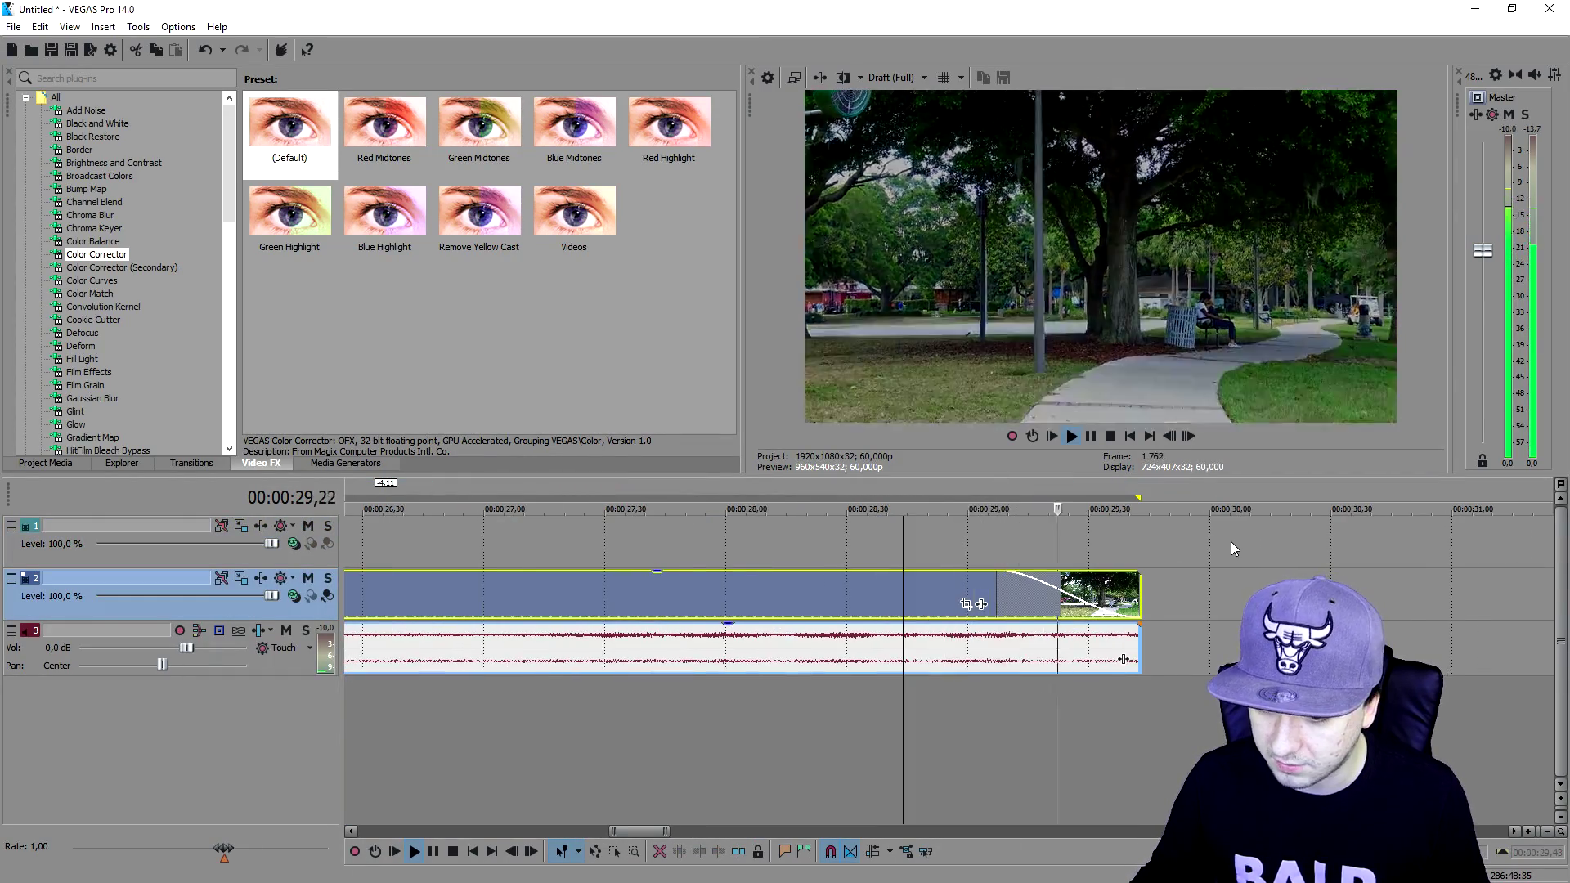